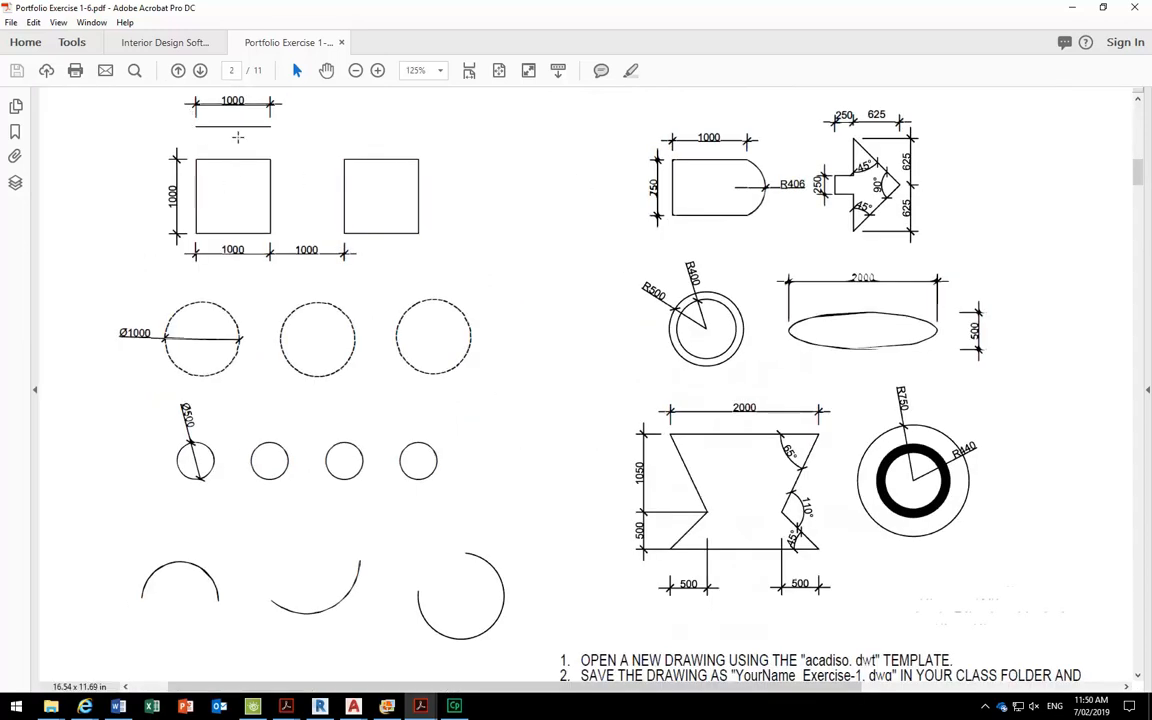
Check the two-square layout in the PDF exercise sheet and switch to the Exercise 1 drawing in AutoCAD.
{"action": "scroll", "coordinate": [230, 165], "scroll_direction": "up", "scroll_amount": 1}
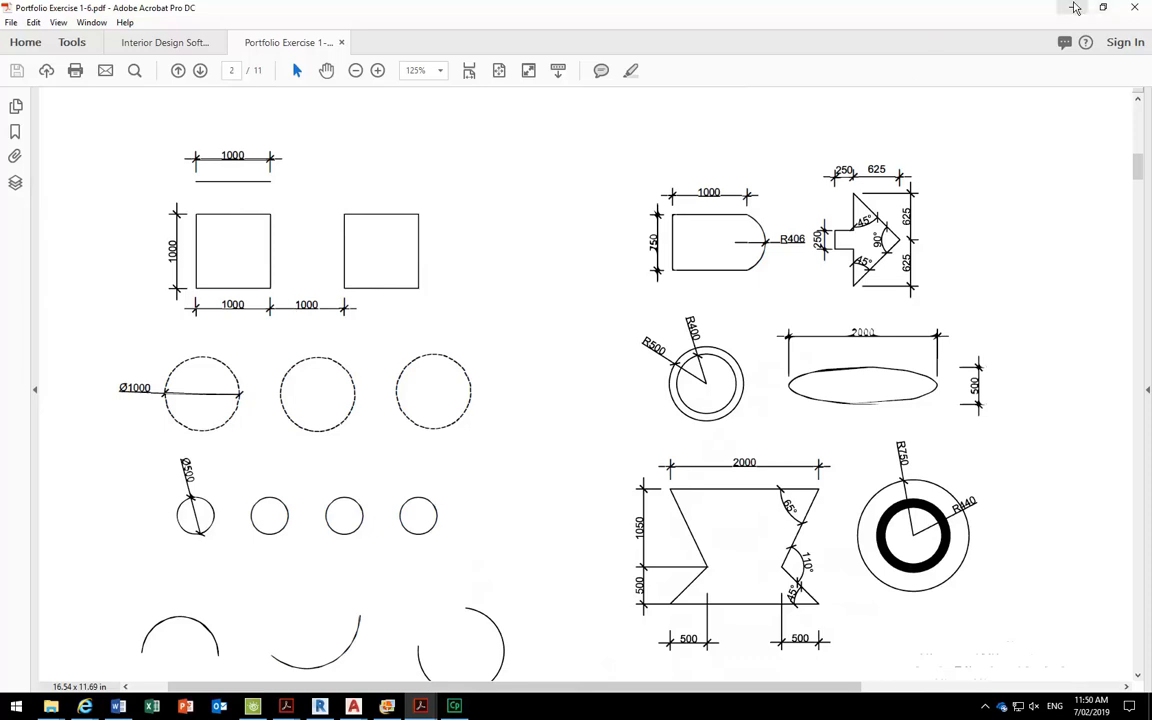
{"action": "left_click", "coordinate": [1075, 8]}
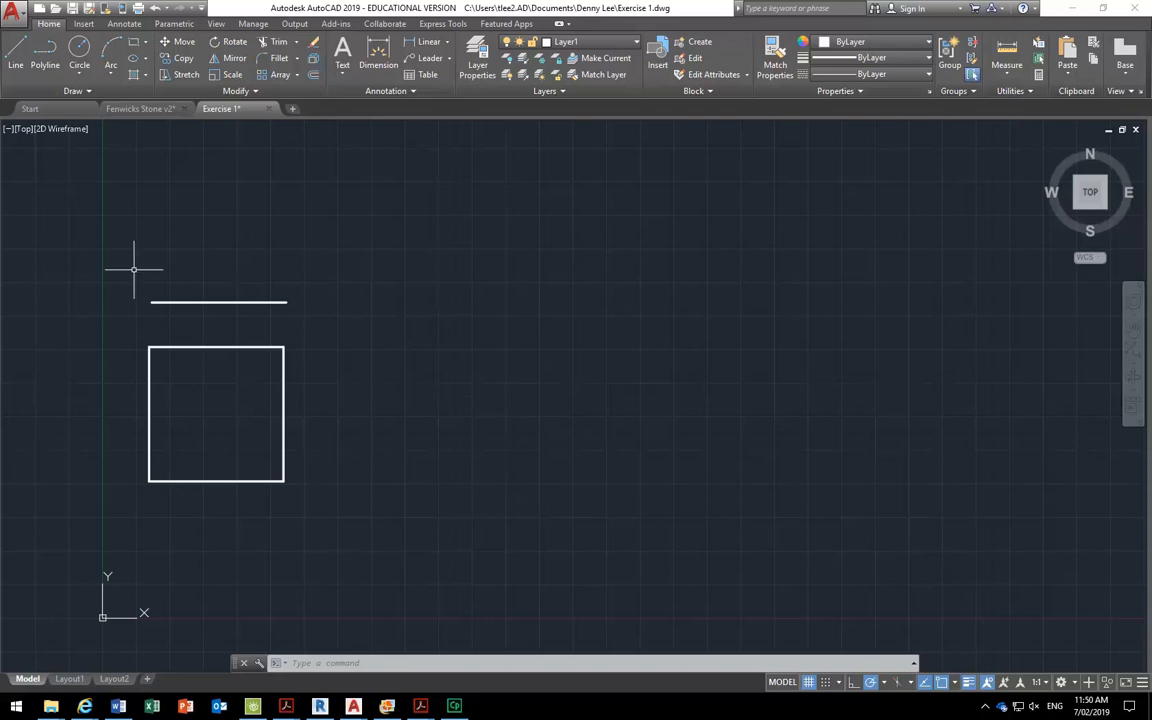
{"action": "left_click", "coordinate": [125, 336]}
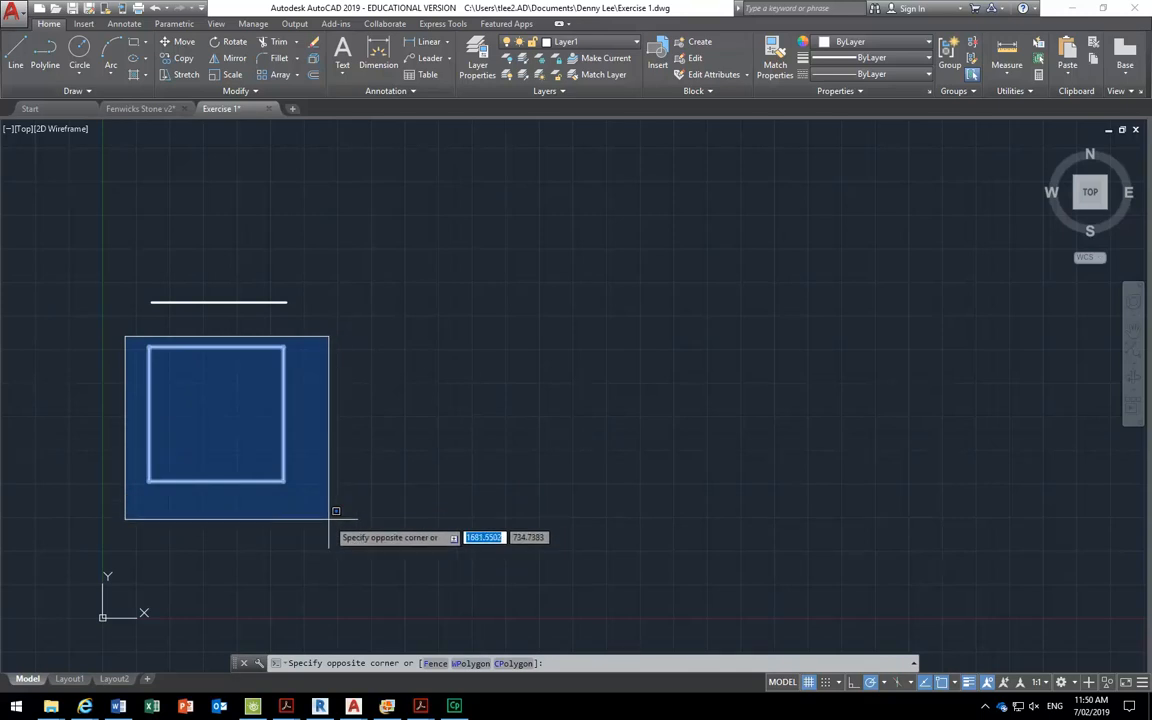
{"action": "left_click", "coordinate": [200, 238]}
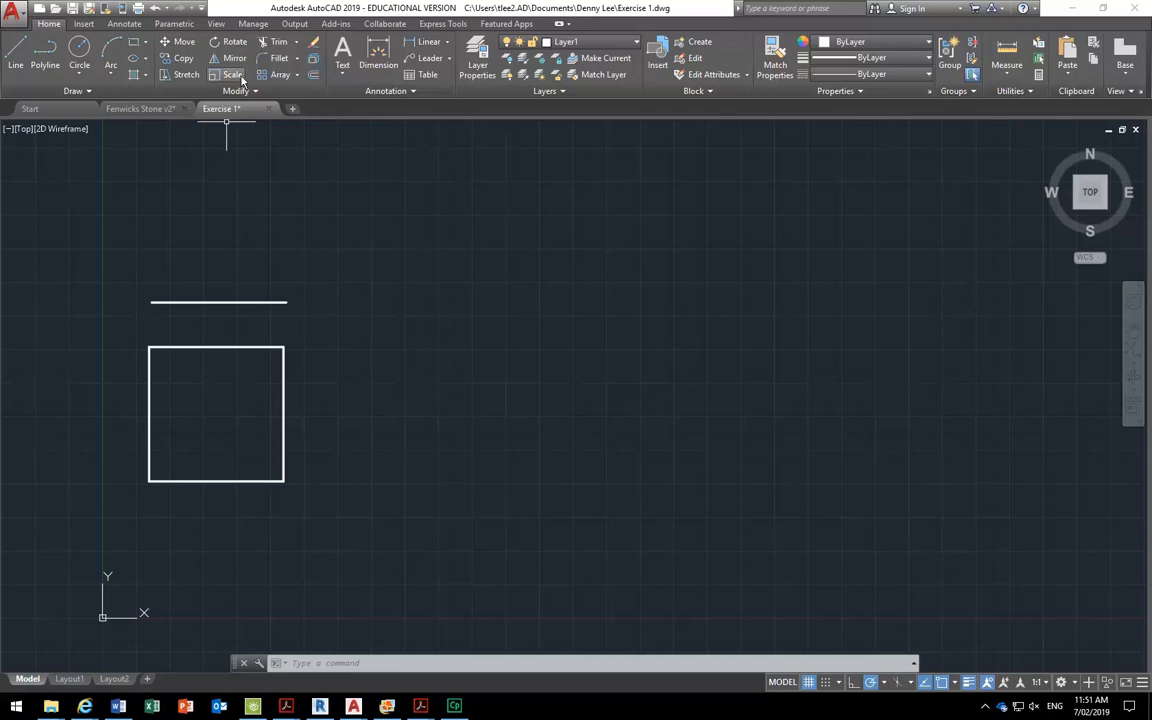
{"action": "left_click", "coordinate": [342, 50]}
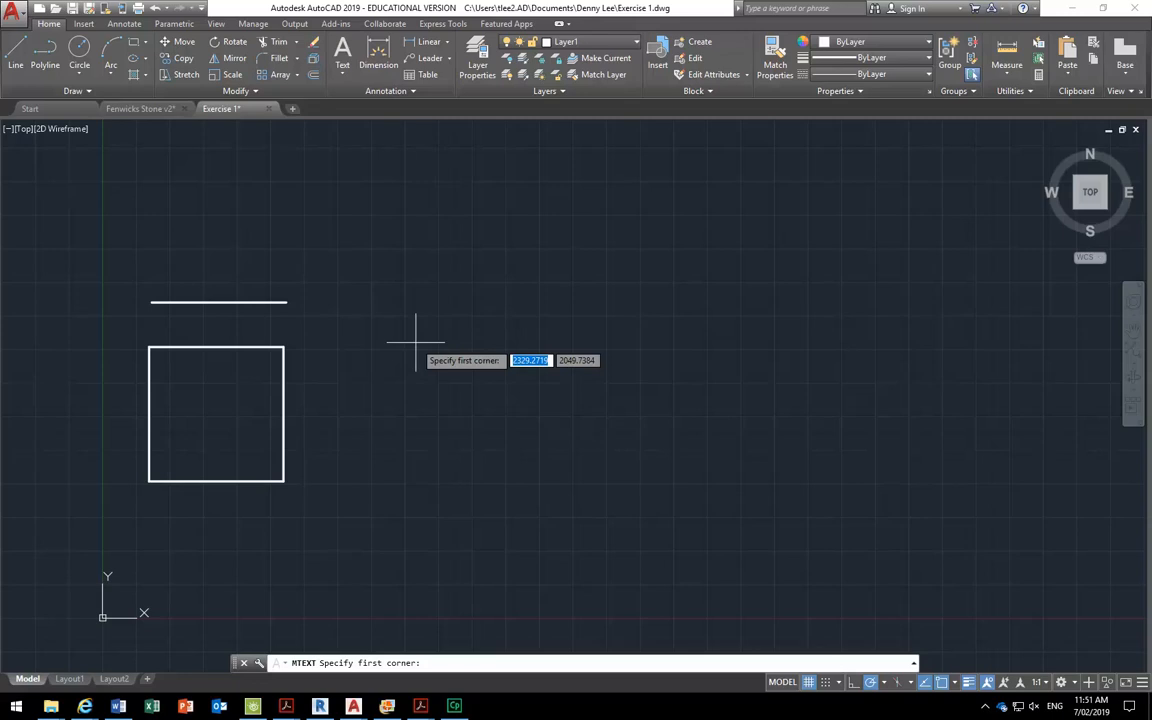
{"action": "key", "text": "Escape"}
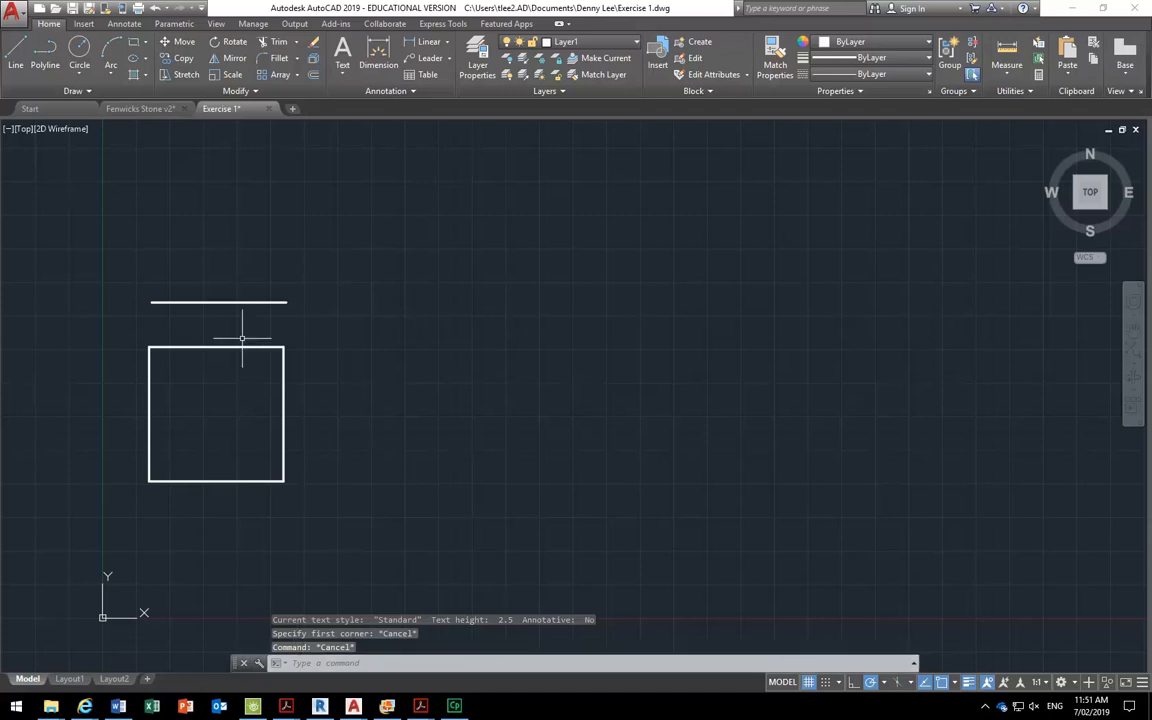
Select all four sides of the square with a selection window and clear the selection.
{"action": "left_click", "coordinate": [129, 329]}
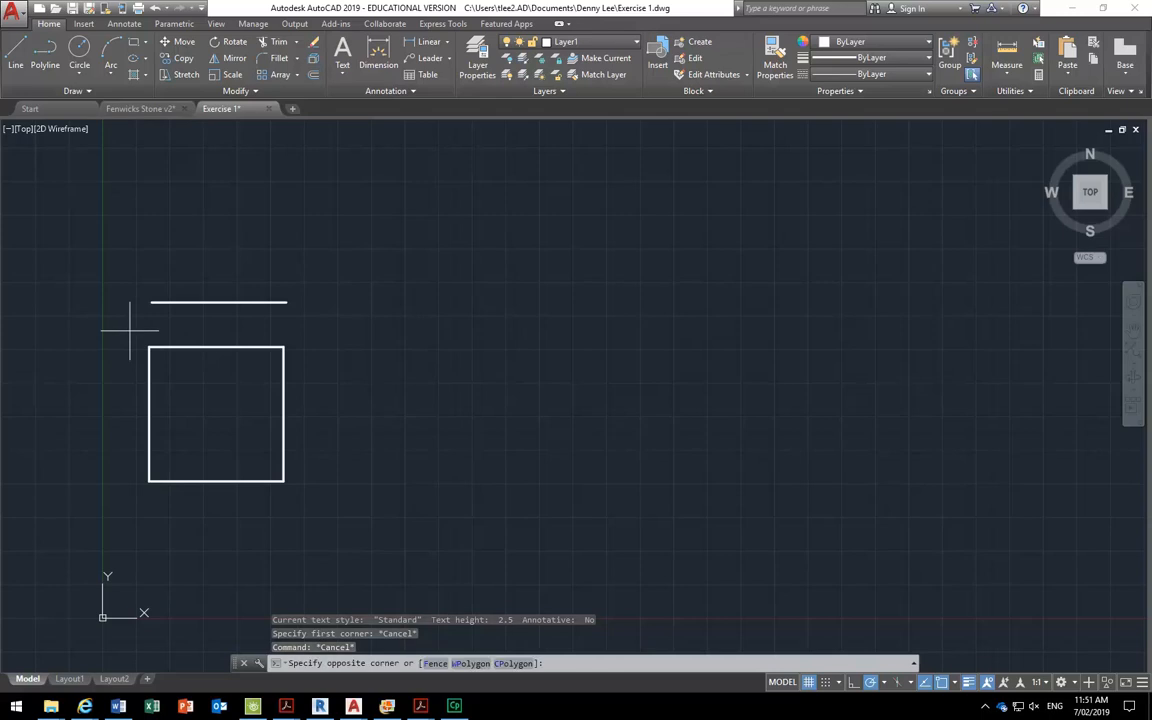
{"action": "left_click", "coordinate": [352, 533]}
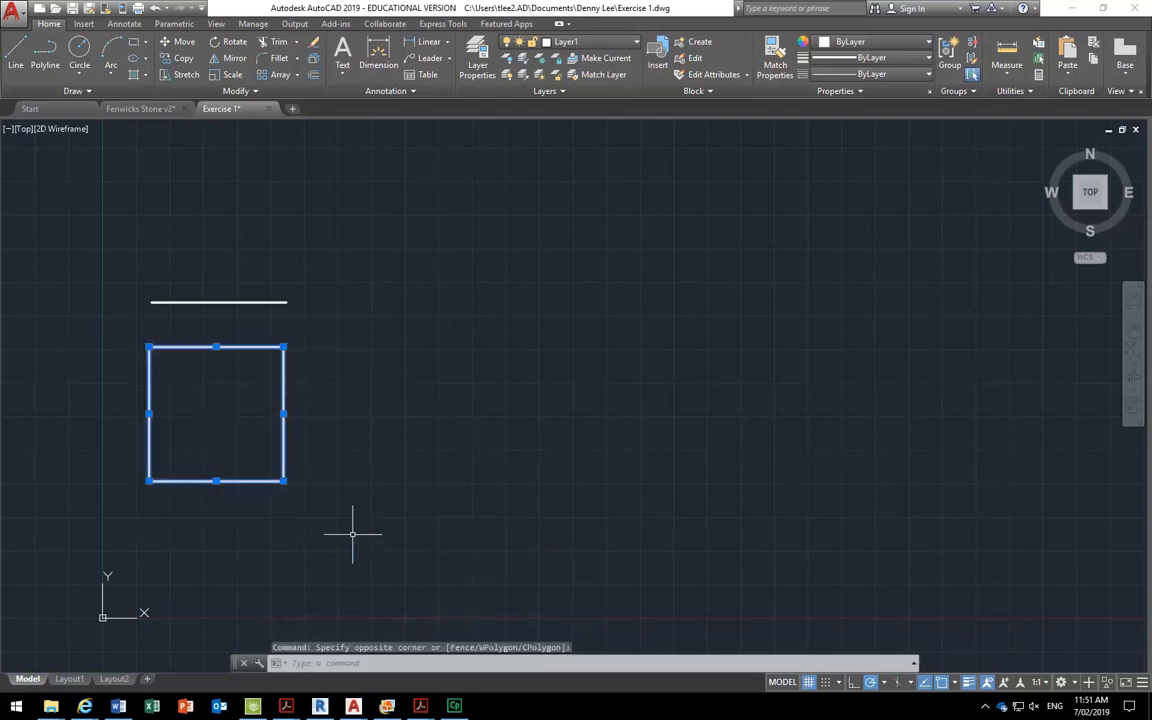
{"action": "key", "text": "Escape"}
{"action": "key", "text": "Escape"}
{"action": "key", "text": "Escape"}
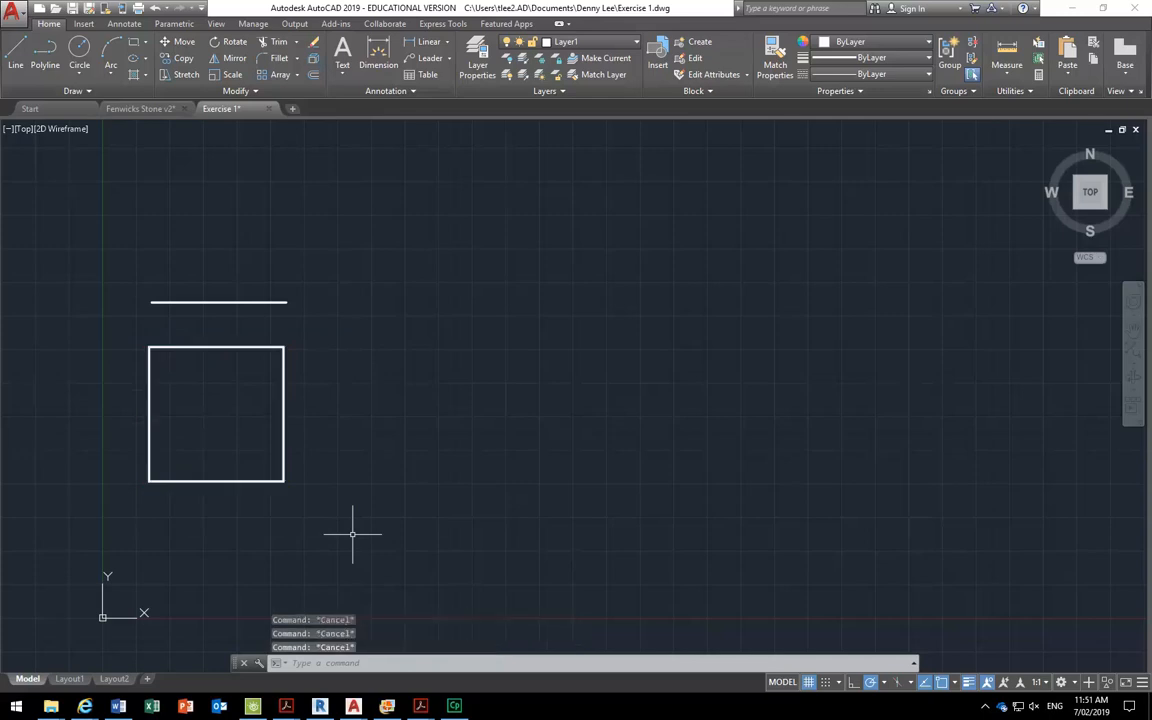
Select the square's top, left, bottom and right sides one by one and clear the selection.
{"action": "left_click", "coordinate": [108, 330]}
{"action": "key", "text": "Escape"}
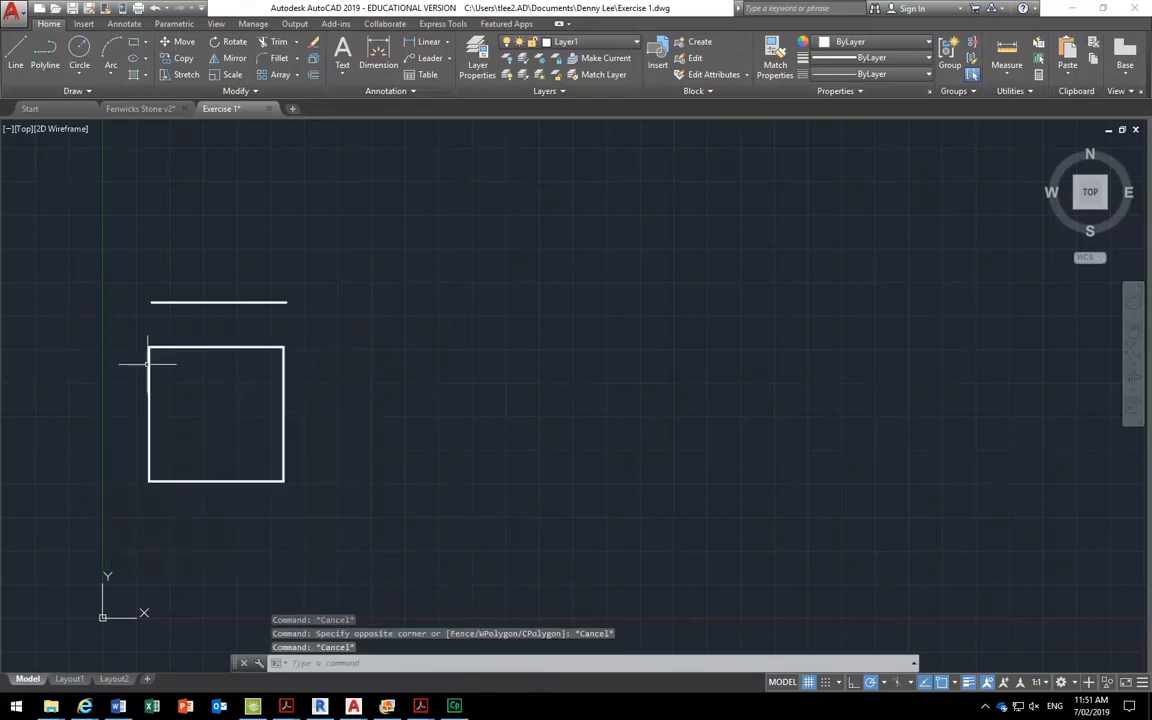
{"action": "left_click", "coordinate": [188, 347]}
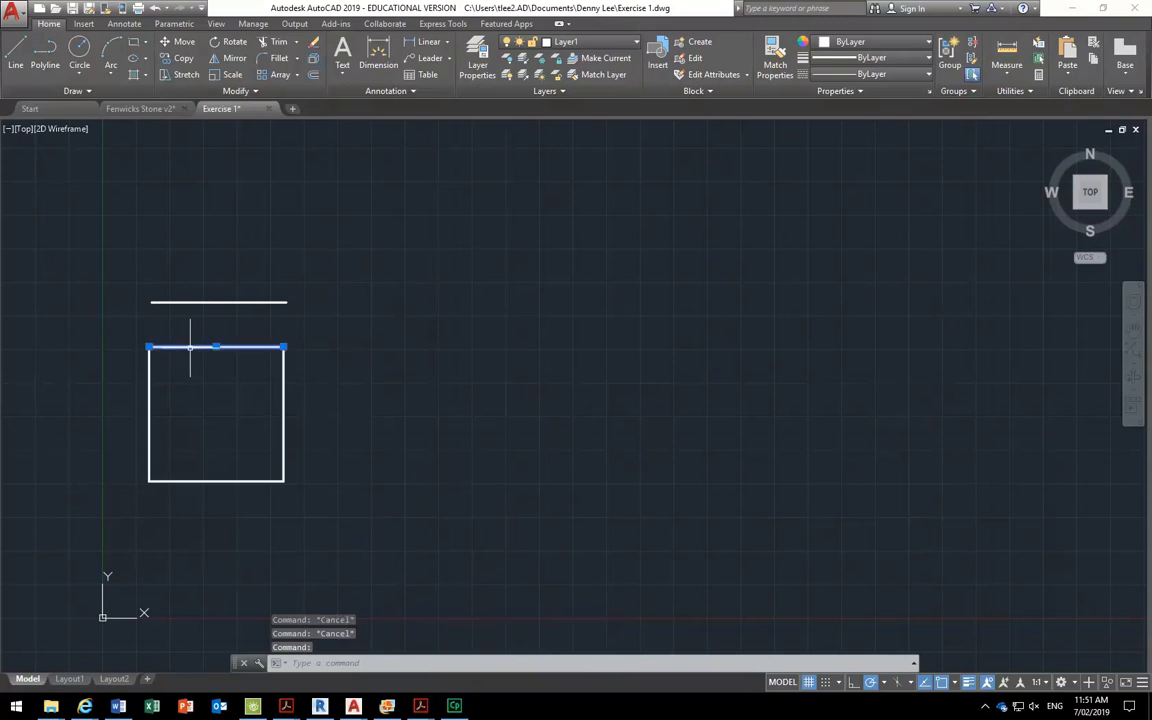
{"action": "left_click", "coordinate": [150, 380]}
{"action": "left_click", "coordinate": [203, 480]}
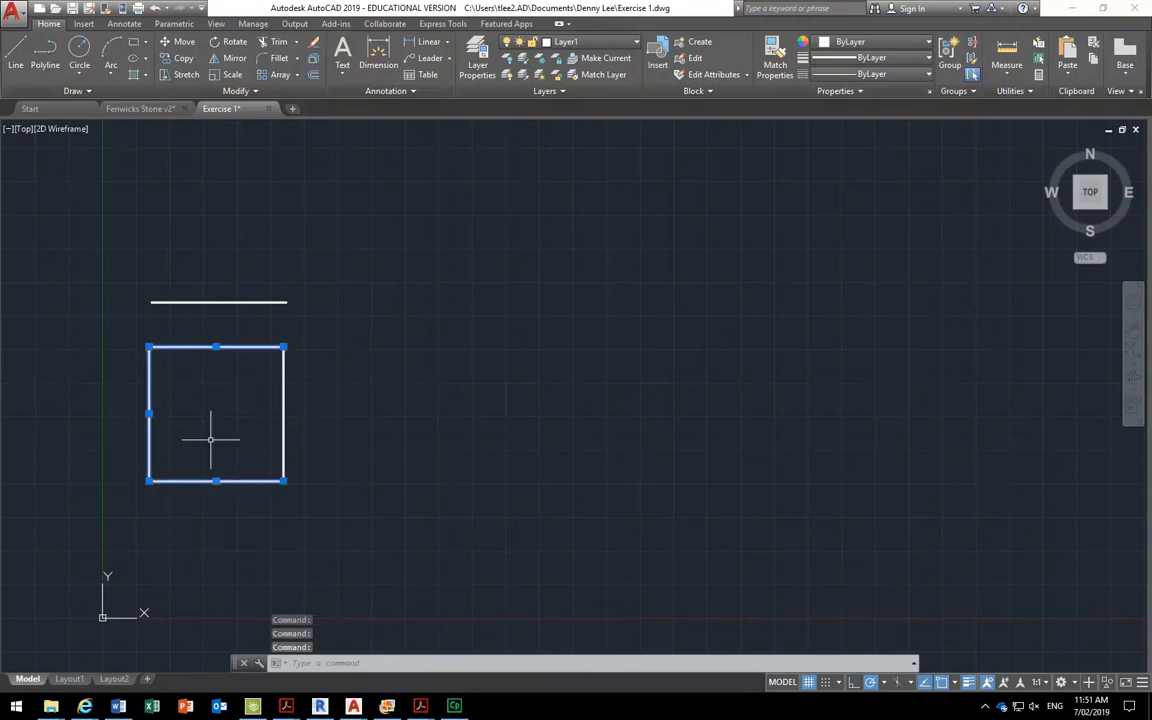
{"action": "left_click", "coordinate": [284, 428]}
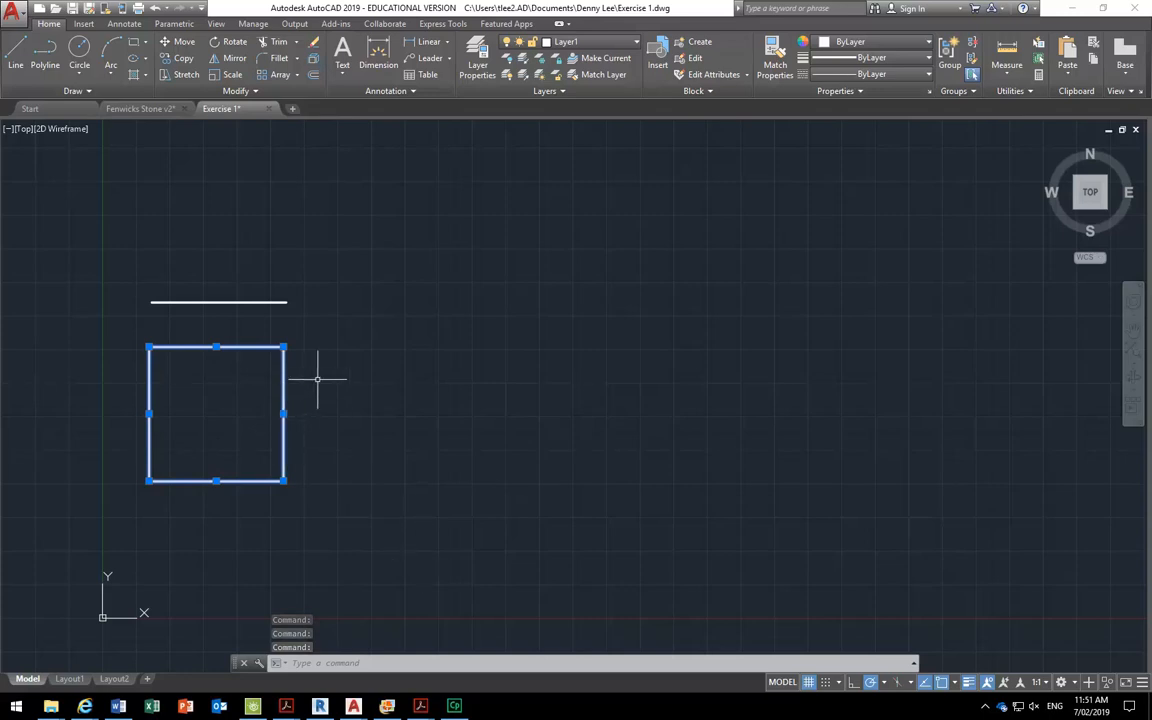
{"action": "key", "text": "Escape"}
{"action": "key", "text": "Escape"}
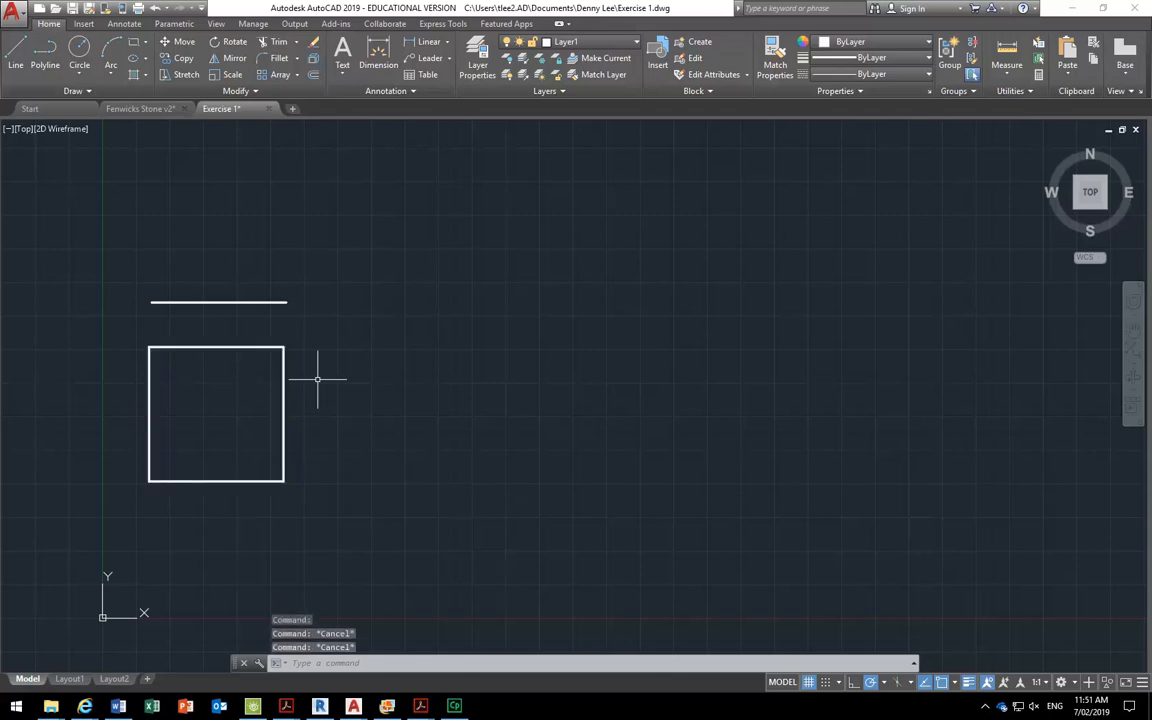
{"action": "key", "text": "Escape"}
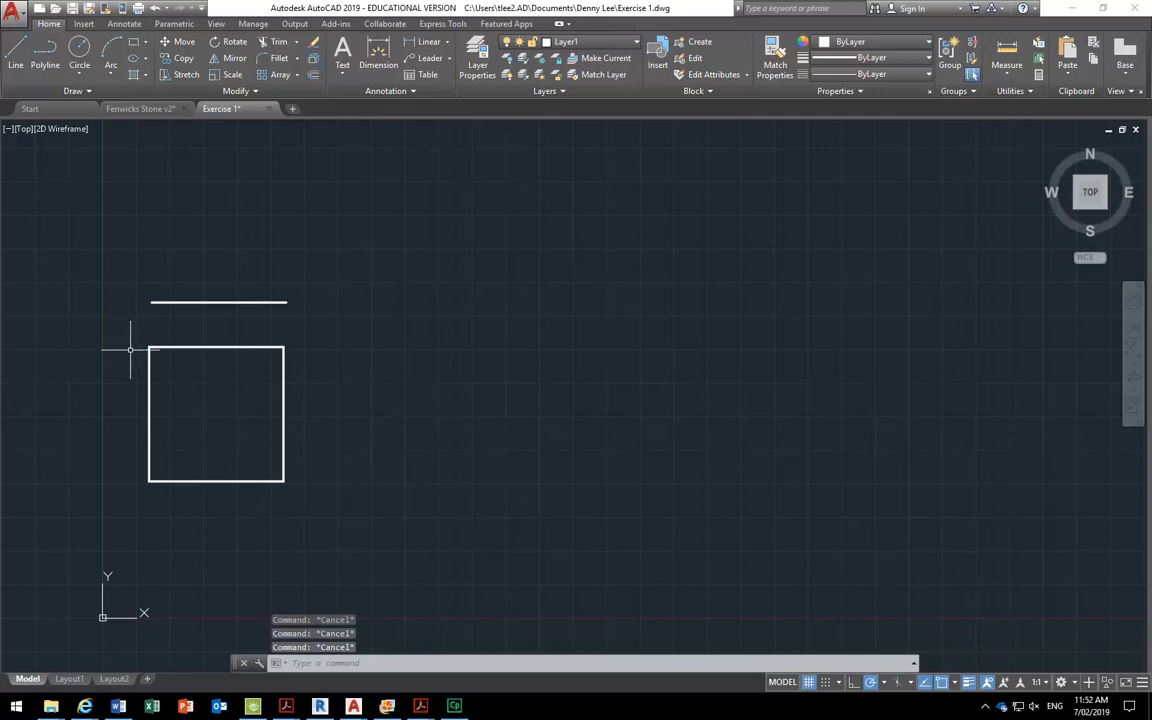
Window-select the square from its lower-left and again from its upper-left, clearing the selection each time.
{"action": "left_click", "coordinate": [113, 491]}
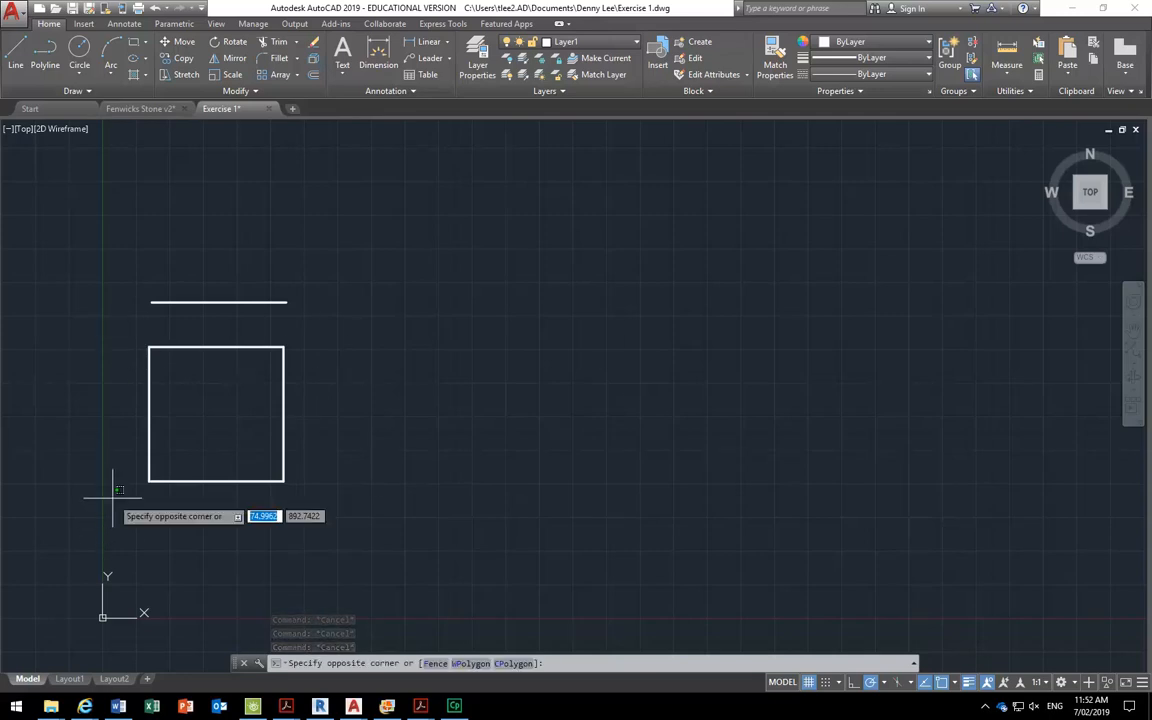
{"action": "left_click", "coordinate": [302, 326]}
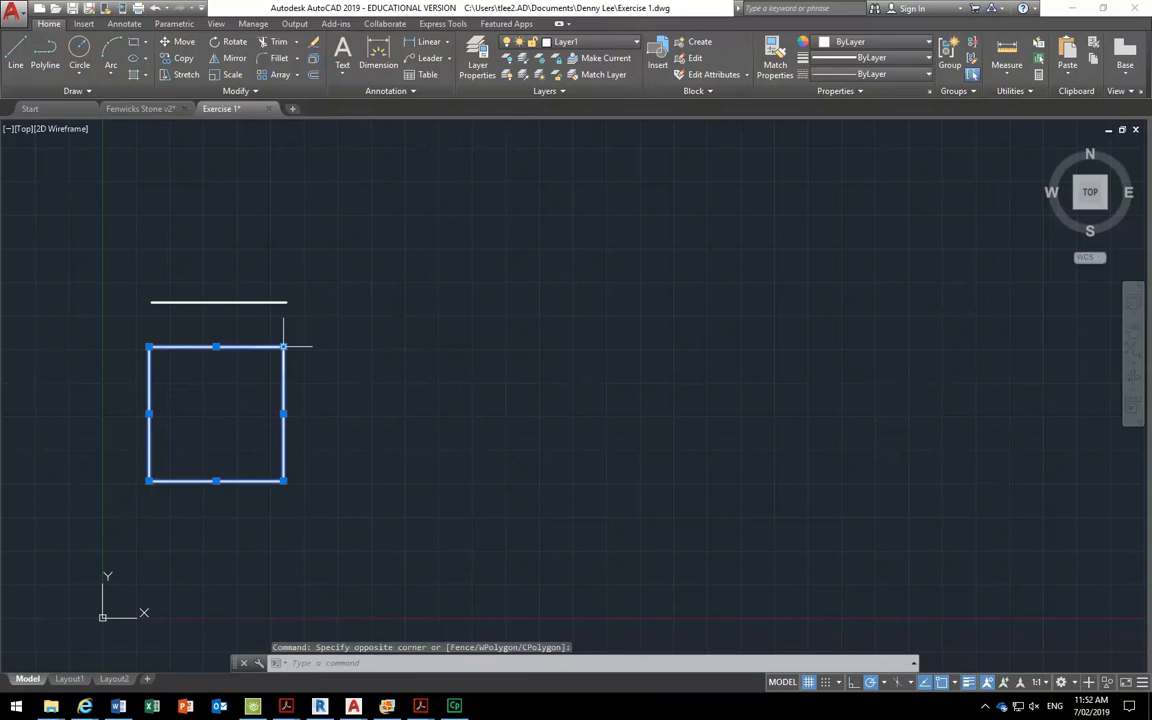
{"action": "key", "text": "Escape"}
{"action": "key", "text": "Escape"}
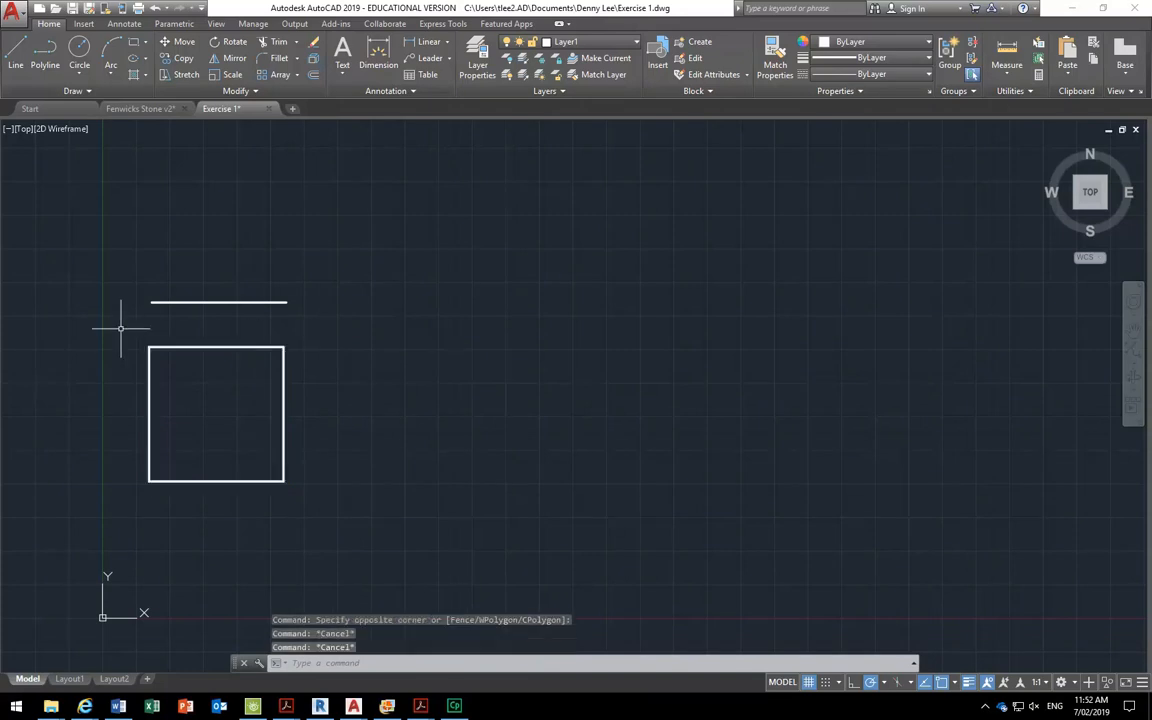
{"action": "left_click", "coordinate": [121, 328]}
{"action": "left_click", "coordinate": [321, 507]}
{"action": "key", "text": "Escape"}
{"action": "key", "text": "Escape"}
Select the square with a freehand window lasso and clear the selection.
{"action": "left_click_drag", "start_coordinate": [106, 329], "coordinate": [262, 453]}
{"action": "mouse_move", "coordinate": [121, 330]}
{"action": "left_mouse_down"}
{"action": "mouse_move", "coordinate": [298, 319]}
{"action": "mouse_move", "coordinate": [345, 454]}
{"action": "mouse_move", "coordinate": [165, 530]}
{"action": "mouse_move", "coordinate": [104, 467]}
{"action": "mouse_move", "coordinate": [98, 476]}
{"action": "left_mouse_up"}
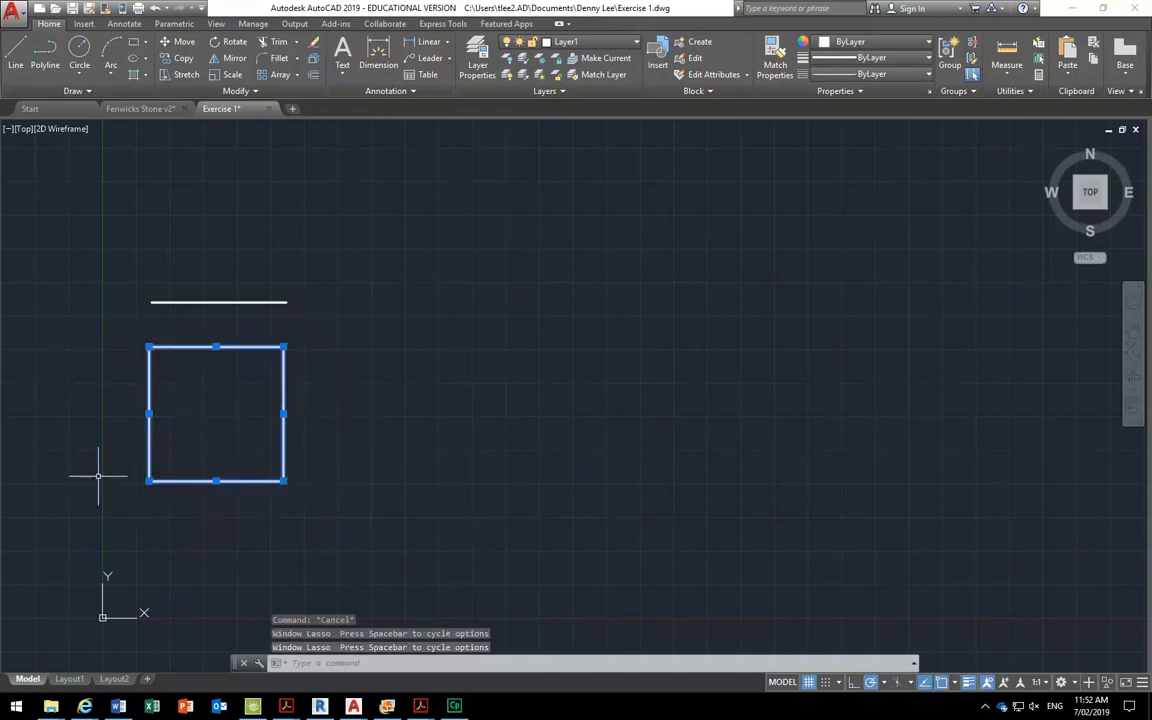
{"action": "key", "text": "Escape"}
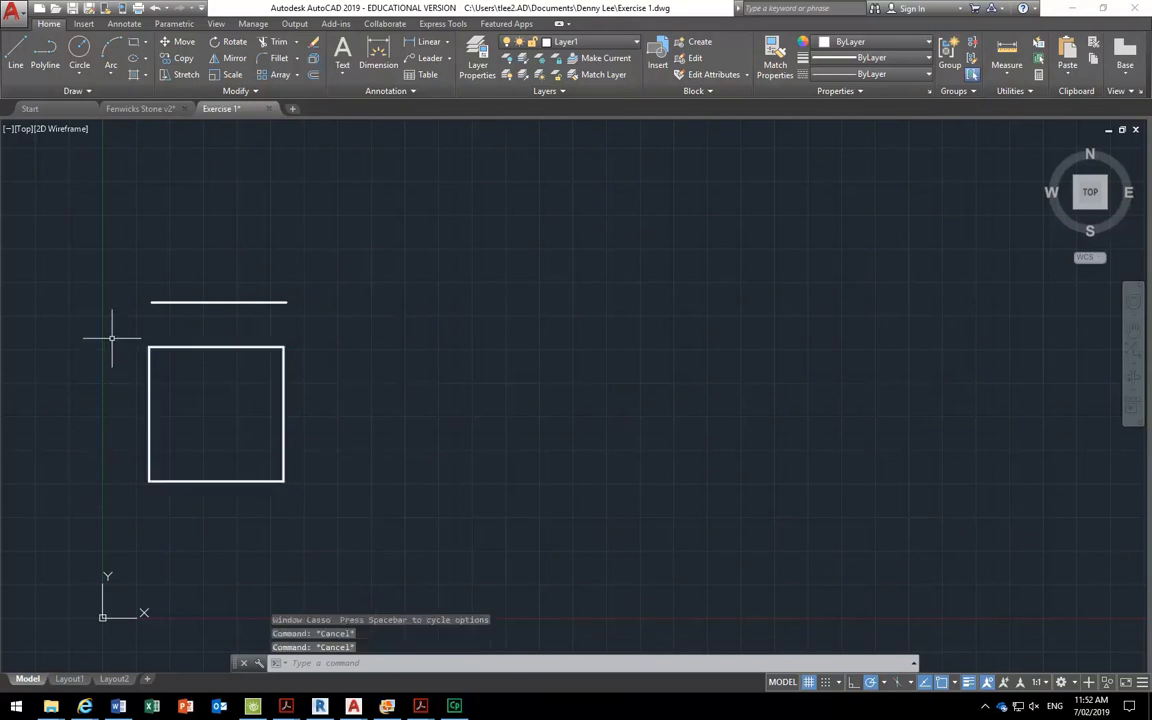
Select the four sides of the square with a window drawn from its lower-left to its upper-right.
{"action": "left_click", "coordinate": [121, 504]}
{"action": "left_click", "coordinate": [316, 343]}
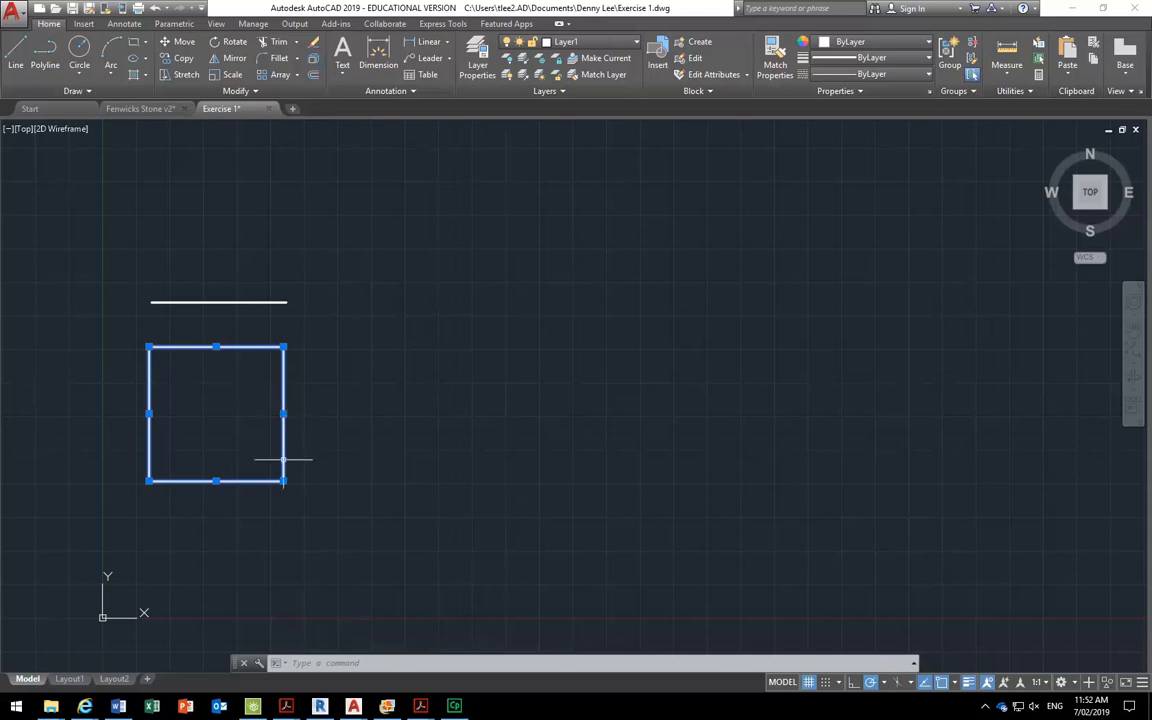
Try the stretch grips at the square's upper-right corner, top midpoint and upper-left corner, cancelling each stretch.
{"action": "left_click", "coordinate": [284, 347]}
{"action": "key", "text": "Escape"}
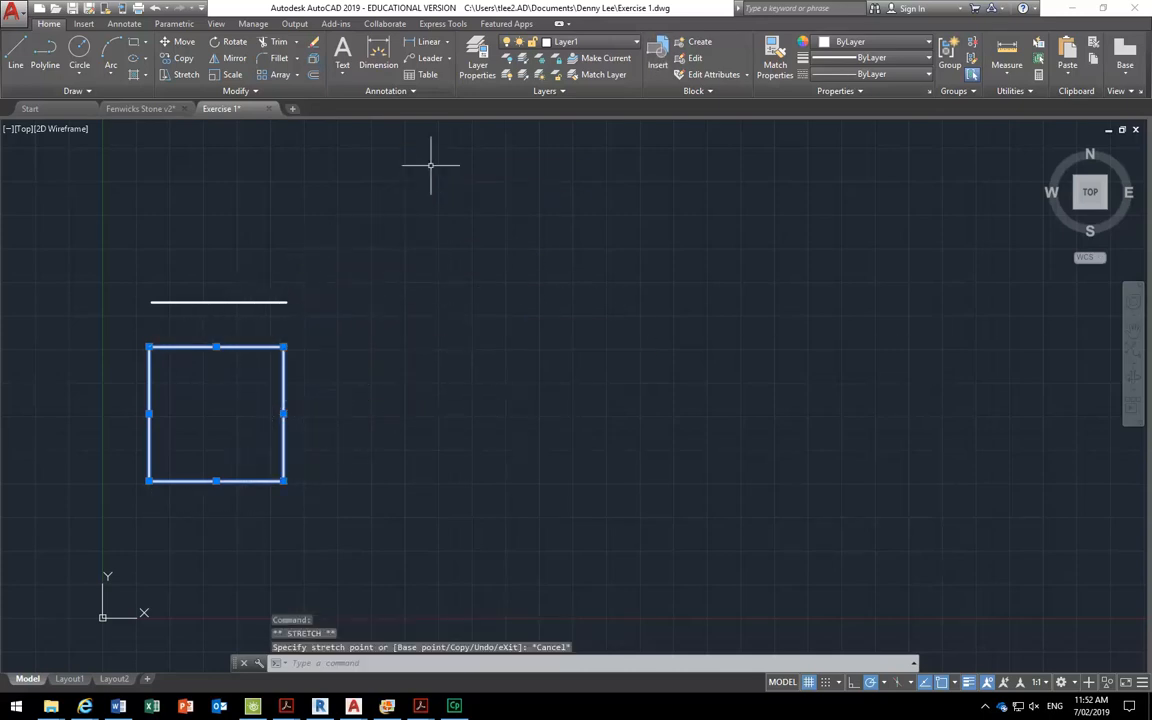
{"action": "left_click", "coordinate": [216, 347]}
{"action": "key", "text": "Escape"}
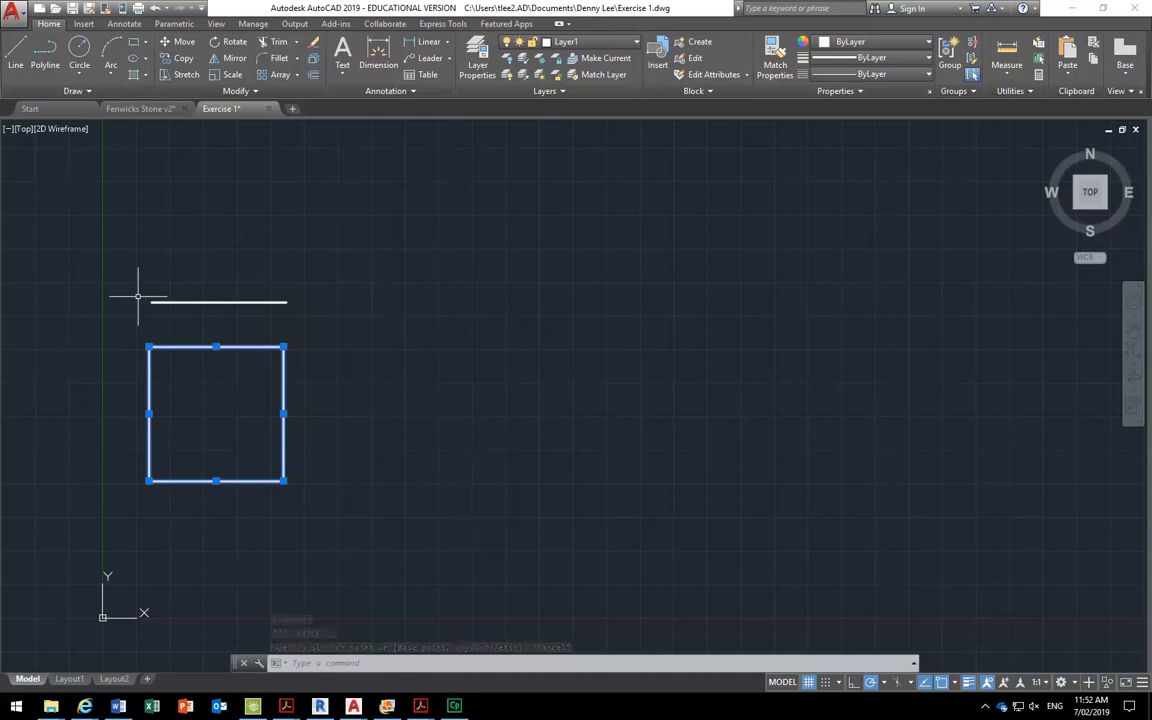
{"action": "left_click", "coordinate": [148, 347]}
{"action": "key", "text": "Escape"}
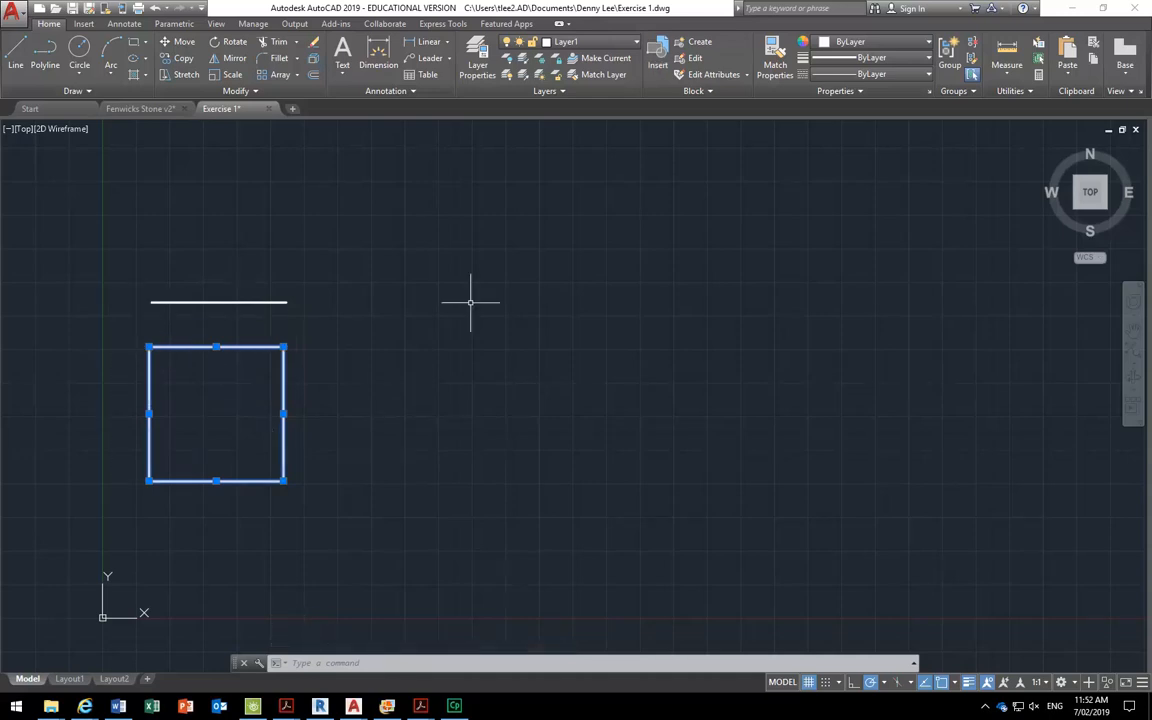
Copy the selected square 2000 horizontally to the right, using a free base point below the square.
{"action": "left_click", "coordinate": [180, 59]}
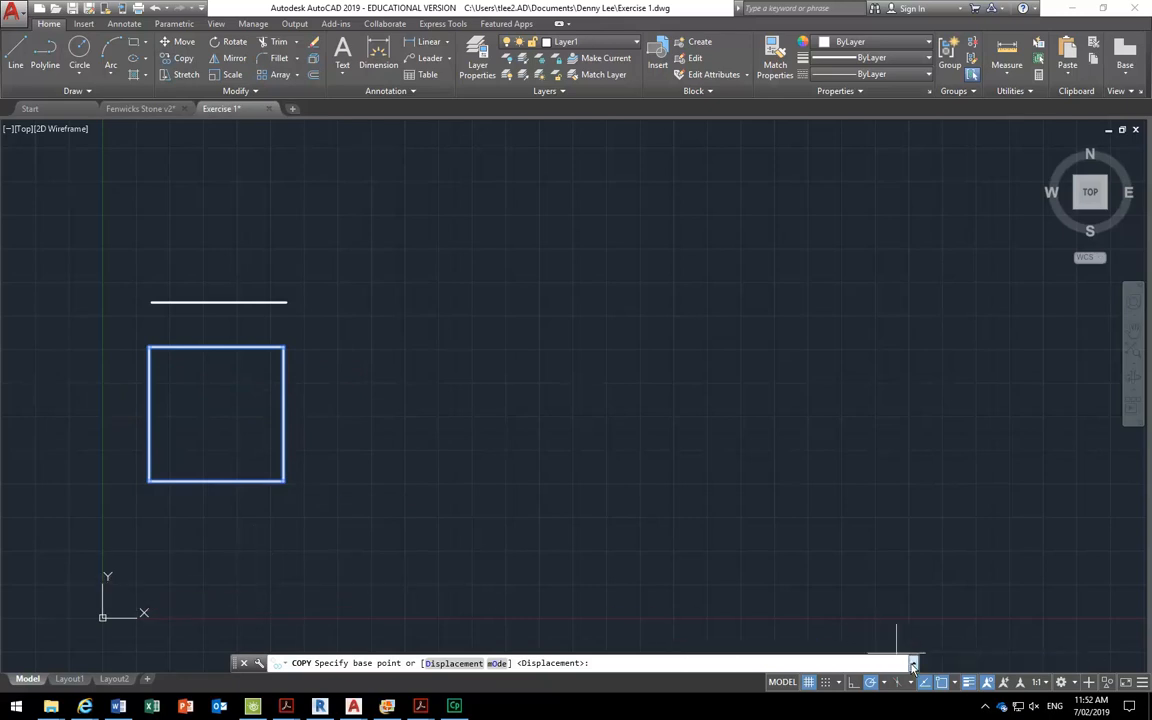
{"action": "left_click", "coordinate": [914, 665]}
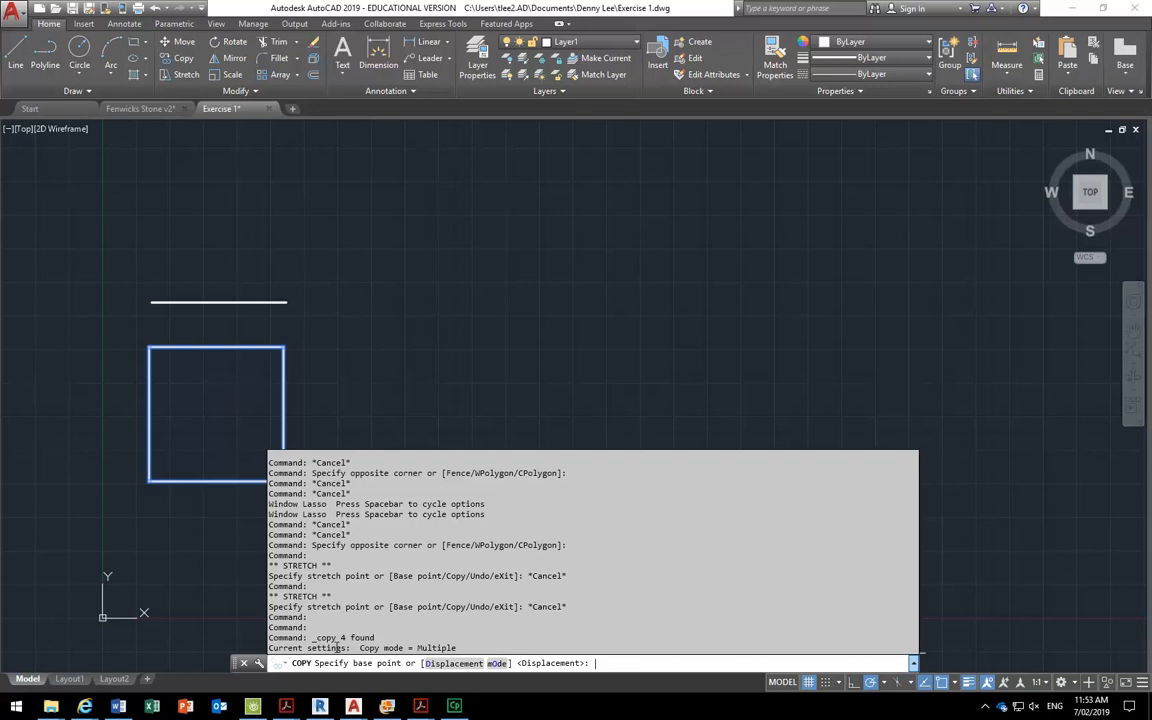
{"action": "left_click", "coordinate": [913, 663]}
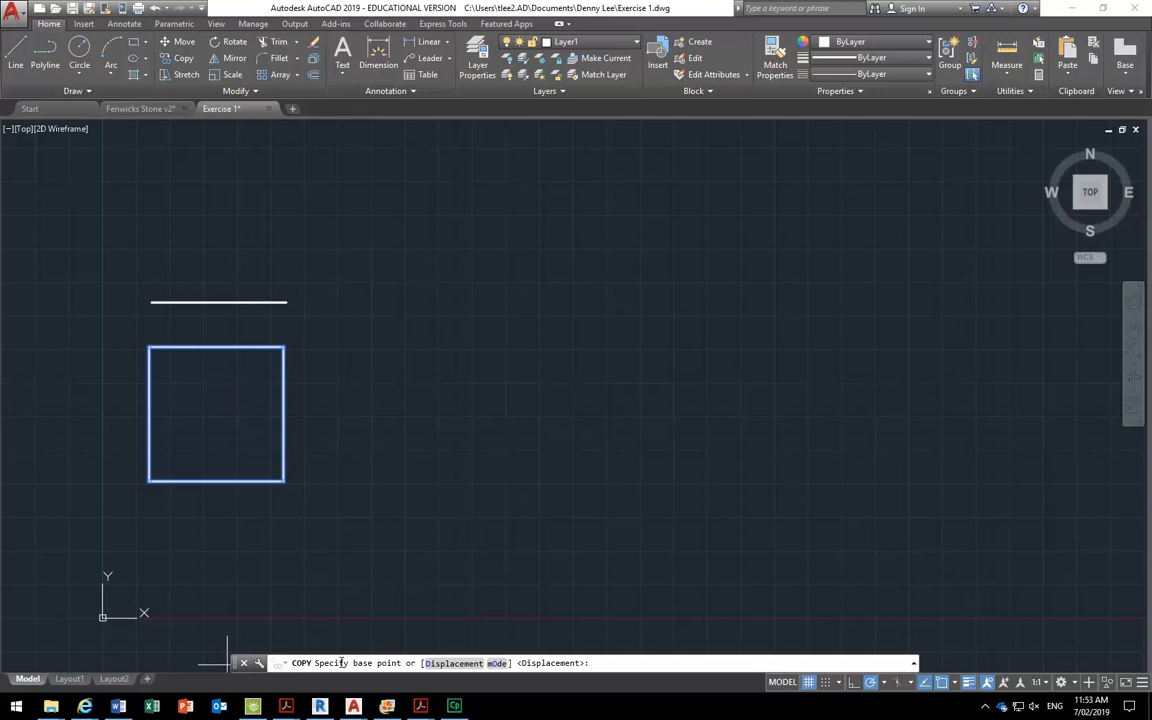
{"action": "left_click", "coordinate": [232, 530]}
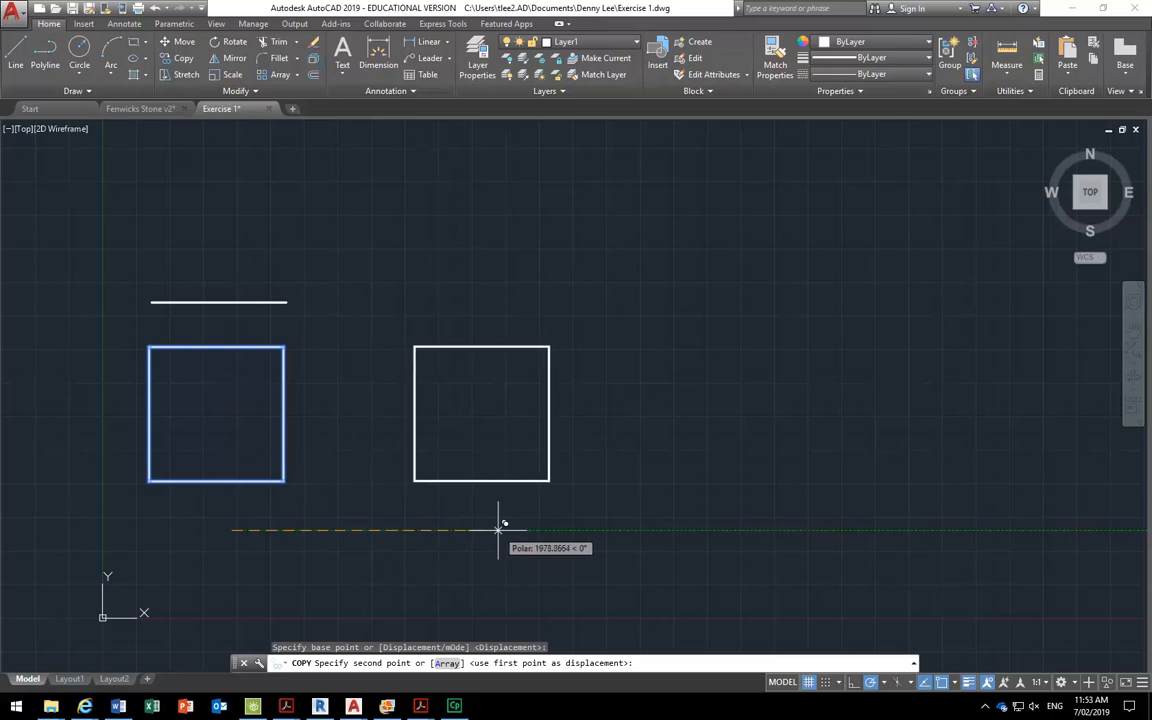
{"action": "type", "text": "2000"}
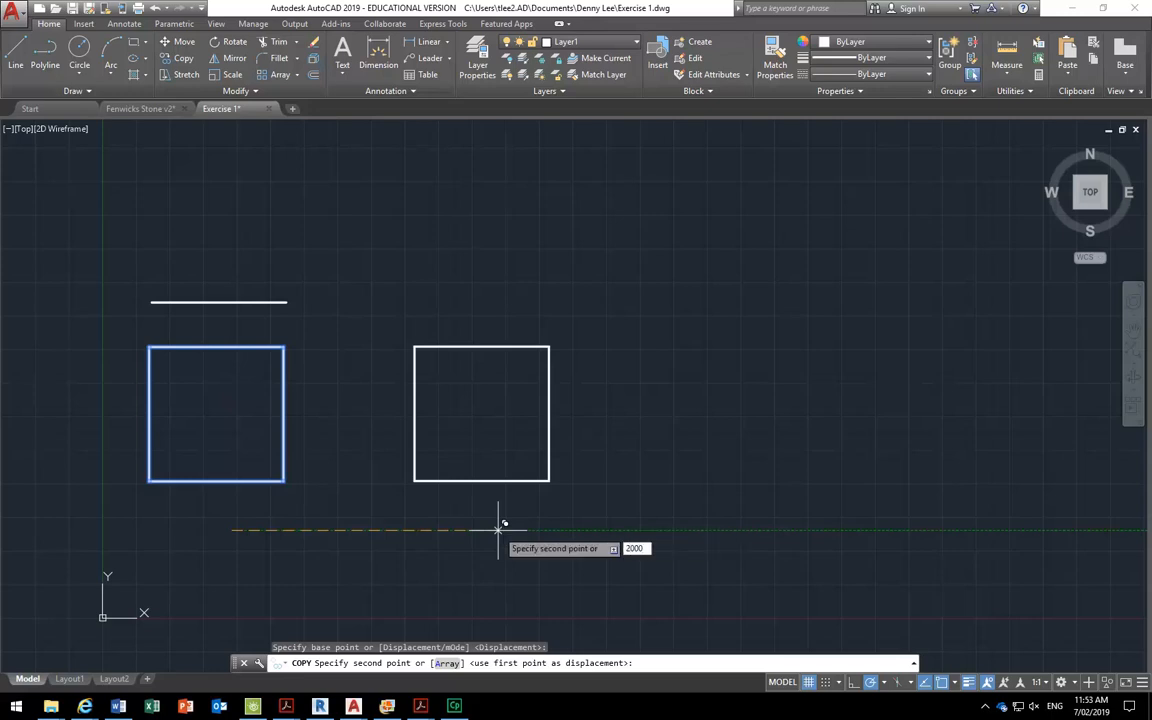
{"action": "key", "text": "Return"}
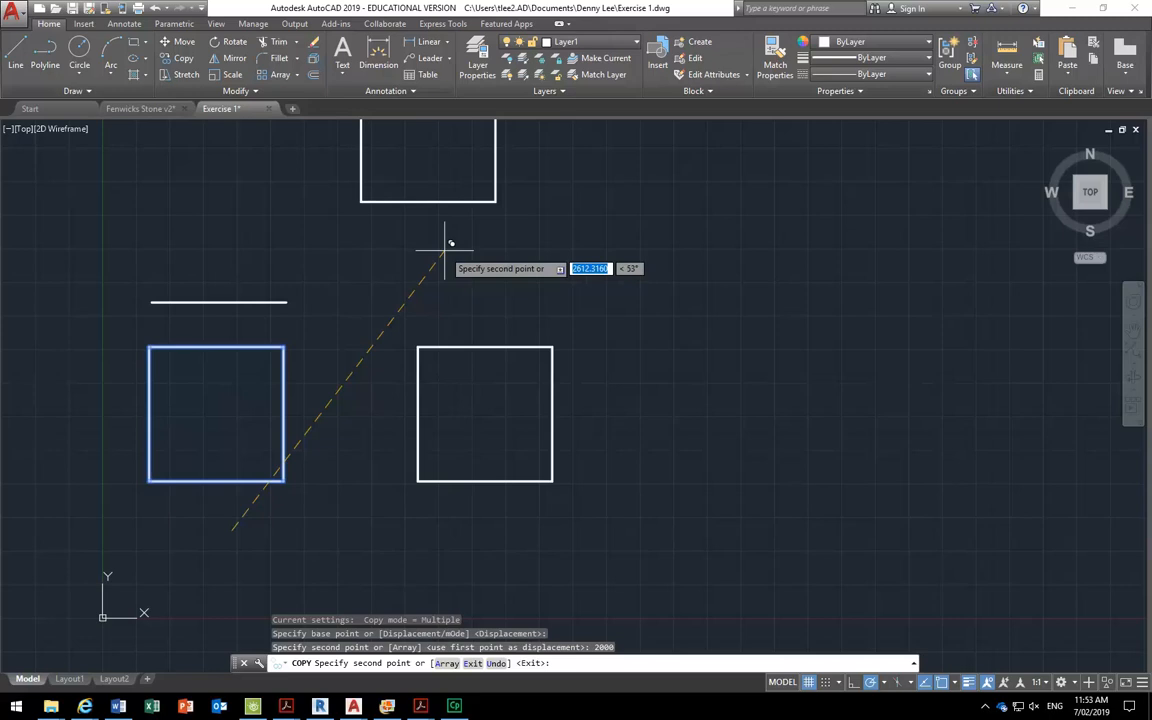
{"action": "key", "text": "Return"}
{"action": "scroll", "coordinate": [445, 250], "scroll_direction": "down", "scroll_amount": 2}
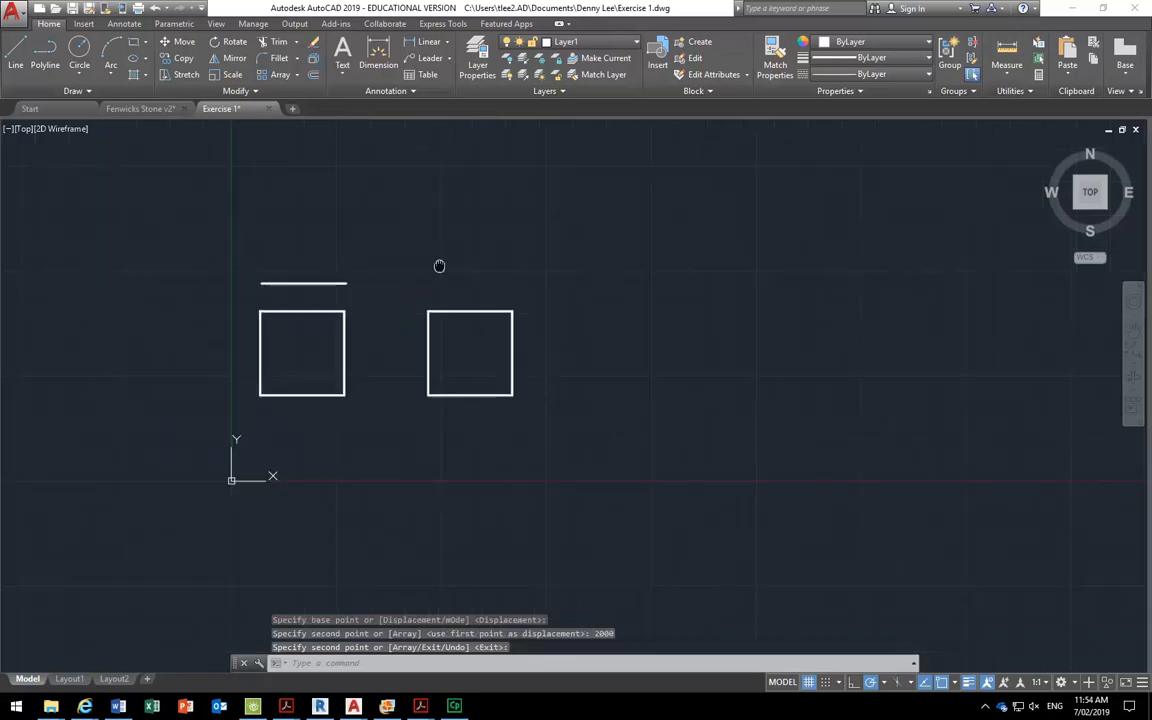
{"action": "scroll", "coordinate": [319, 450], "scroll_direction": "up", "scroll_amount": 2}
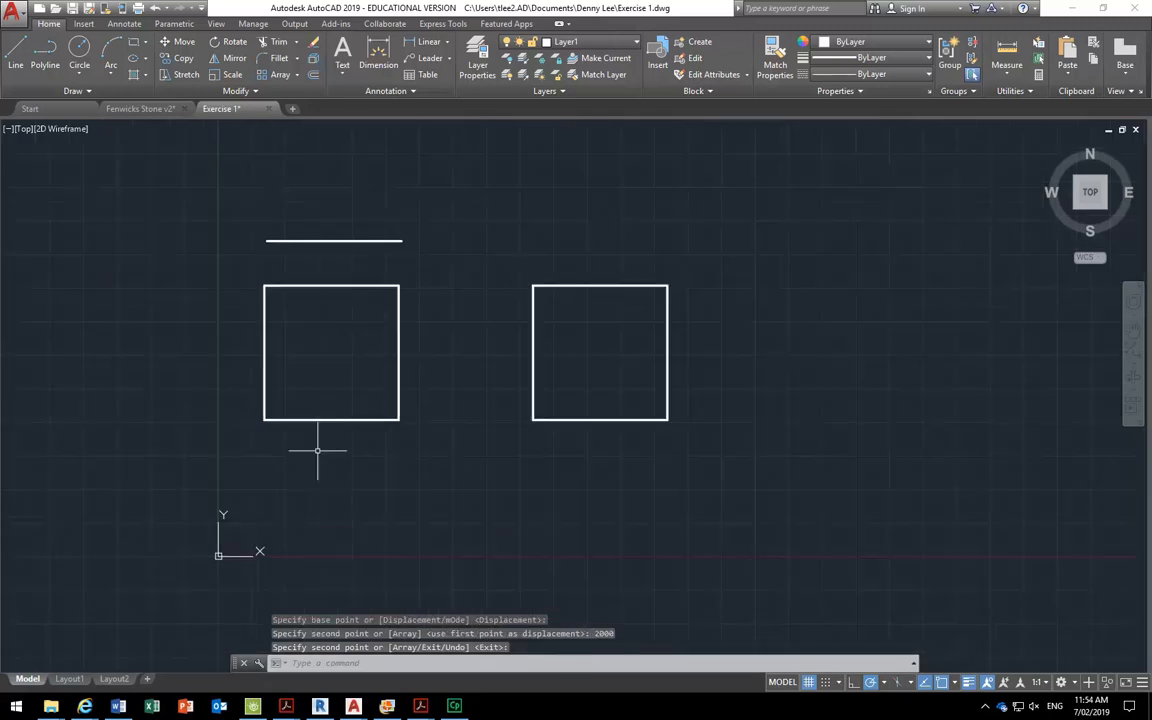
{"action": "middle_click_drag", "start_coordinate": [319, 450], "coordinate": [289, 424]}
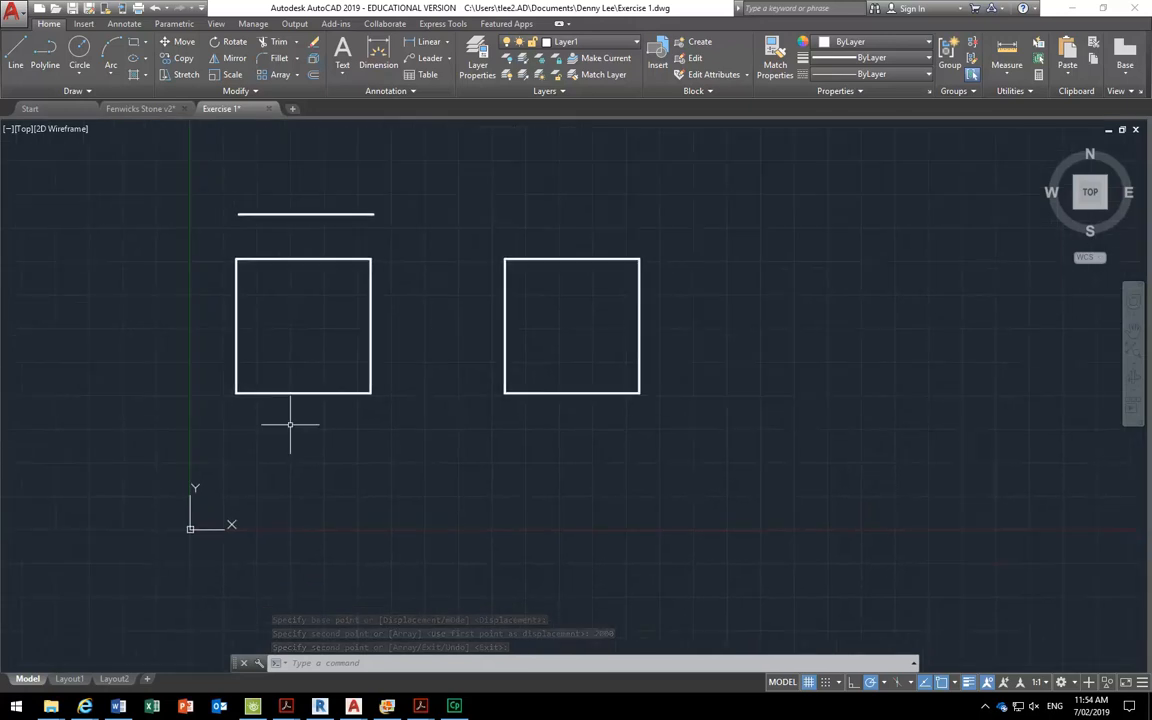
{"action": "left_click", "coordinate": [213, 242]}
{"action": "left_click", "coordinate": [384, 441]}
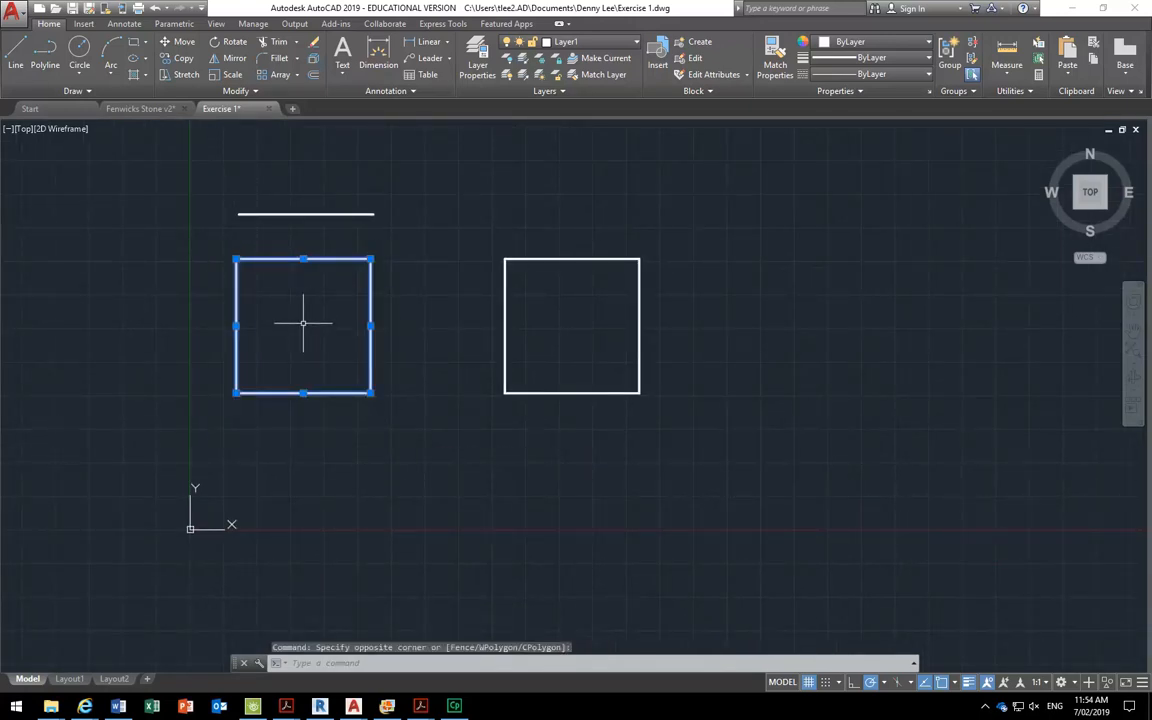
{"action": "left_click", "coordinate": [180, 58]}
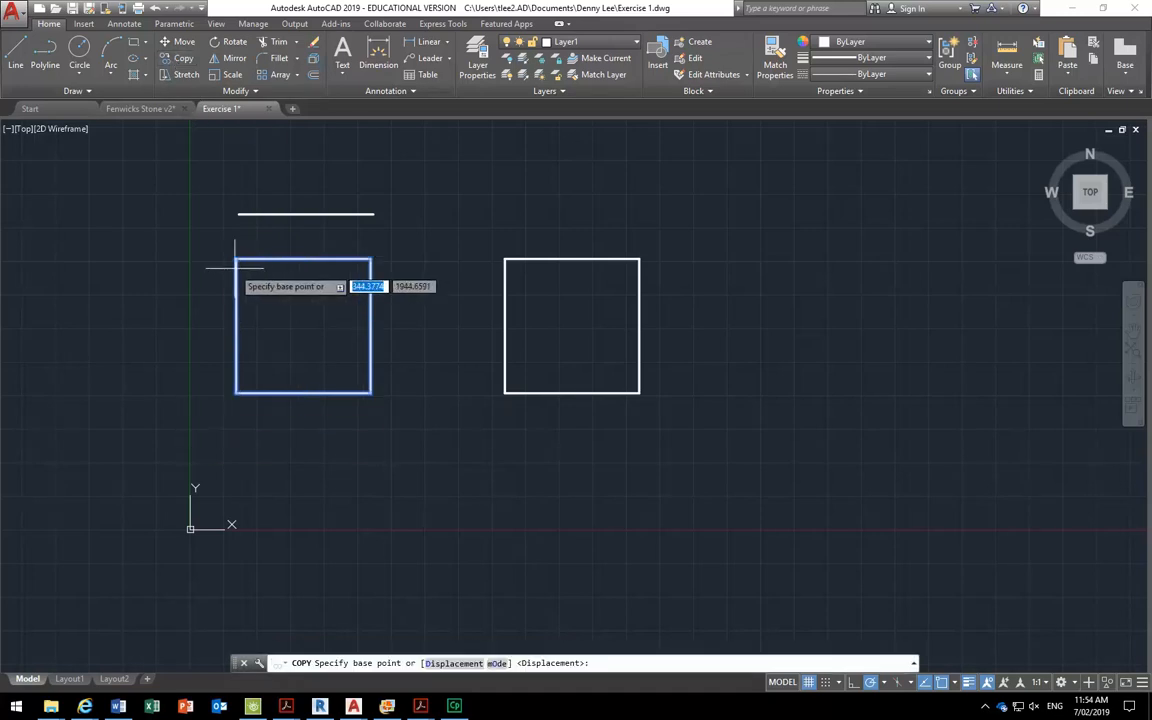
{"action": "left_click", "coordinate": [198, 308]}
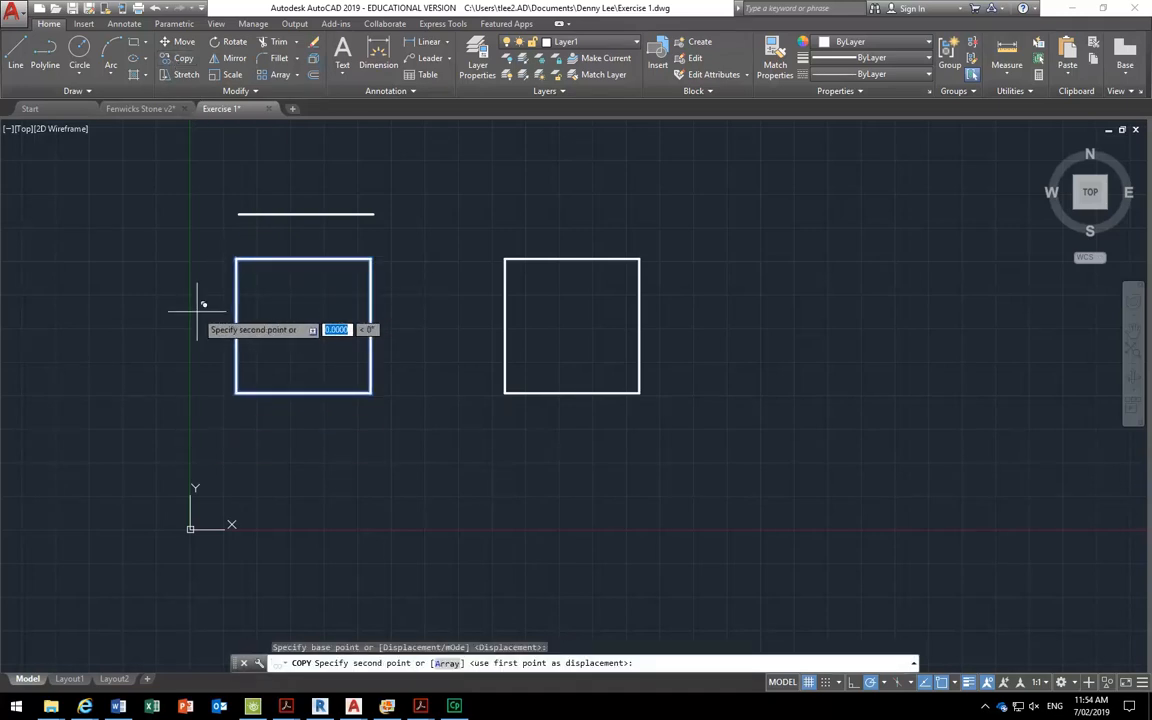
{"action": "key", "text": "Escape"}
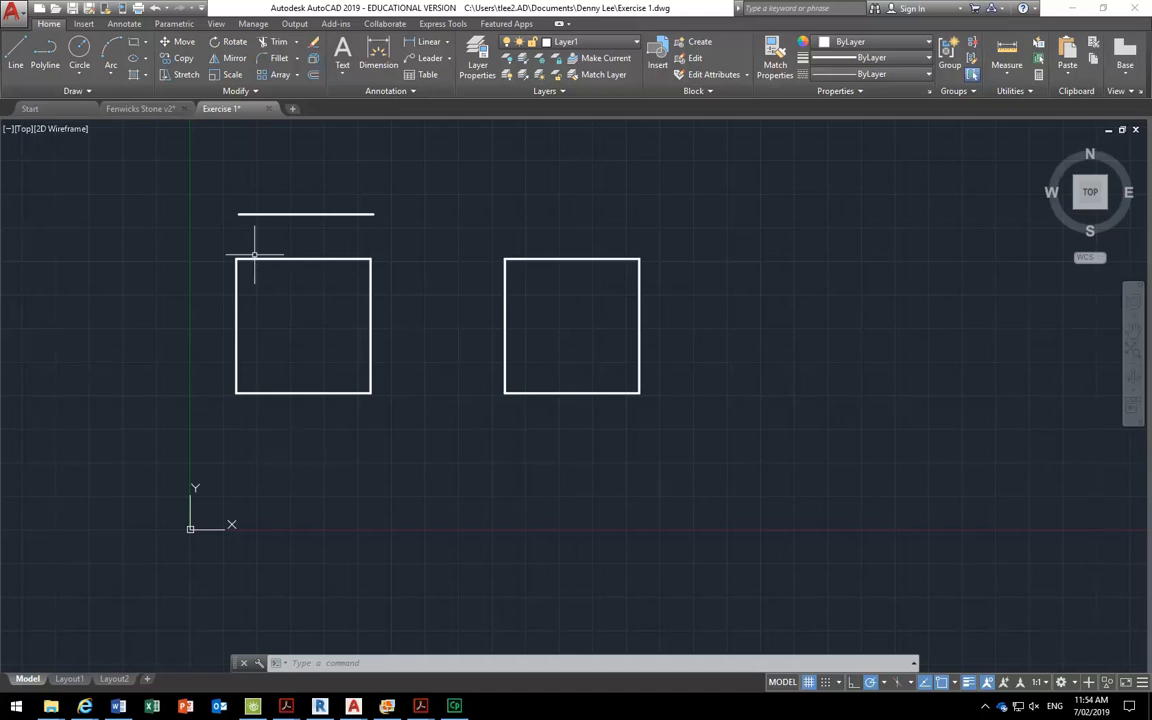
Start a Copy and select the four sides of the left square with a window around it.
{"action": "left_click", "coordinate": [168, 60]}
{"action": "left_click", "coordinate": [210, 240]}
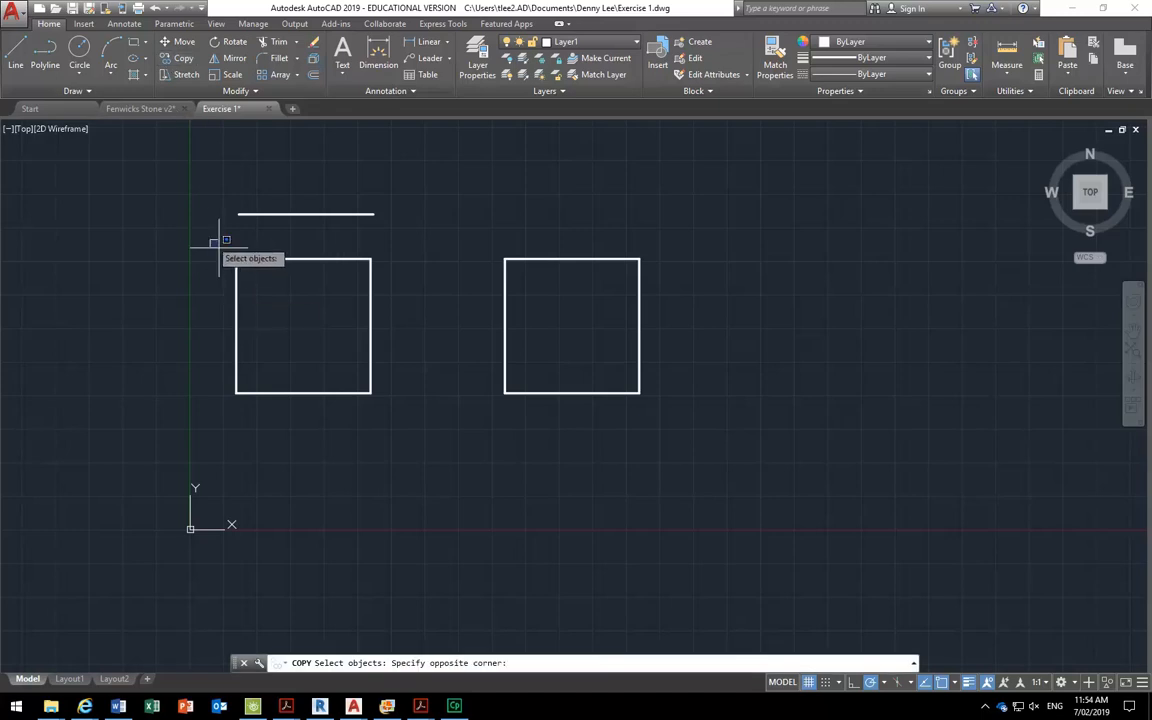
{"action": "left_click", "coordinate": [388, 410]}
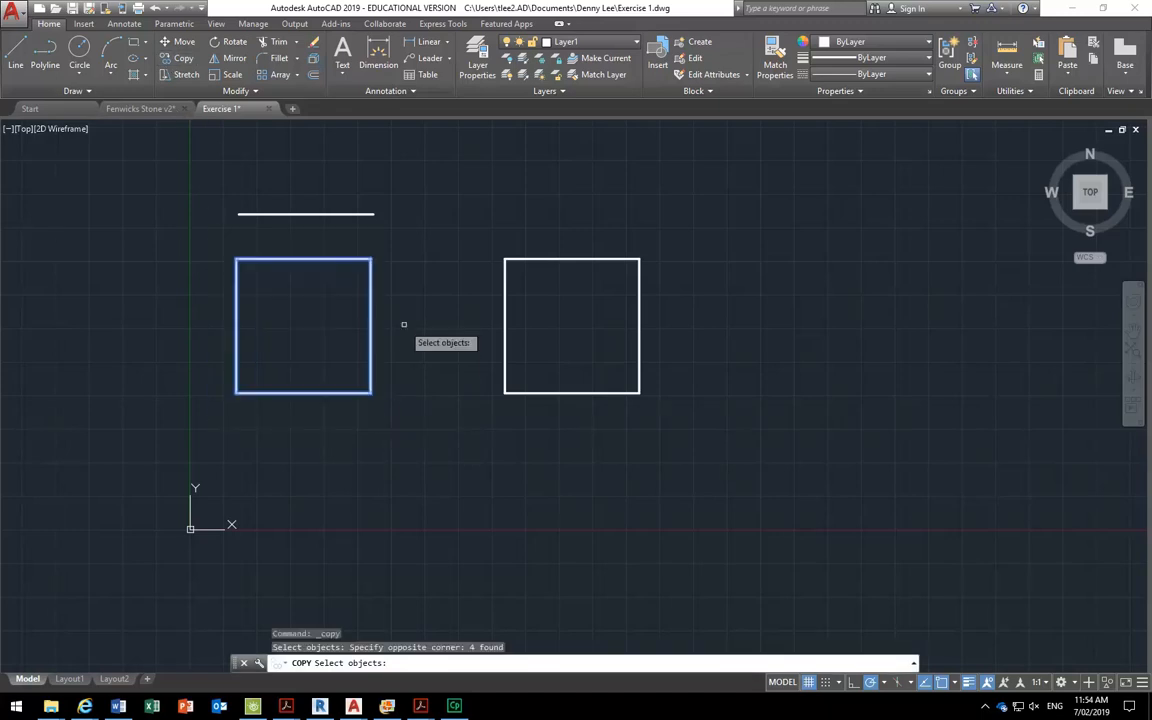
{"action": "key", "text": "Return"}
{"action": "scroll", "coordinate": [404, 380], "scroll_direction": "down", "scroll_amount": 3}
{"action": "middle_click_drag", "start_coordinate": [404, 380], "coordinate": [373, 504]}
{"action": "scroll", "coordinate": [424, 507], "scroll_direction": "up", "scroll_amount": 2}
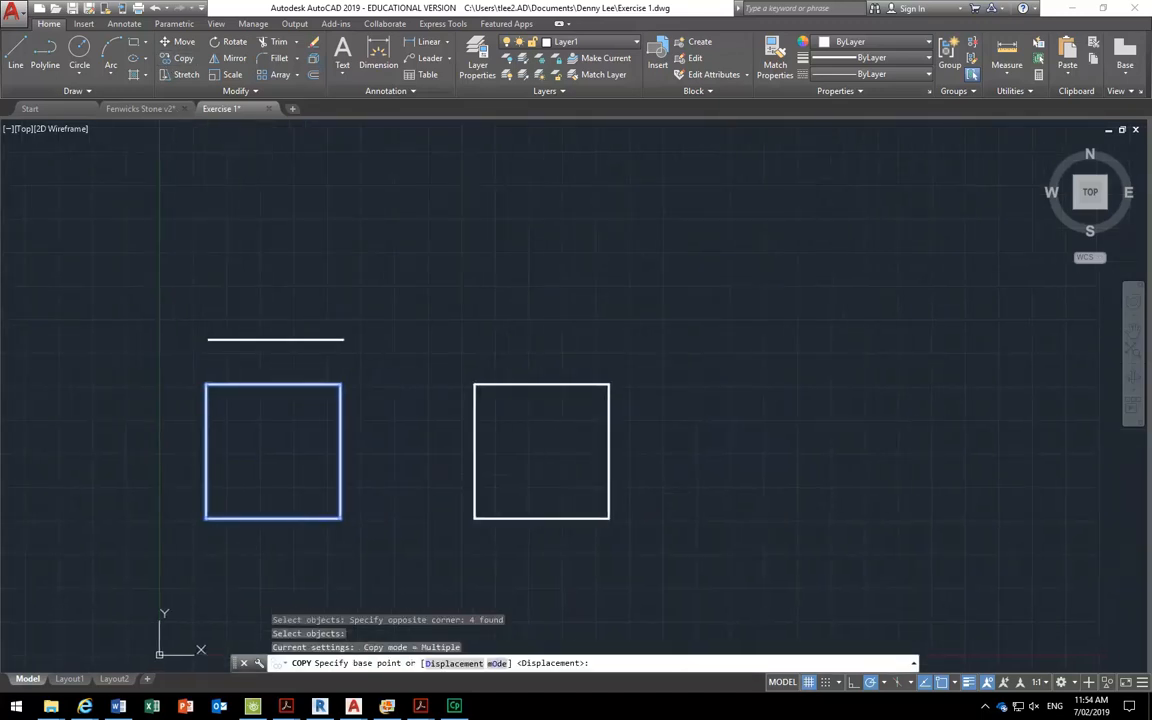
Place the copy about 1850 mm straight above the left square, using a free base point beside it, and finish copying.
{"action": "left_click", "coordinate": [379, 504]}
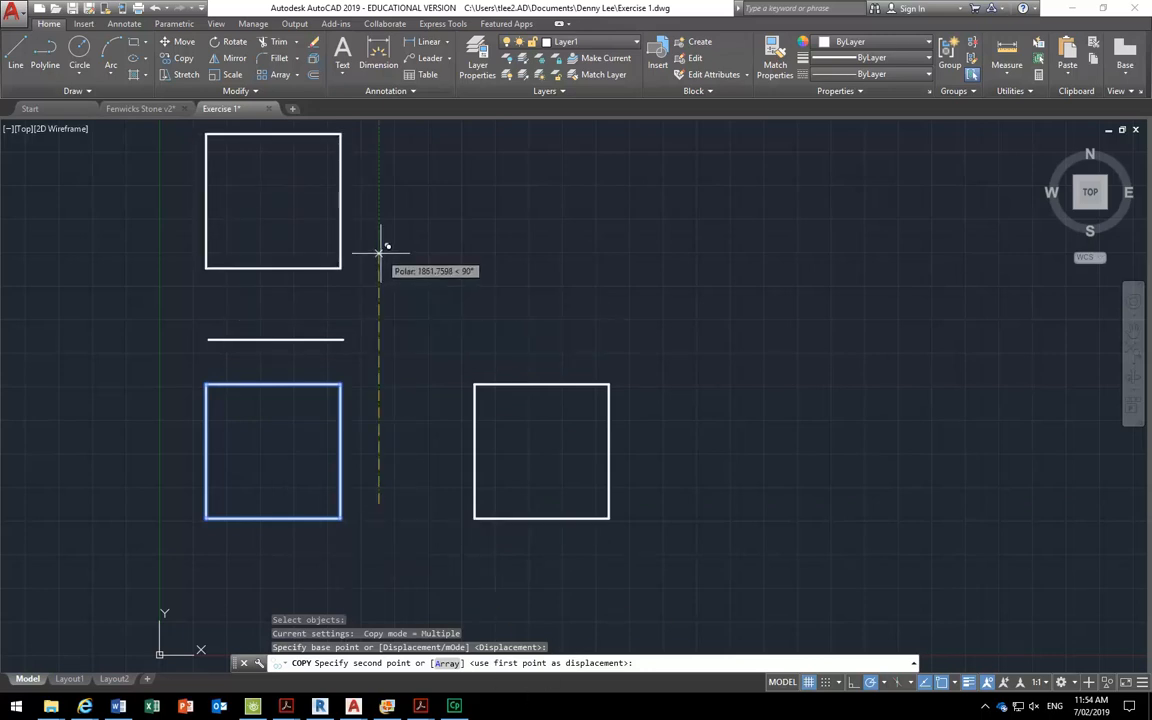
{"action": "mouse_move", "coordinate": [378, 250]}
{"action": "middle_mouse_down"}
{"action": "mouse_move", "coordinate": [391, 303]}
{"action": "mouse_move", "coordinate": [367, 333]}
{"action": "middle_mouse_up"}
{"action": "scroll", "coordinate": [391, 303], "scroll_direction": "down", "scroll_amount": 2}
{"action": "scroll", "coordinate": [377, 332], "scroll_direction": "up", "scroll_amount": 2}
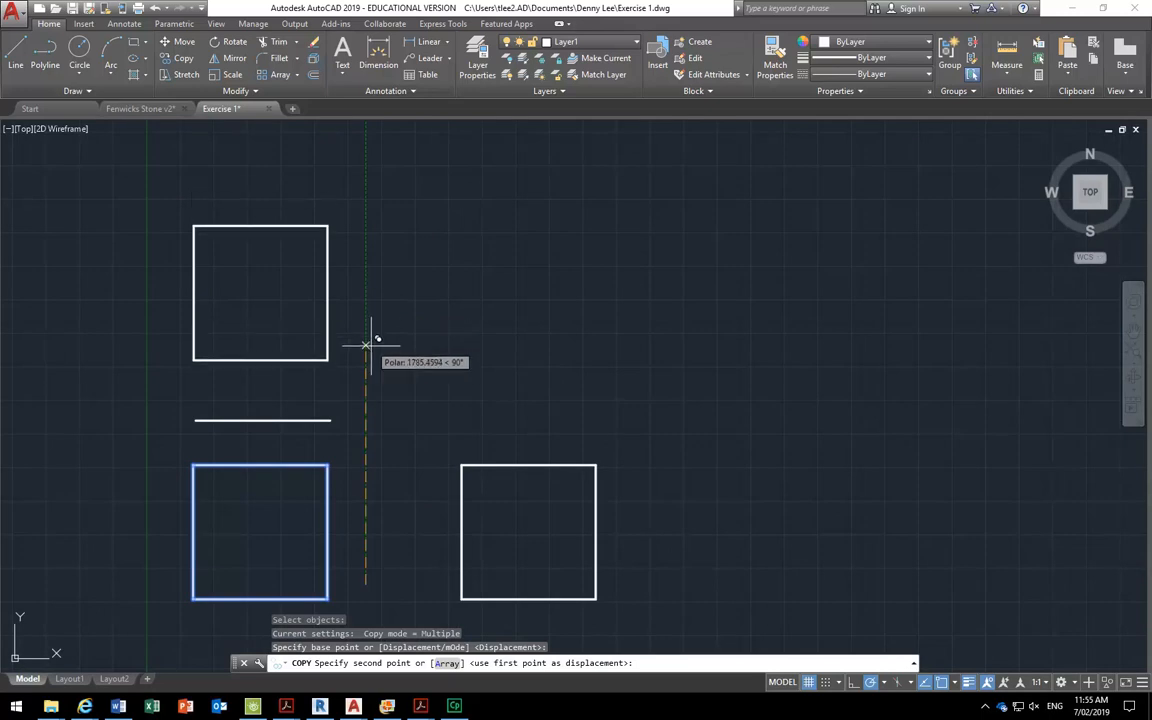
{"action": "left_click", "coordinate": [366, 334]}
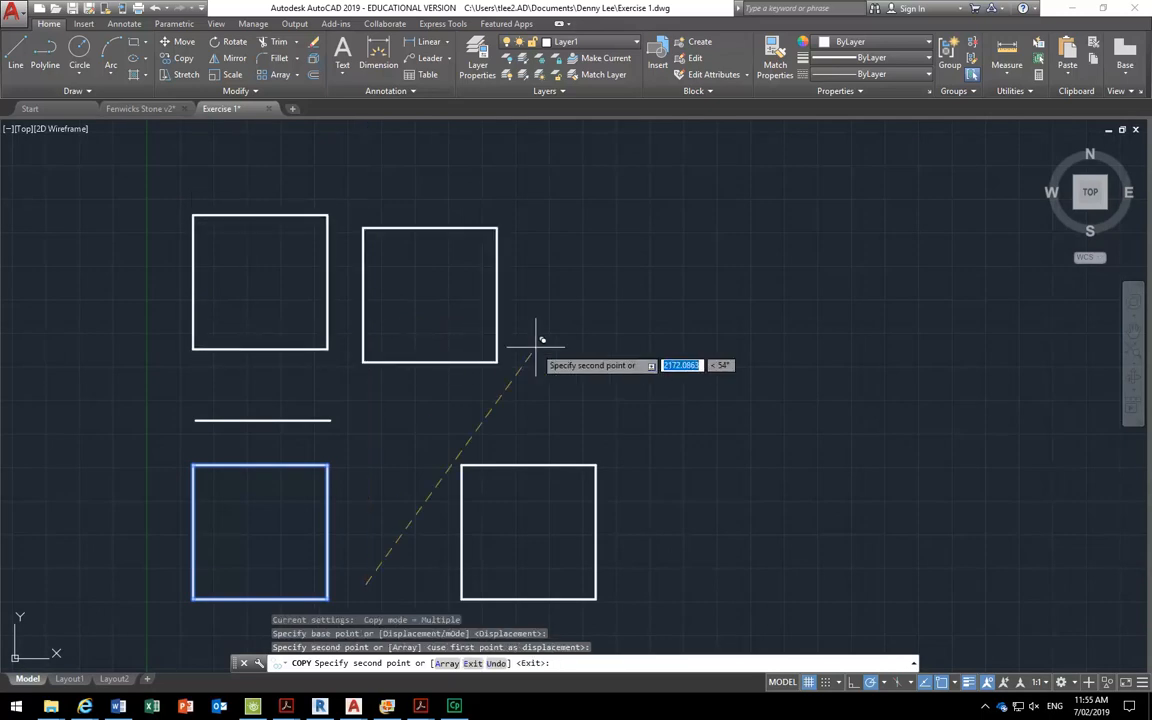
{"action": "right_click", "coordinate": [527, 270]}
{"action": "left_click", "coordinate": [545, 276]}
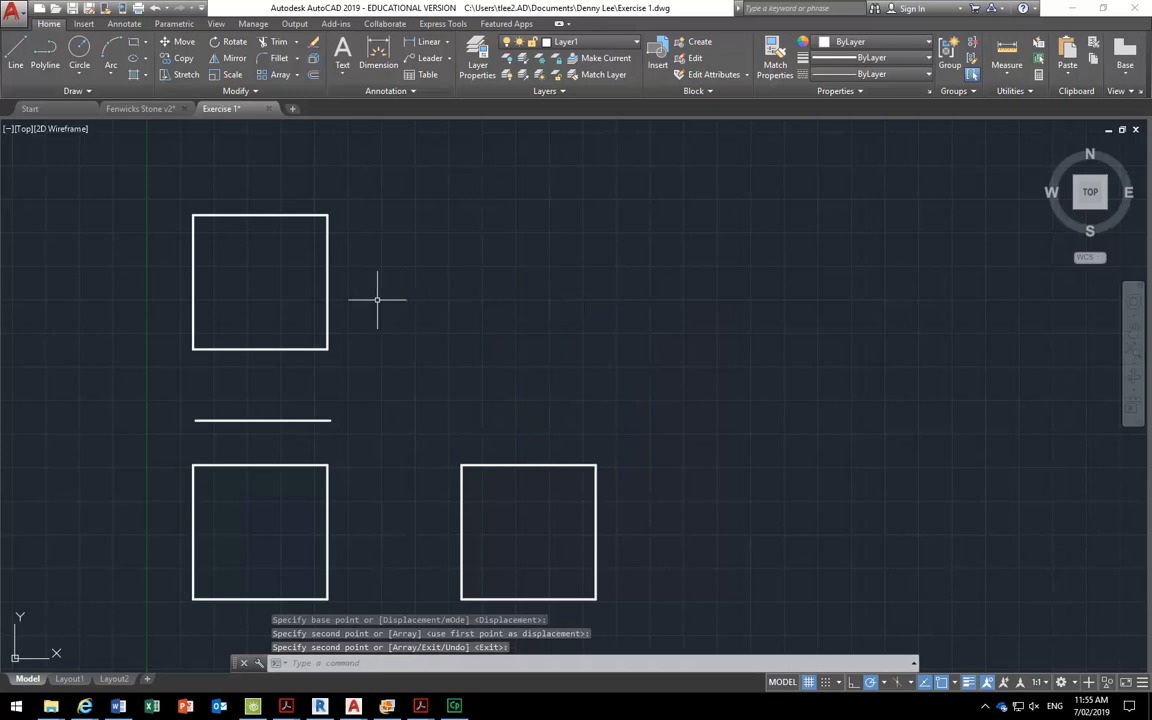
{"action": "key", "text": "F2"}
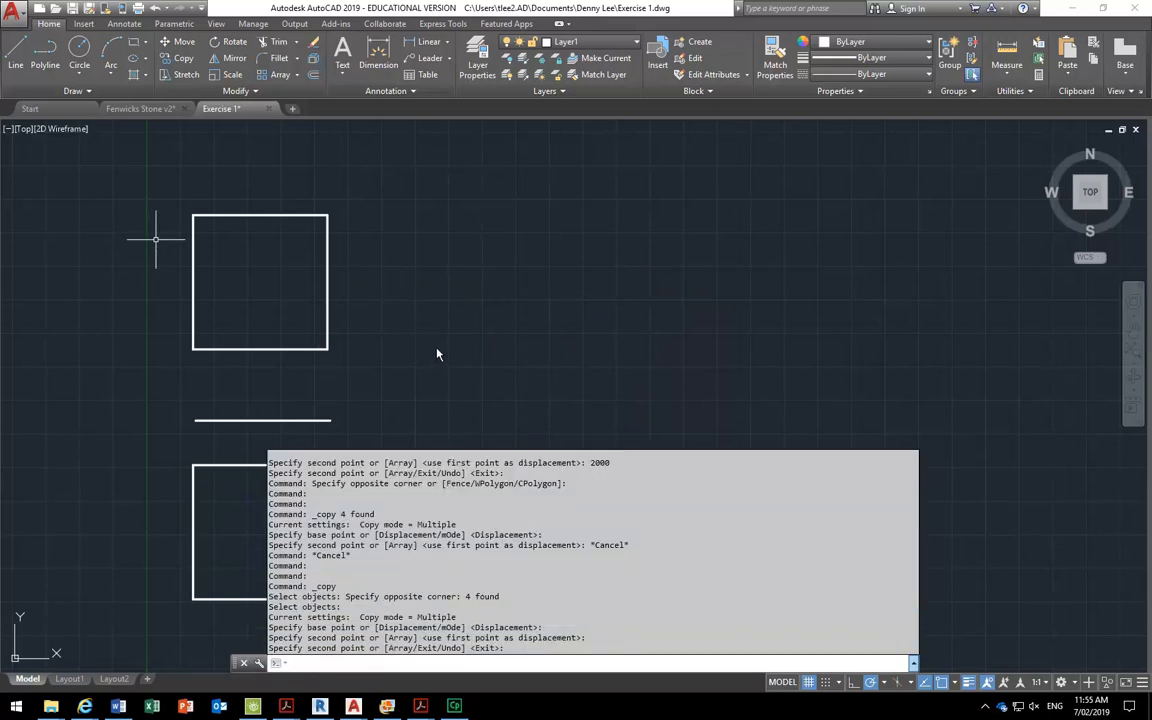
{"action": "key", "text": "Escape"}
{"action": "key", "text": "Escape"}
{"action": "scroll", "coordinate": [408, 305], "scroll_direction": "up", "scroll_amount": 2}
{"action": "middle_click_drag", "start_coordinate": [429, 318], "coordinate": [453, 324]}
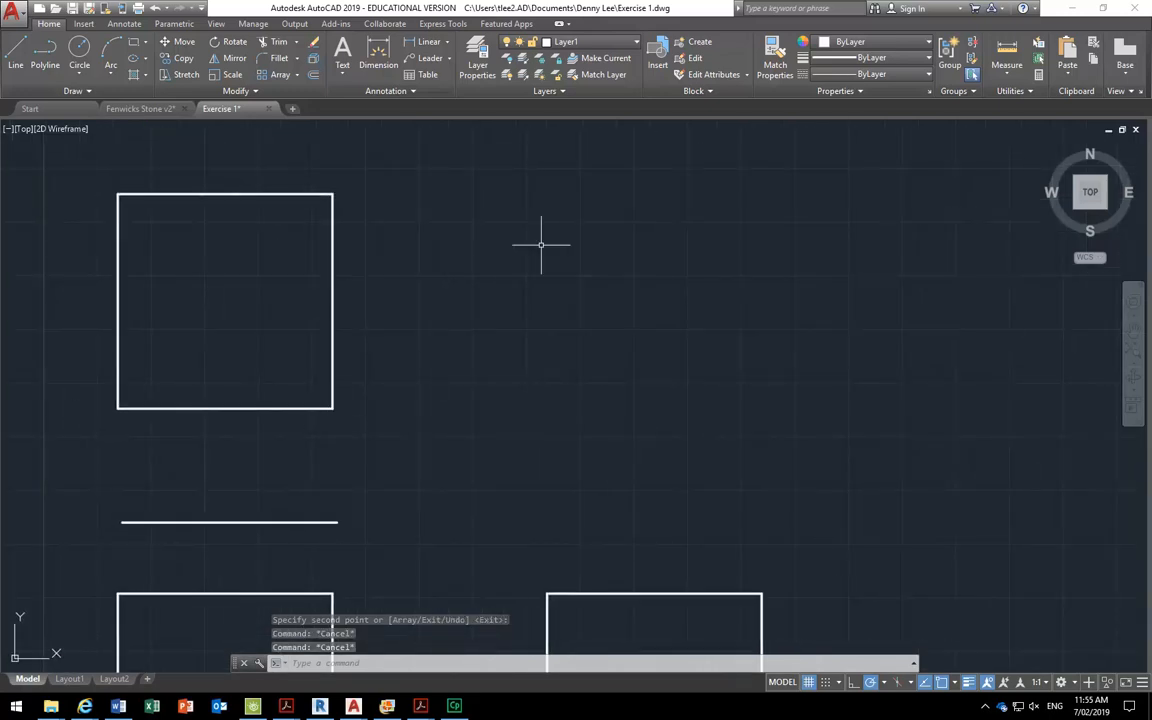
{"action": "left_click", "coordinate": [15, 54]}
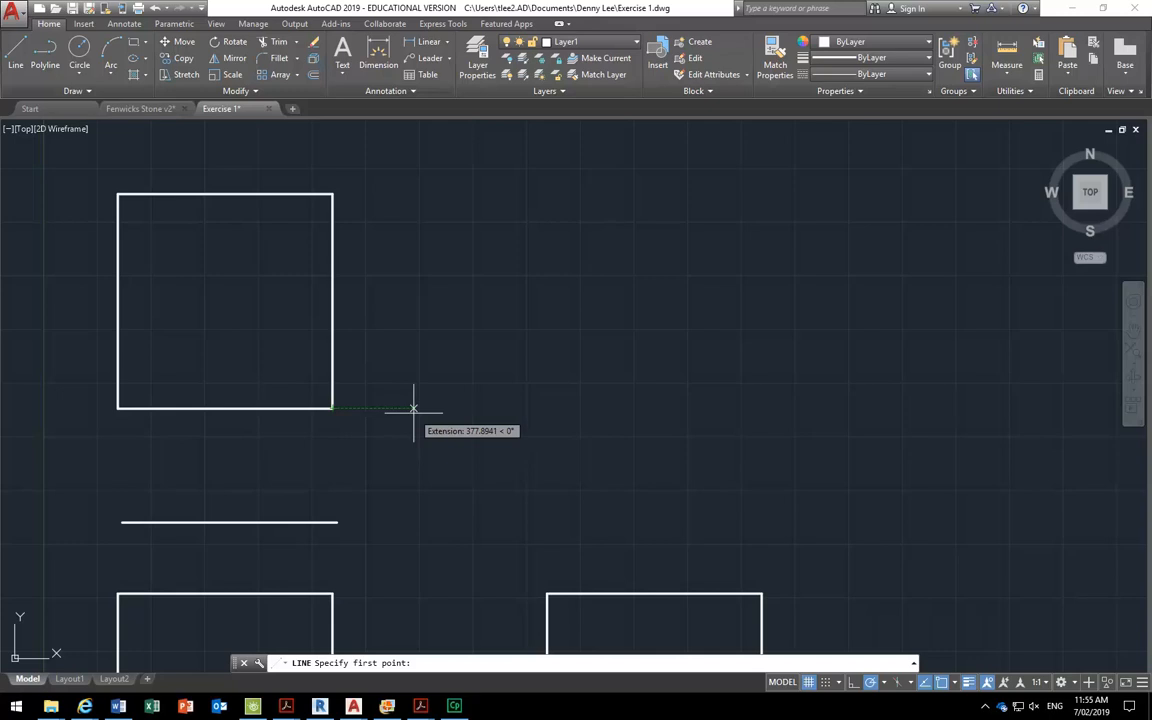
{"action": "type", "text": "1000"}
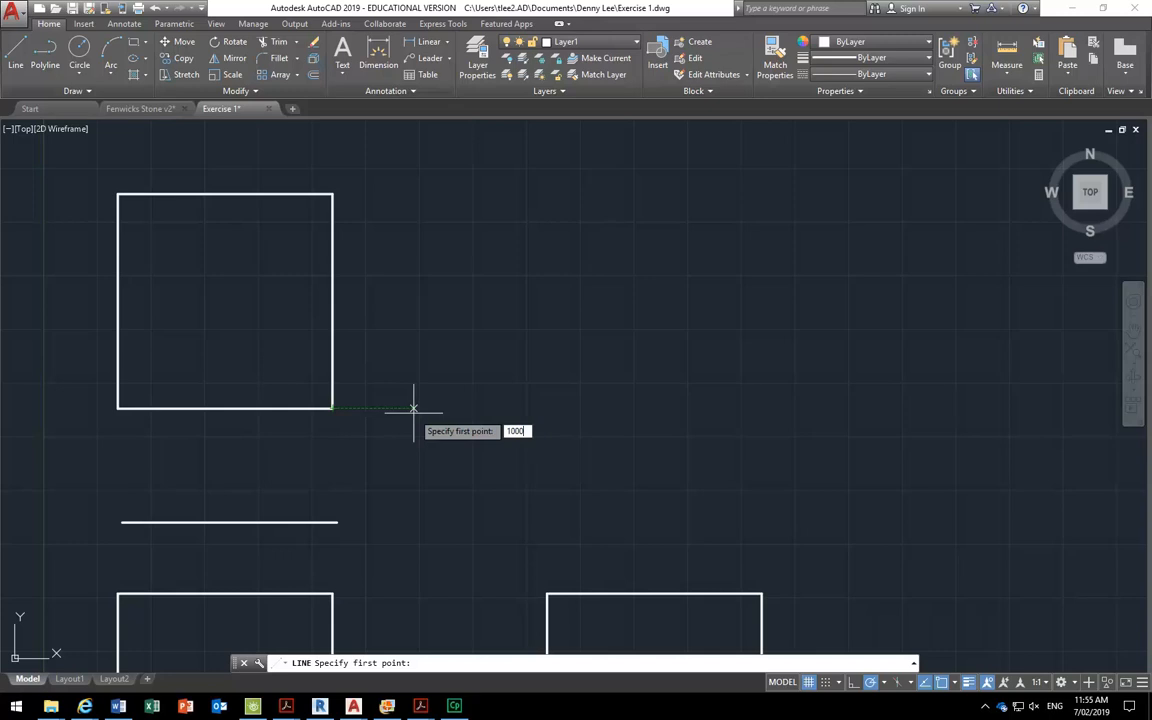
{"action": "key", "text": "Return"}
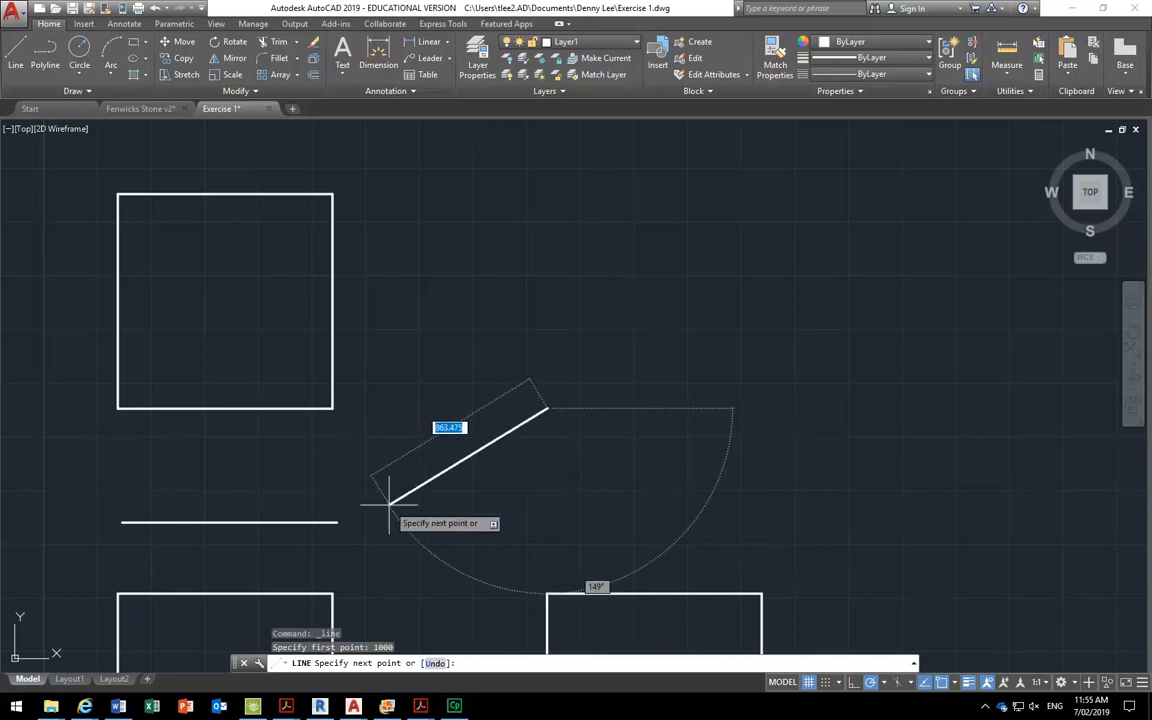
{"action": "key", "text": "Escape"}
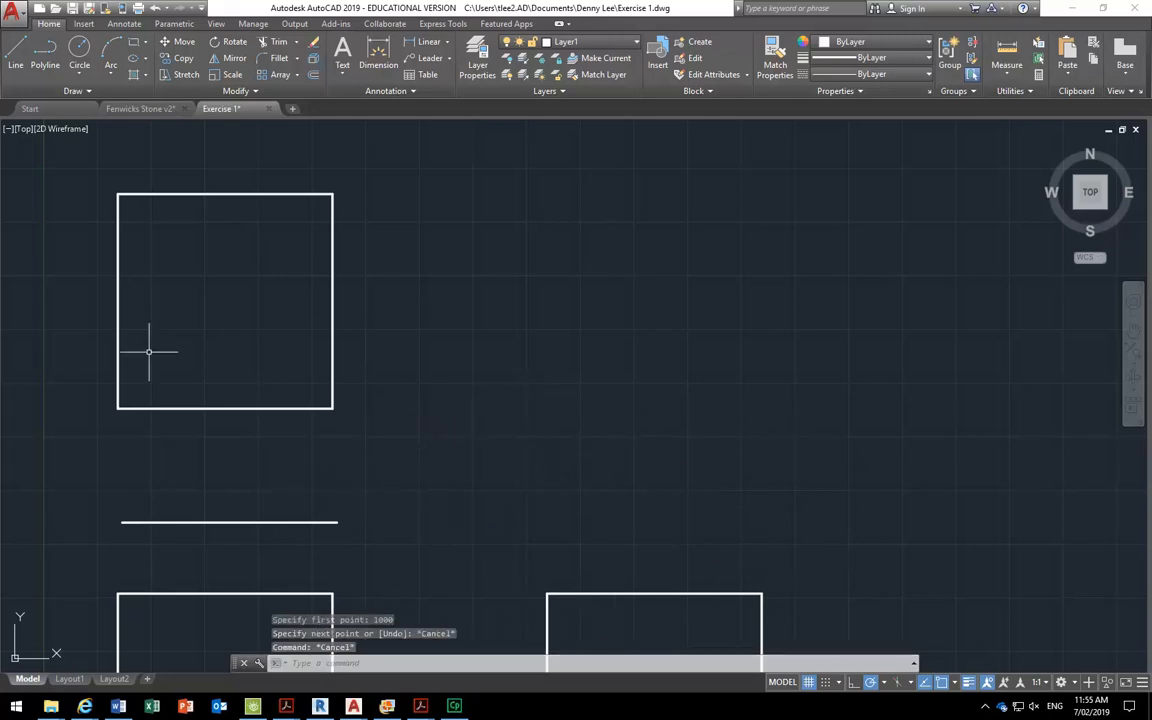
Draw a closed 1000 mm square with Line, starting 1000 mm to the right of the upper square's lower-right corner.
{"action": "left_click", "coordinate": [16, 55]}
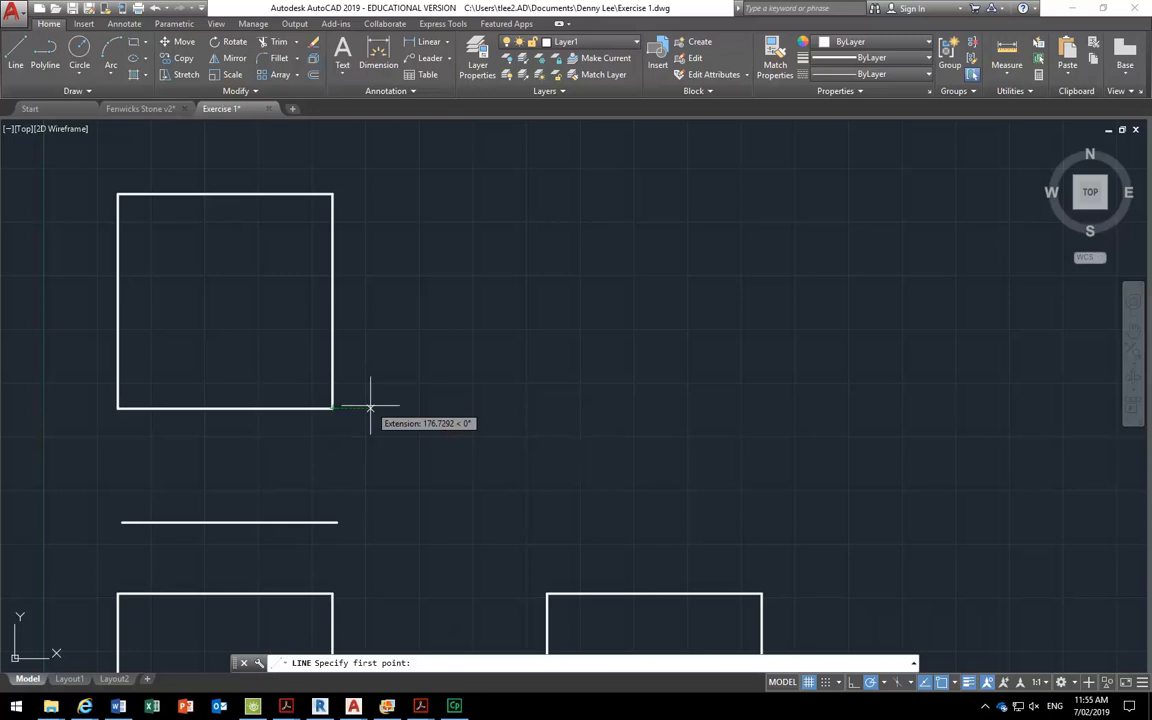
{"action": "type", "text": "1000"}
{"action": "key", "text": "Return"}
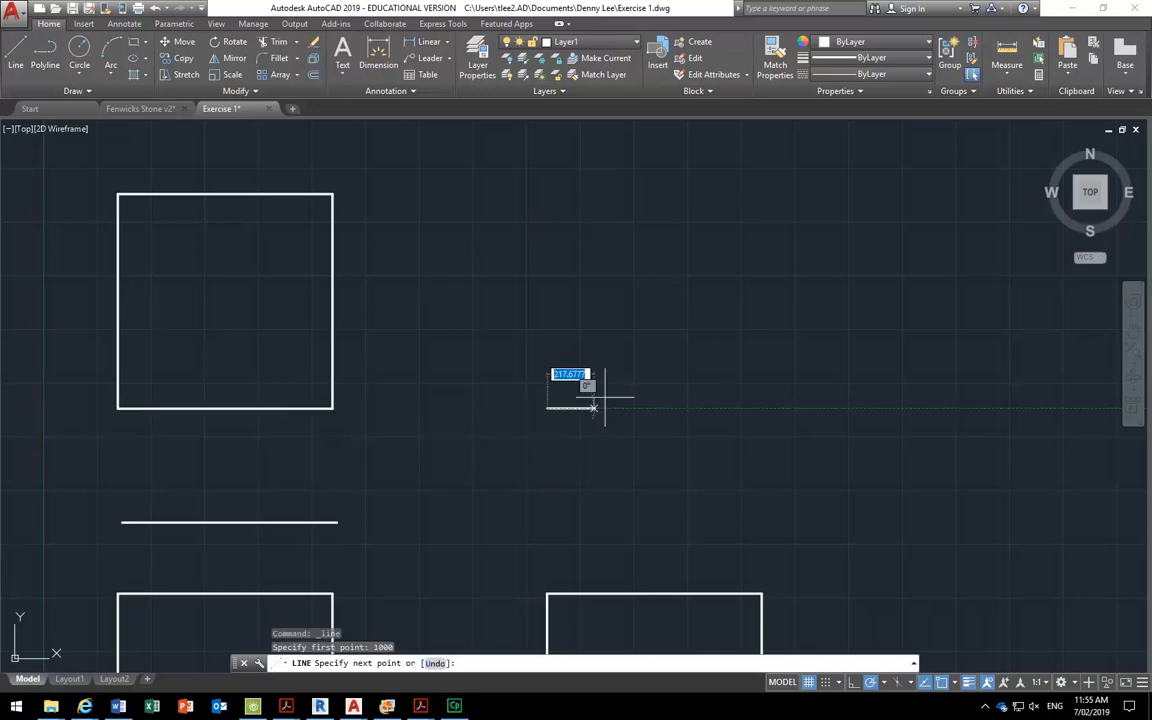
{"action": "type", "text": "1000"}
{"action": "key", "text": "Return"}
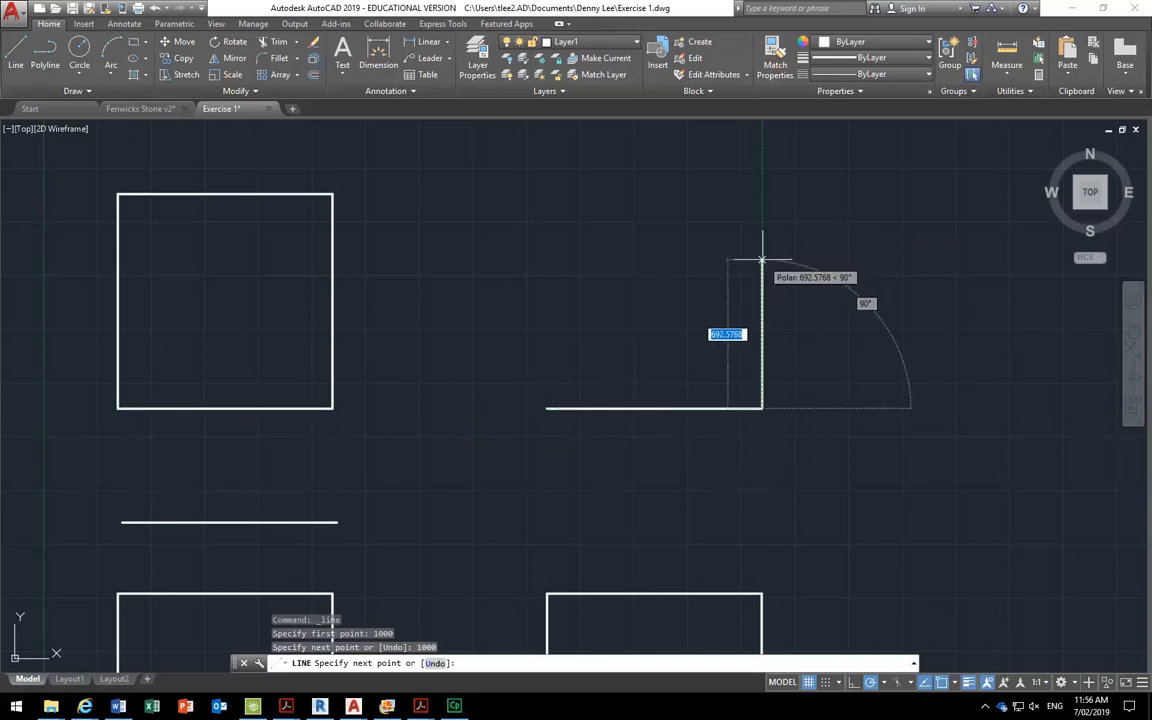
{"action": "type", "text": "1000"}
{"action": "key", "text": "Return"}
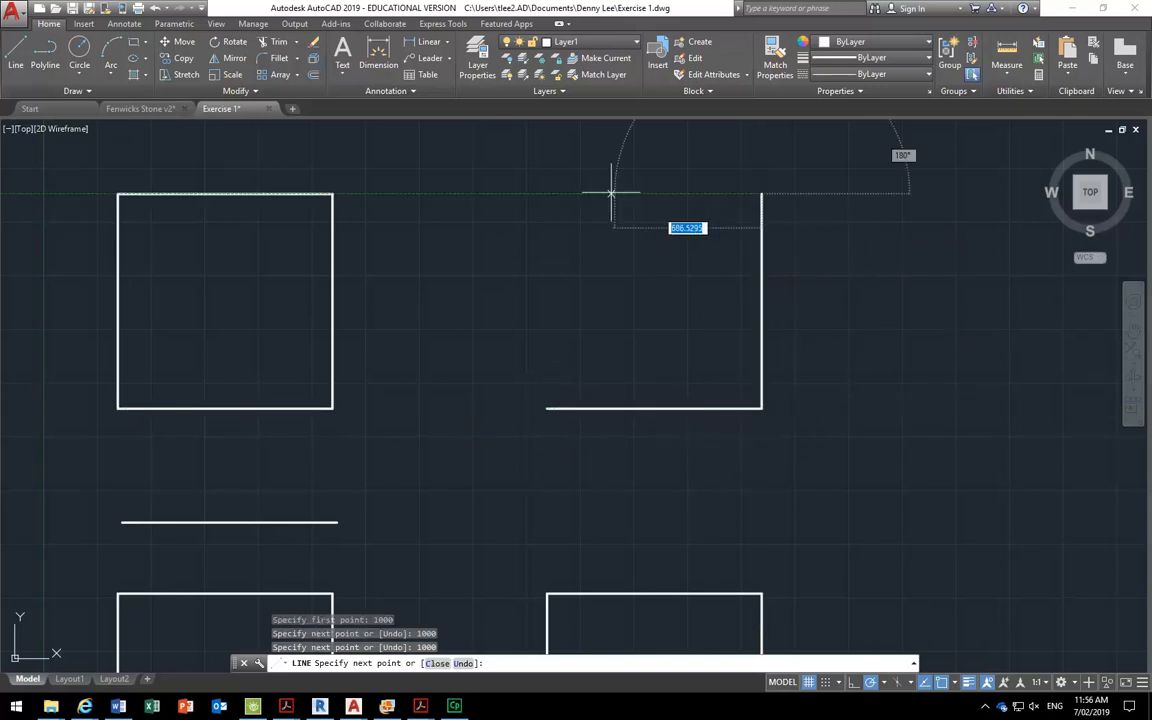
{"action": "type", "text": "1000"}
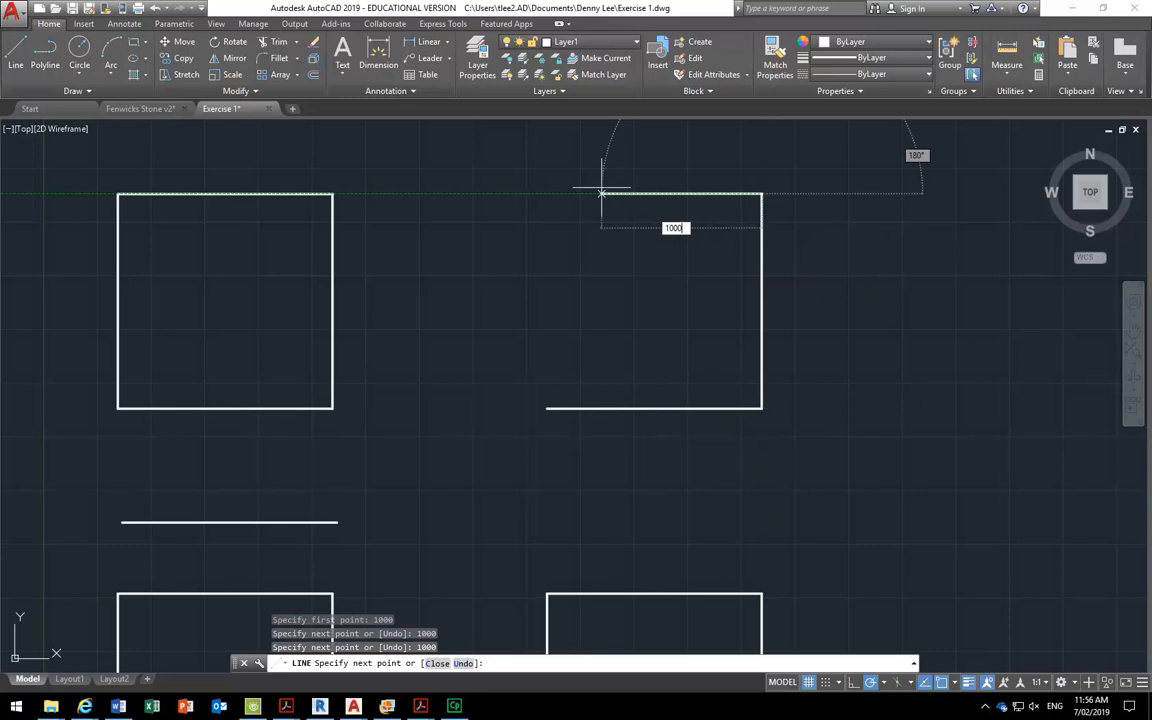
{"action": "key", "text": "Return"}
{"action": "type", "text": "c"}
{"action": "key", "text": "Return"}
Draw a 1000 by 1000 mm rectangle whose lower-left corner is 1000 mm right of the second upper square's lower-right corner.
{"action": "middle_click_drag", "start_coordinate": [879, 340], "coordinate": [555, 362]}
{"action": "scroll", "coordinate": [555, 362], "scroll_direction": "down", "scroll_amount": 1}
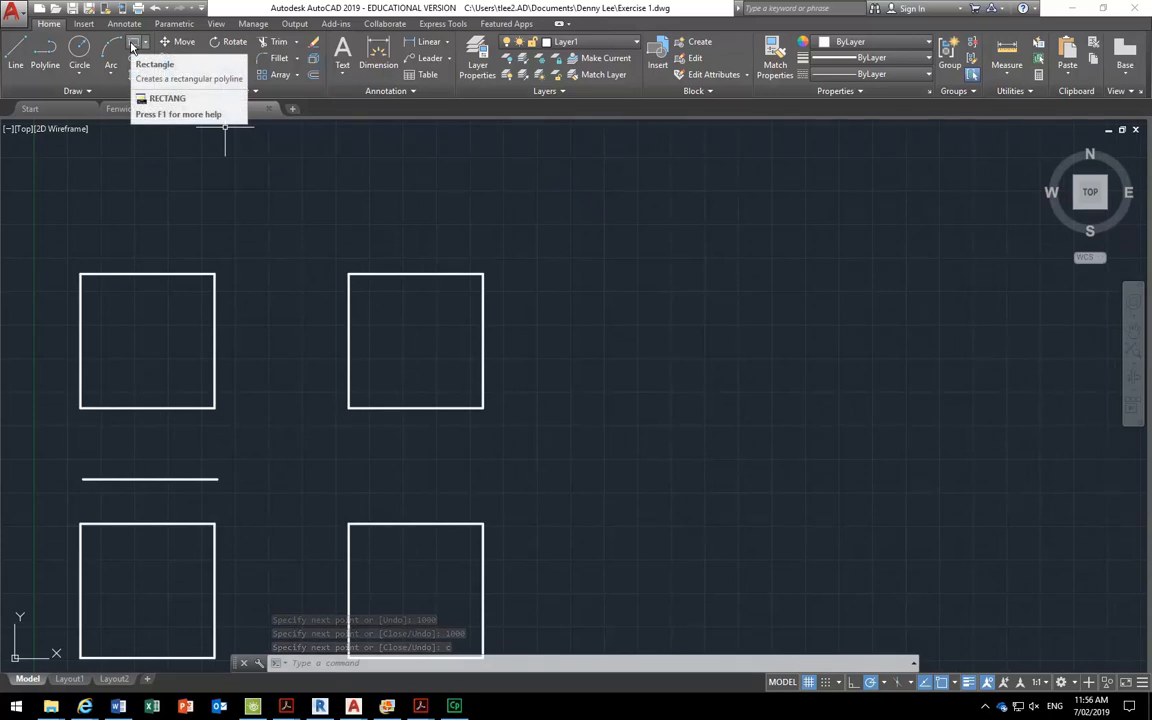
{"action": "left_click", "coordinate": [134, 46]}
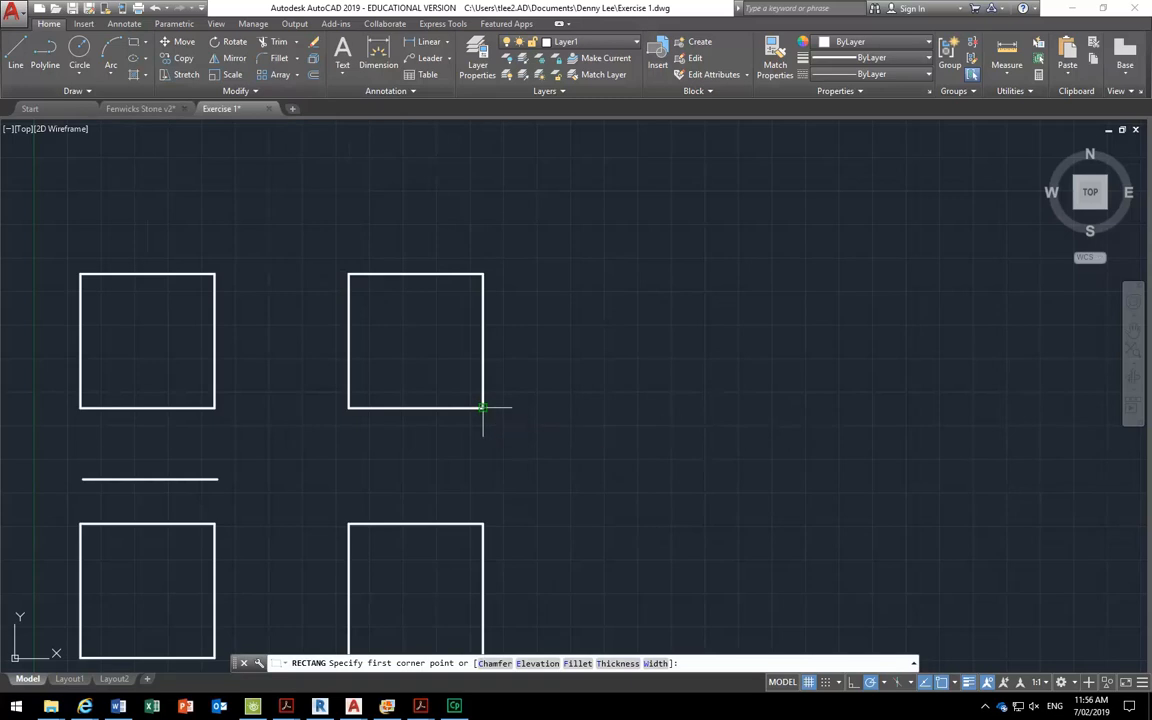
{"action": "type", "text": "100"}
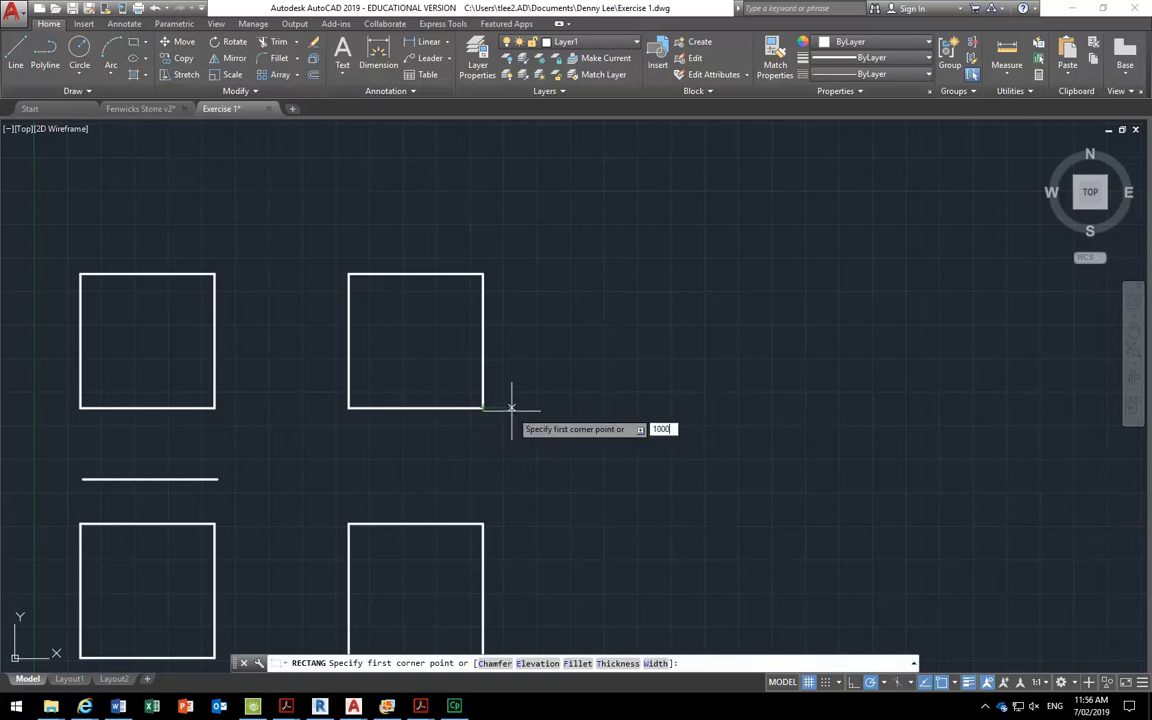
{"action": "type", "text": "0"}
{"action": "key", "text": "Return"}
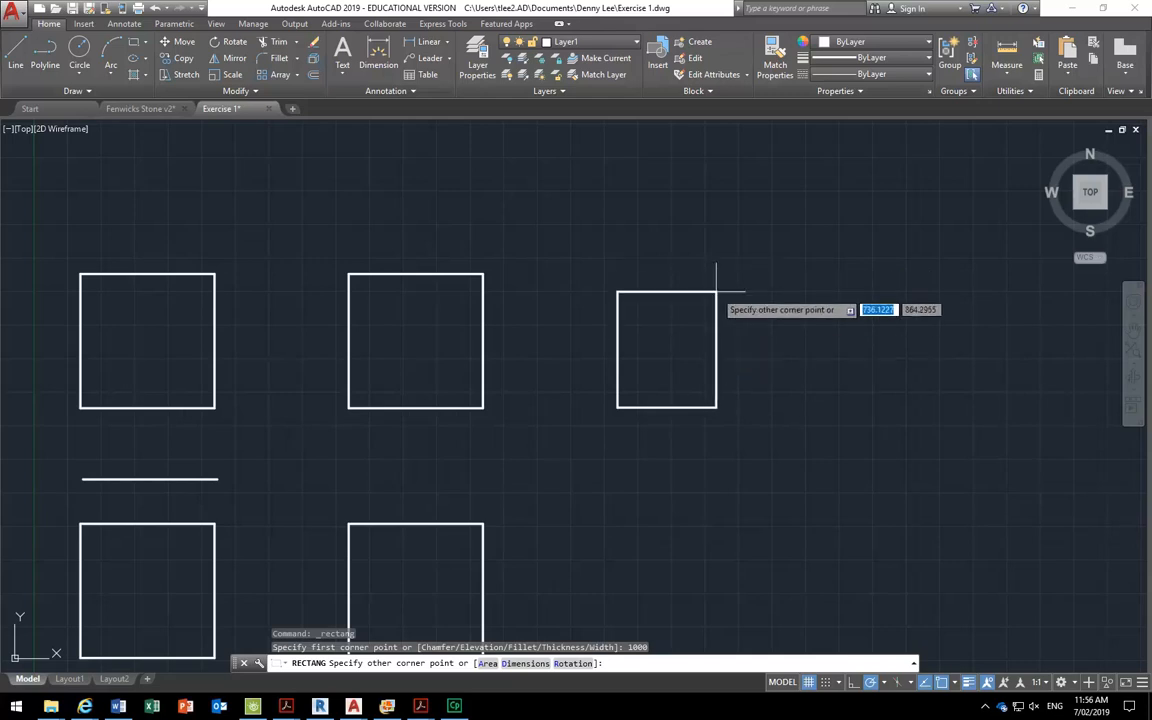
{"action": "type", "text": "1000"}
{"action": "key", "text": "Tab"}
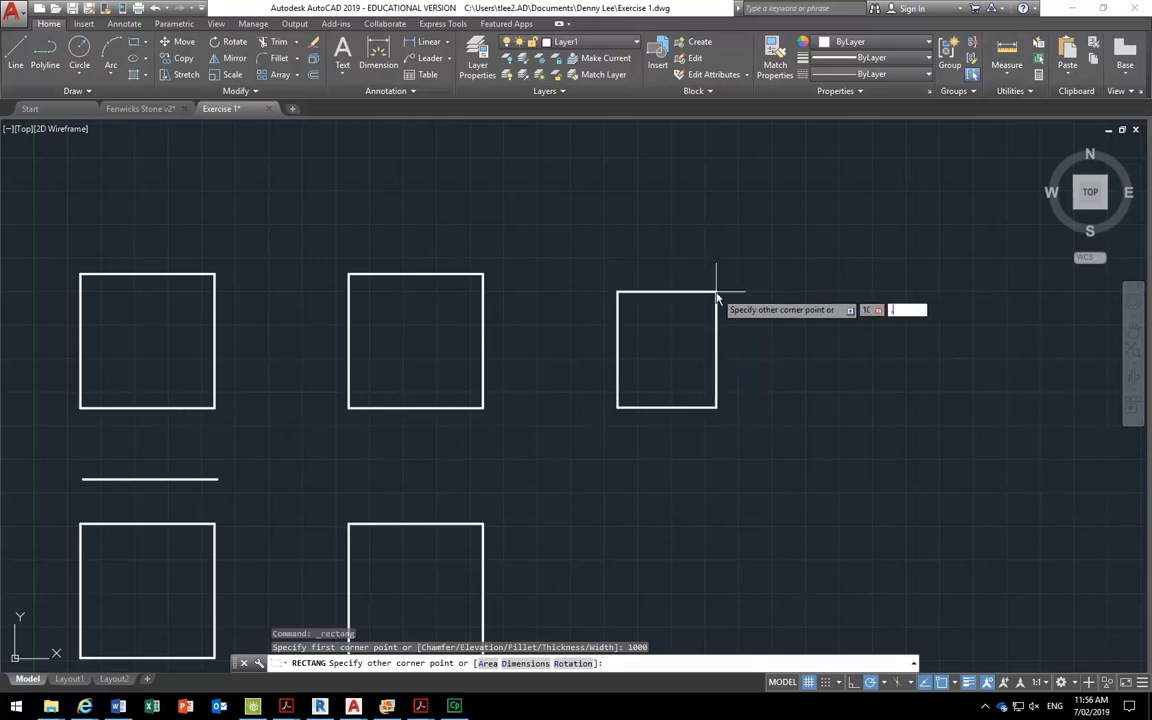
{"action": "key", "text": "BackSpace"}
{"action": "type", "text": "1000"}
{"action": "key", "text": "Return"}
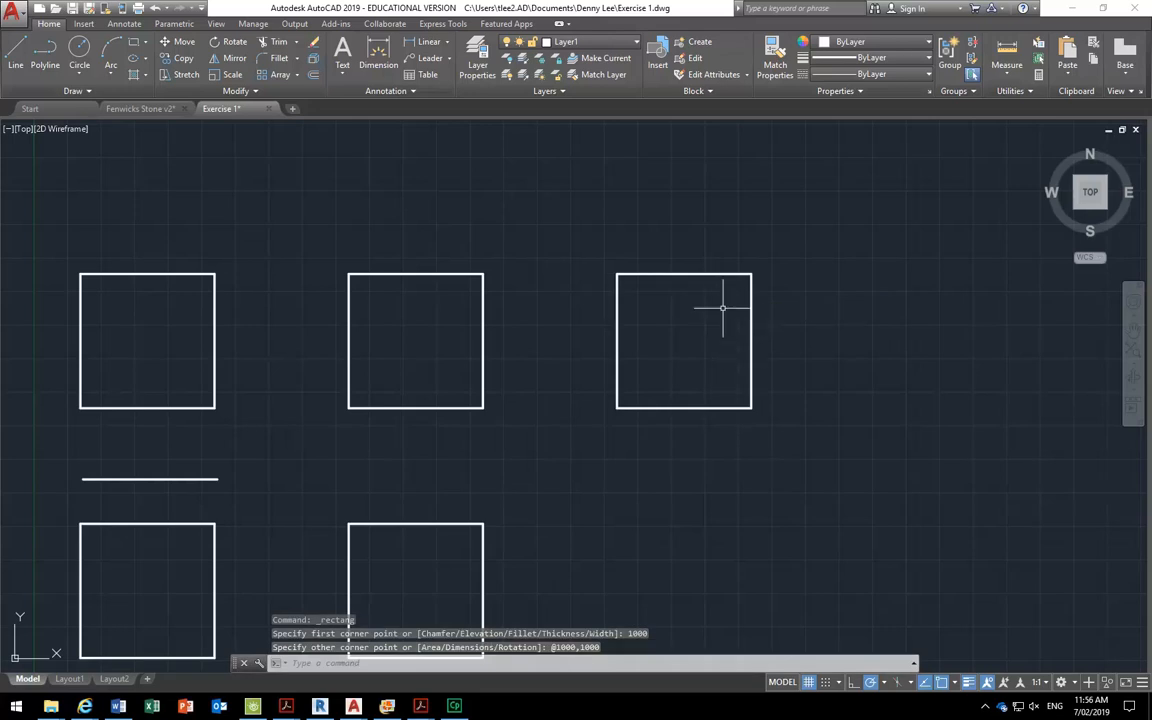
Select the new rectangle by its edge to check it as a single object, clear the selection and select it again.
{"action": "scroll", "coordinate": [723, 320], "scroll_direction": "up", "scroll_amount": 2}
{"action": "left_click", "coordinate": [689, 253]}
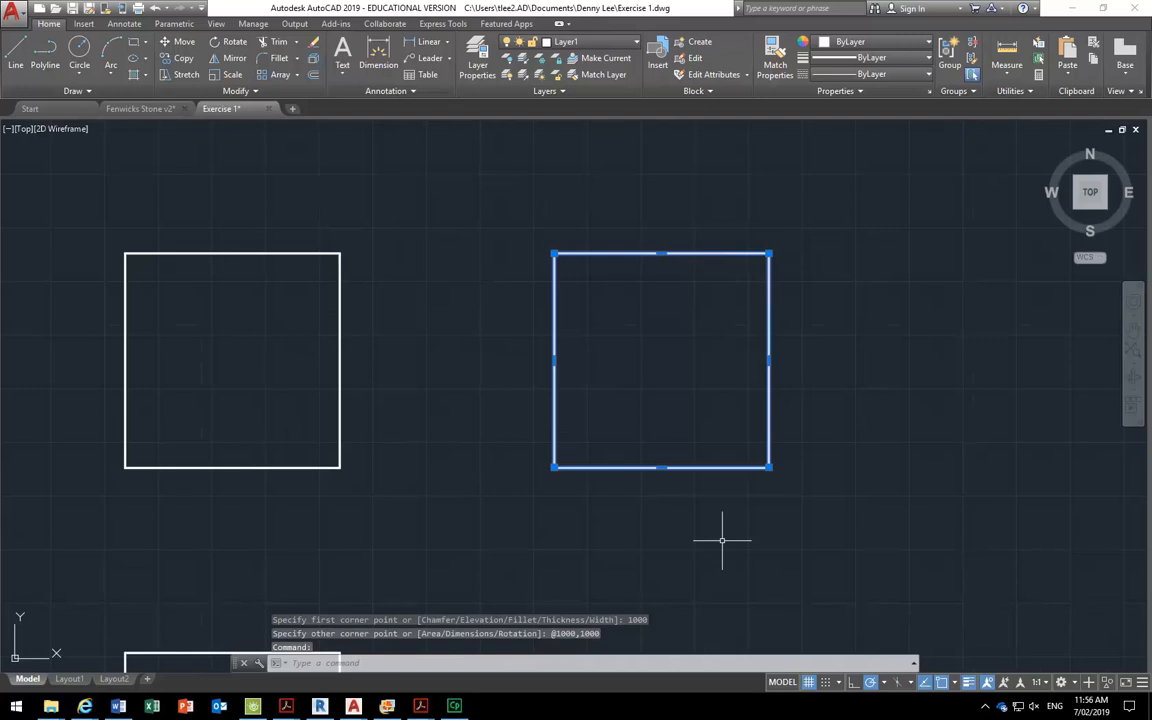
{"action": "scroll", "coordinate": [590, 365], "scroll_direction": "down", "scroll_amount": 5}
{"action": "scroll", "coordinate": [590, 510], "scroll_direction": "up", "scroll_amount": 2}
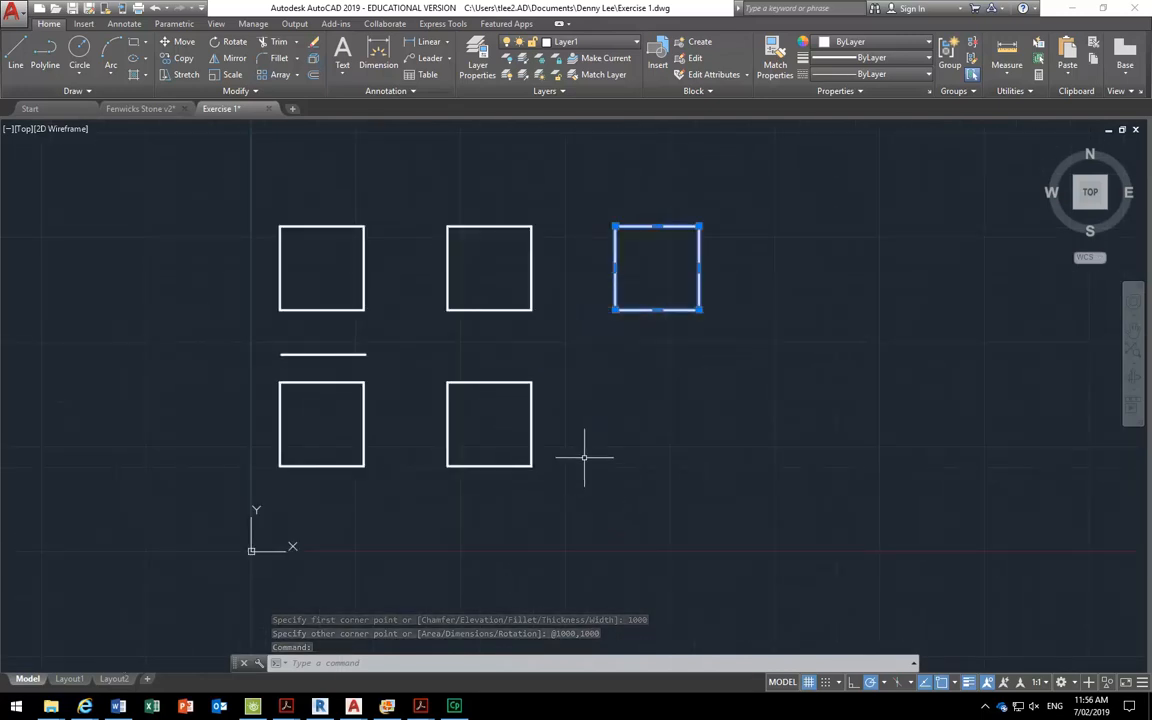
{"action": "key", "text": "Escape"}
{"action": "key", "text": "Escape"}
{"action": "key", "text": "Escape"}
{"action": "middle_click_drag", "start_coordinate": [589, 452], "coordinate": [563, 462]}
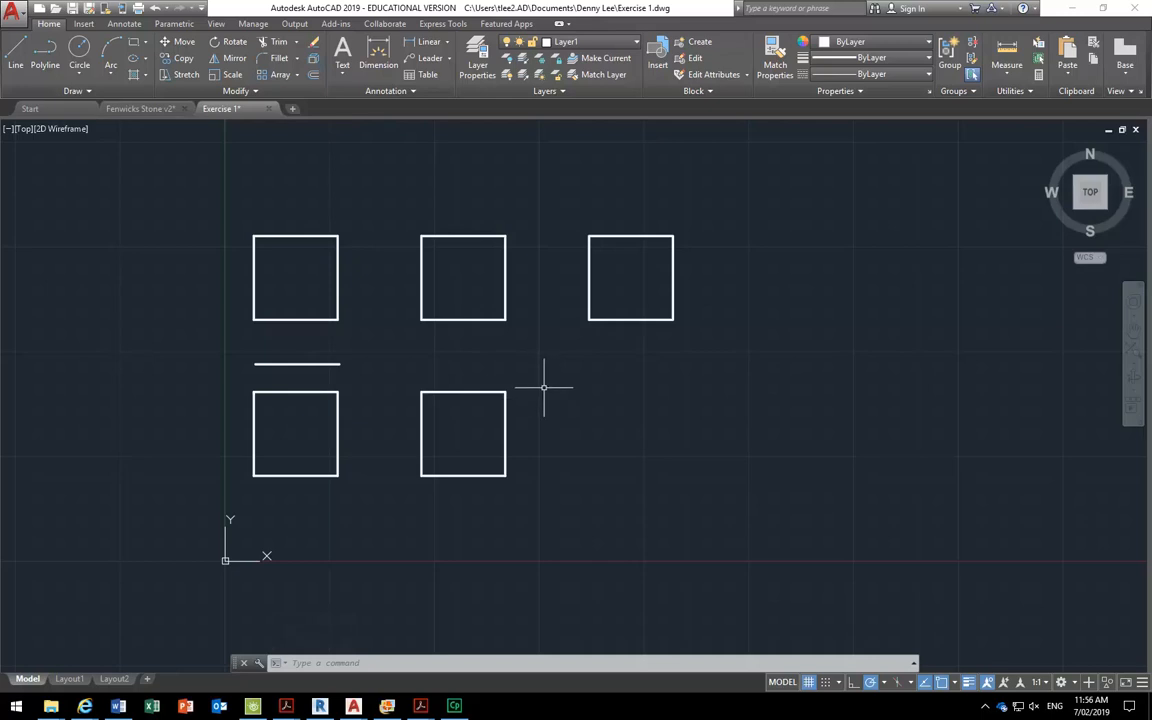
{"action": "left_click", "coordinate": [607, 278]}
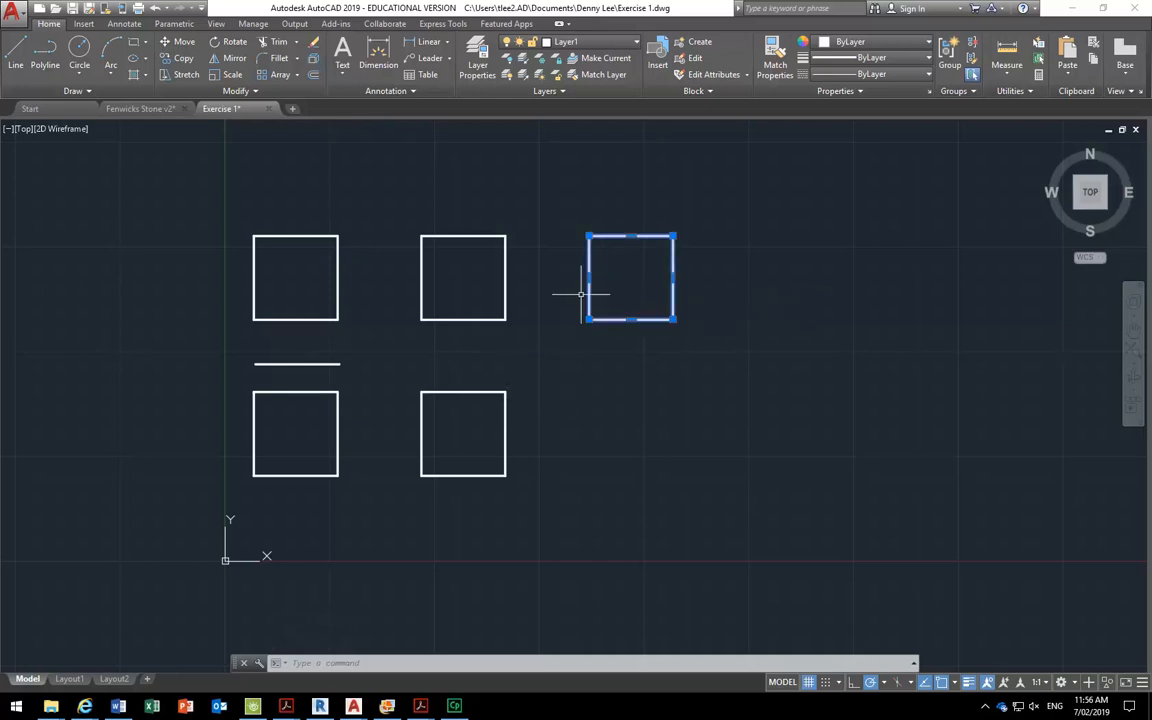
Explode the third upper square, drawn as a rectangle, into separate lines.
{"action": "left_click", "coordinate": [585, 312]}
{"action": "scroll", "coordinate": [609, 232], "scroll_direction": "up", "scroll_amount": 2}
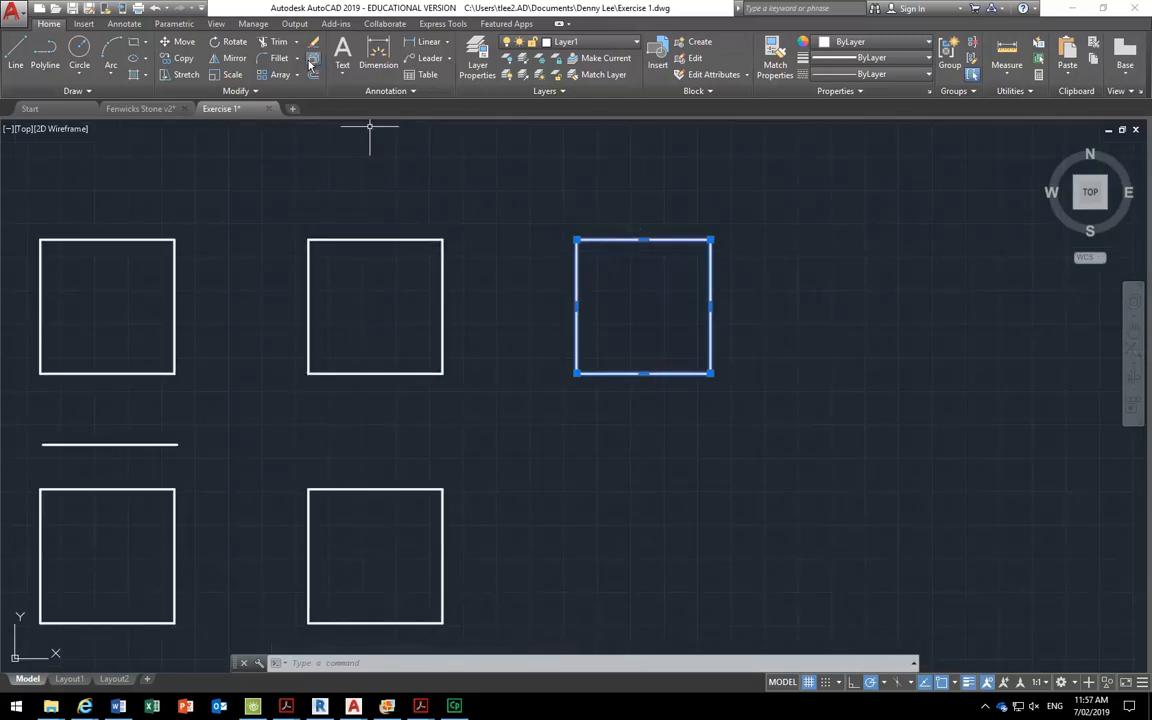
{"action": "key", "text": "Escape"}
{"action": "key", "text": "Escape"}
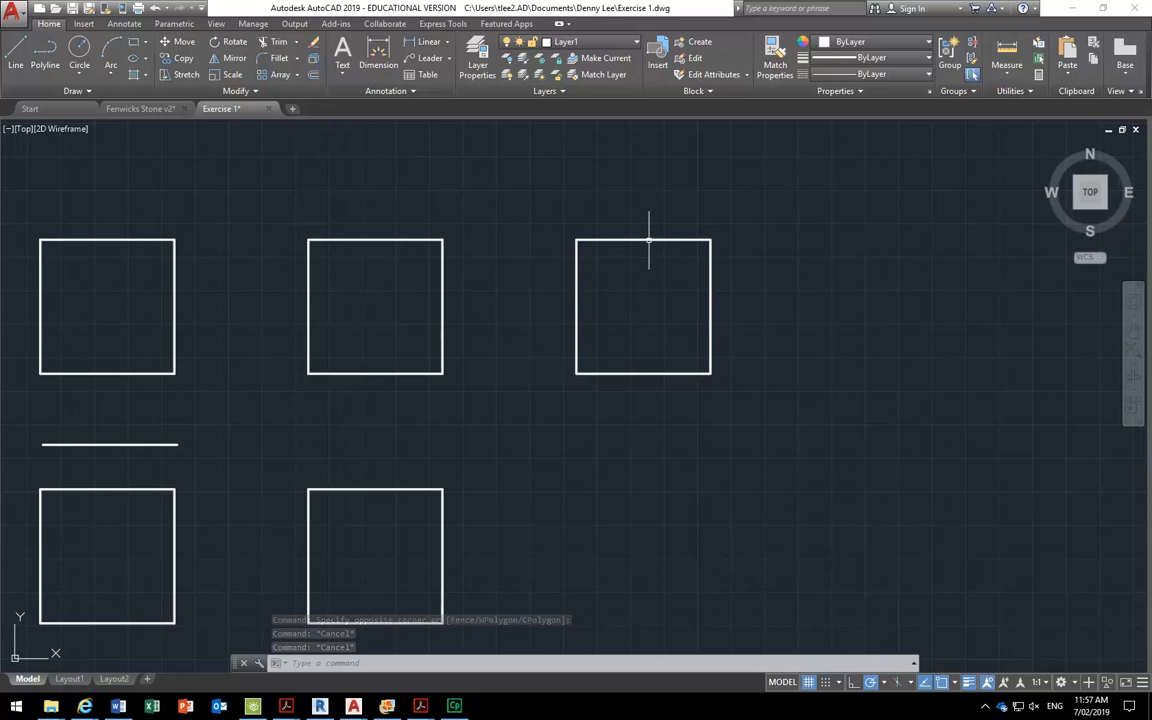
{"action": "left_click", "coordinate": [666, 372]}
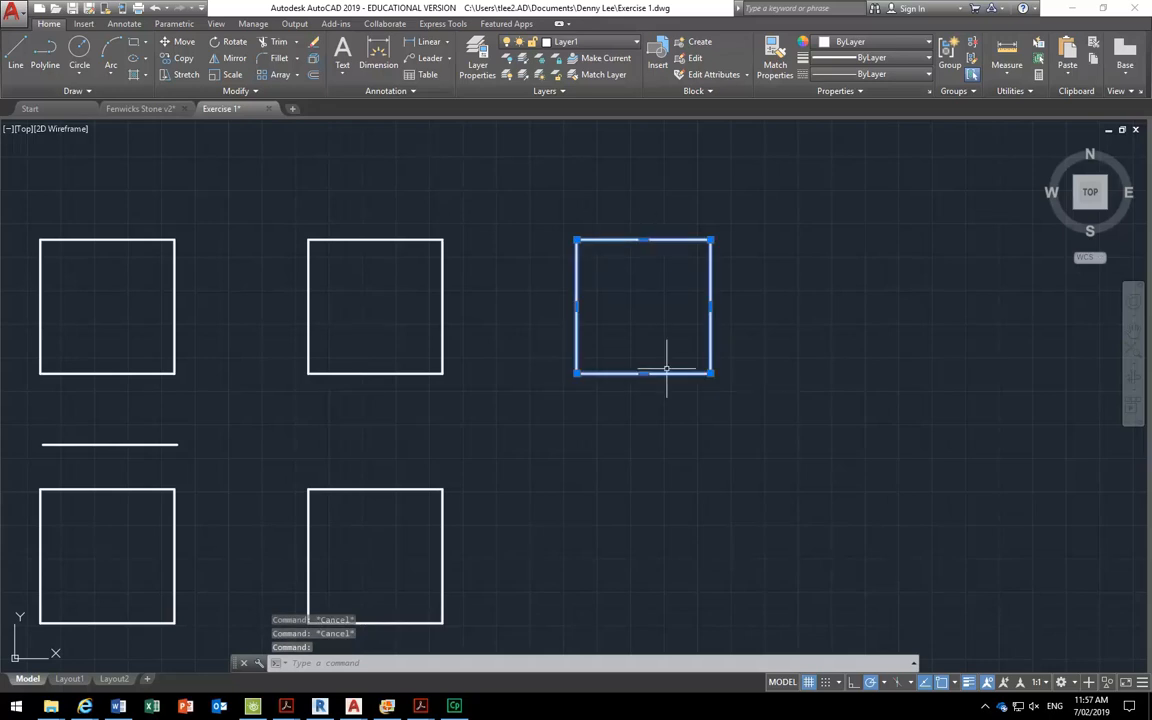
{"action": "left_click", "coordinate": [313, 61]}
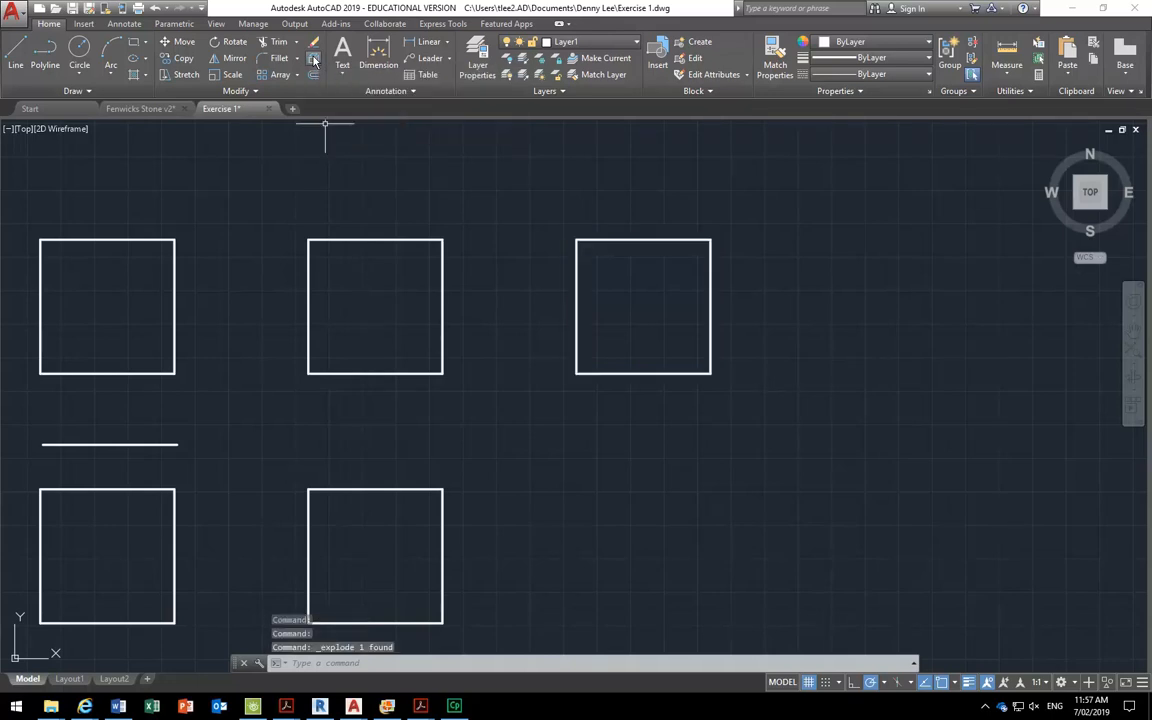
Select only the exploded square's left side to check it as a separate line, and clear the selection.
{"action": "left_click", "coordinate": [617, 290]}
{"action": "left_click", "coordinate": [561, 300]}
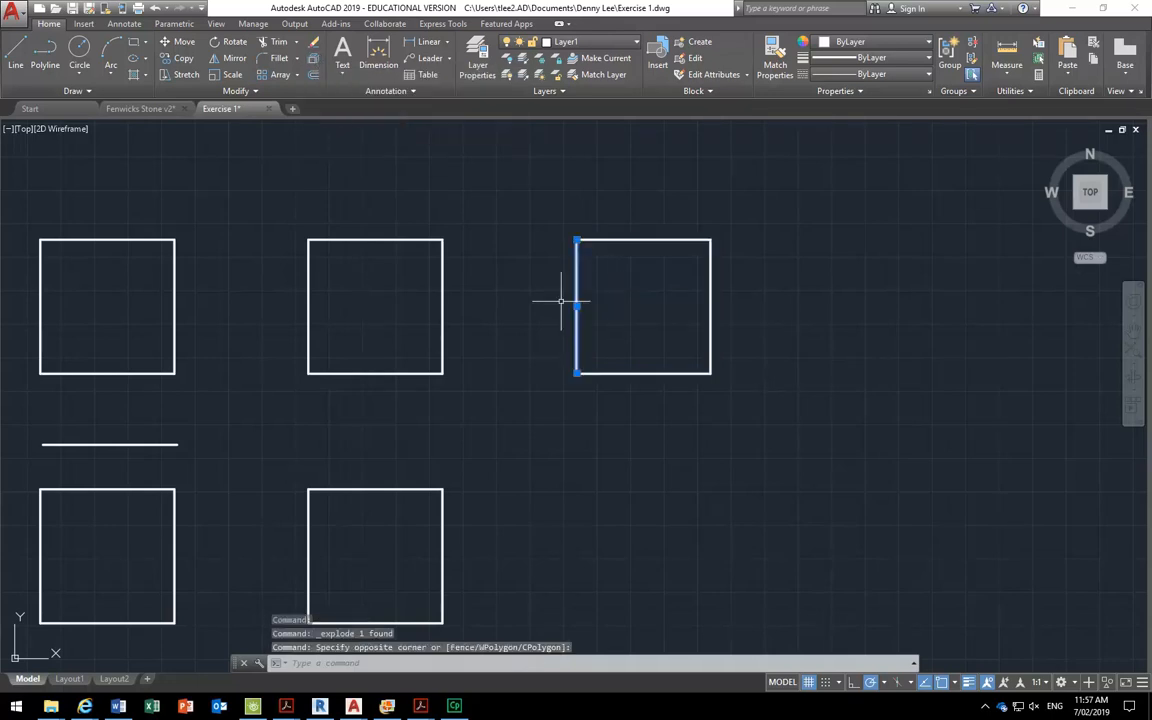
{"action": "key", "text": "Escape"}
{"action": "key", "text": "Escape"}
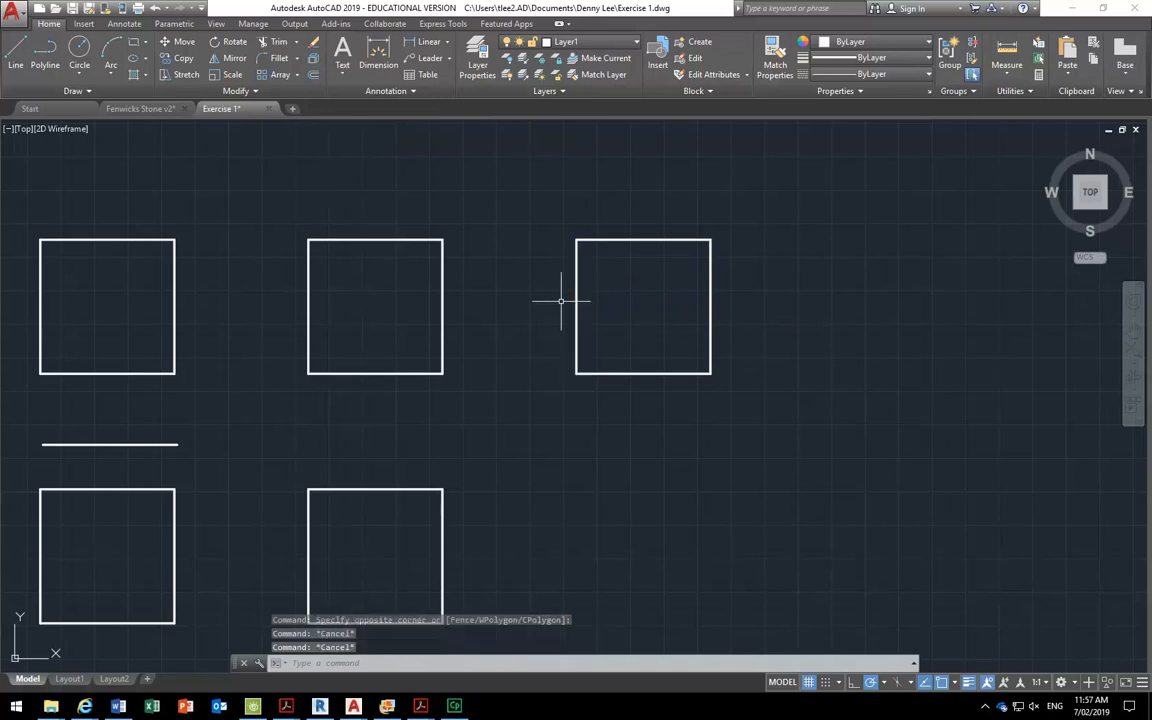
Erase the exploded square's left side and undo the erasure.
{"action": "left_click", "coordinate": [603, 297]}
{"action": "left_click", "coordinate": [519, 321]}
{"action": "key", "text": "Delete"}
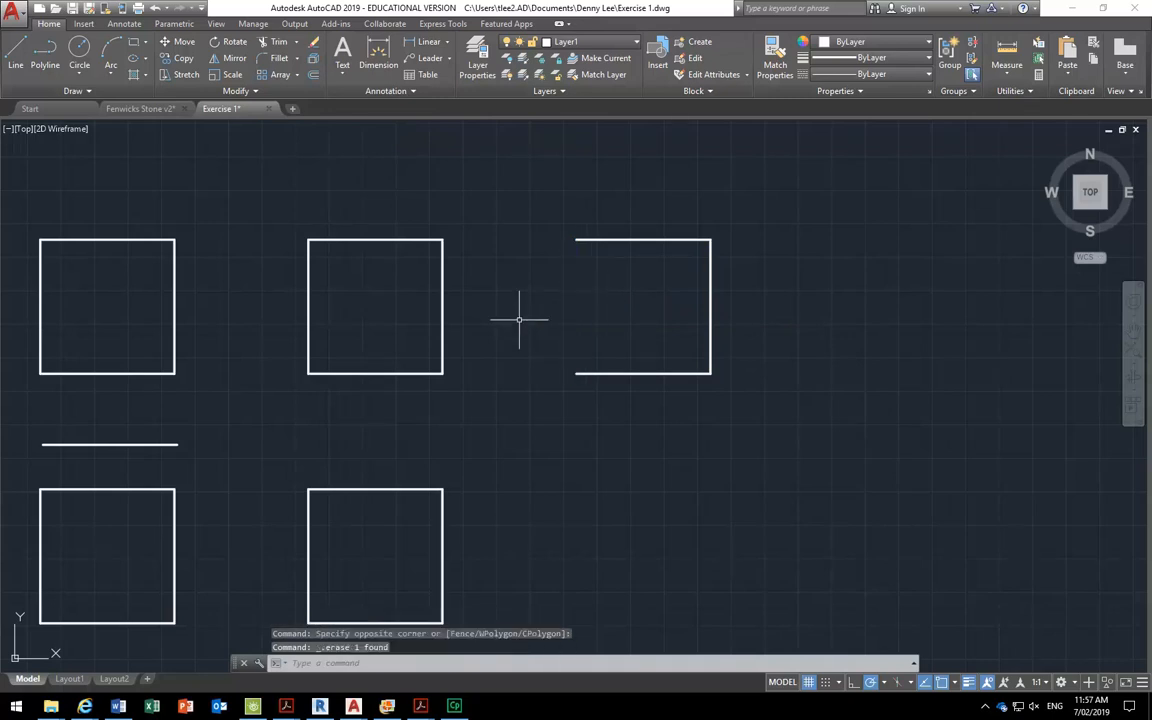
{"action": "key", "text": "ctrl+z"}
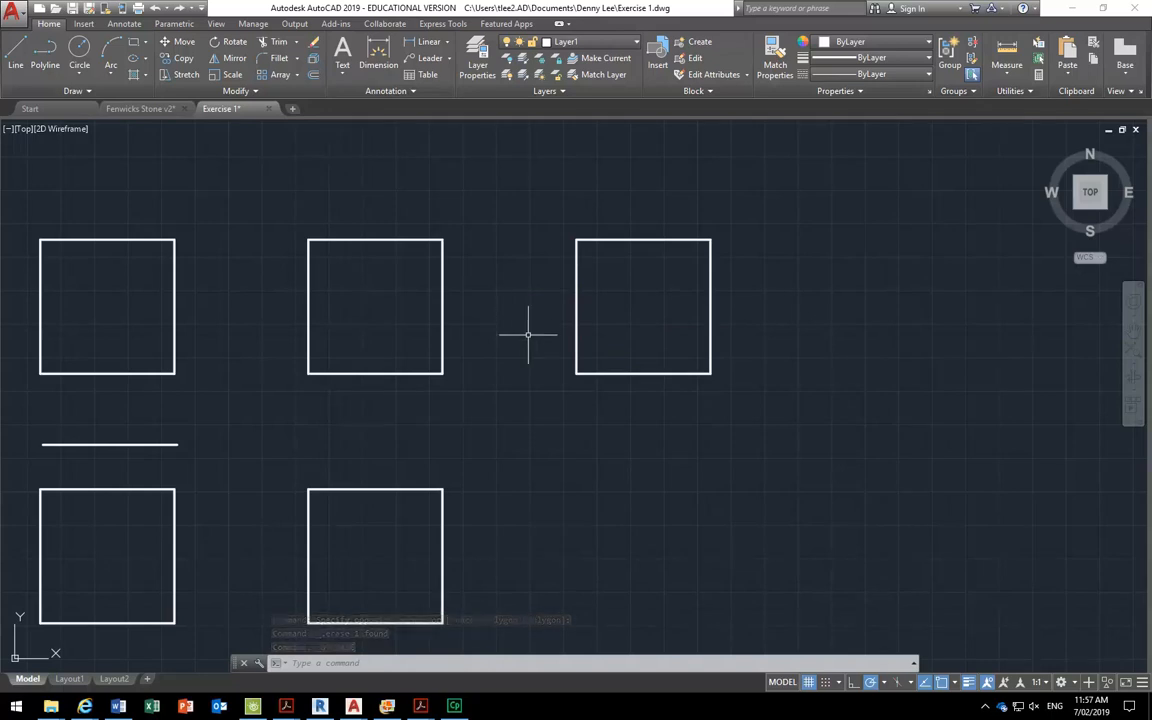
Switch to Portfolio Exercise 1-6.pdf in Acrobat to look over the Exercise 1 shapes, and return to AutoCAD.
{"action": "scroll", "coordinate": [528, 335], "scroll_direction": "down", "scroll_amount": 5}
{"action": "scroll", "coordinate": [532, 337], "scroll_direction": "up", "scroll_amount": 5}
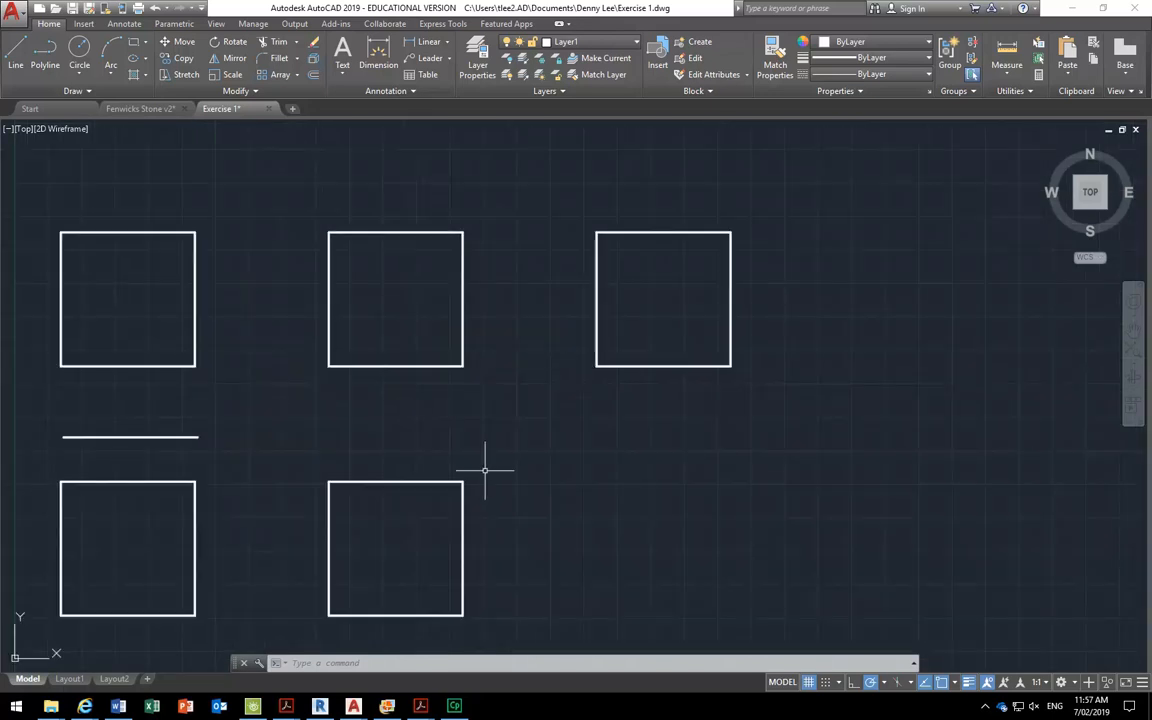
{"action": "mouse_move", "coordinate": [413, 702]}
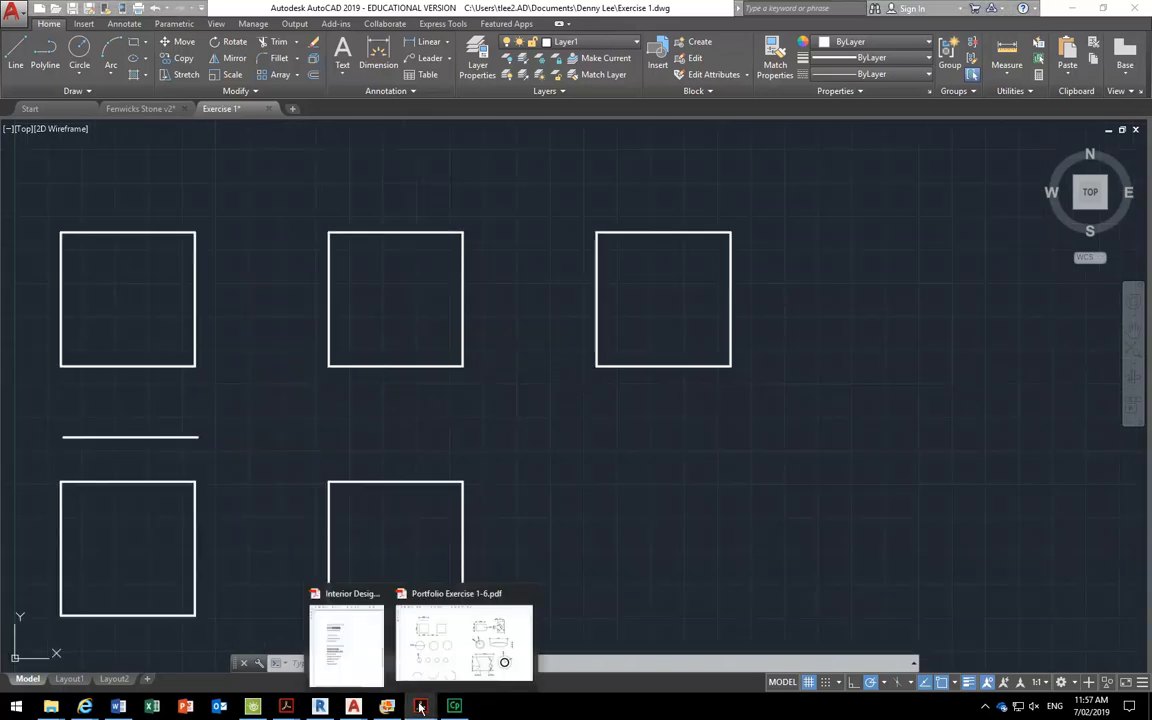
{"action": "left_click", "coordinate": [452, 610]}
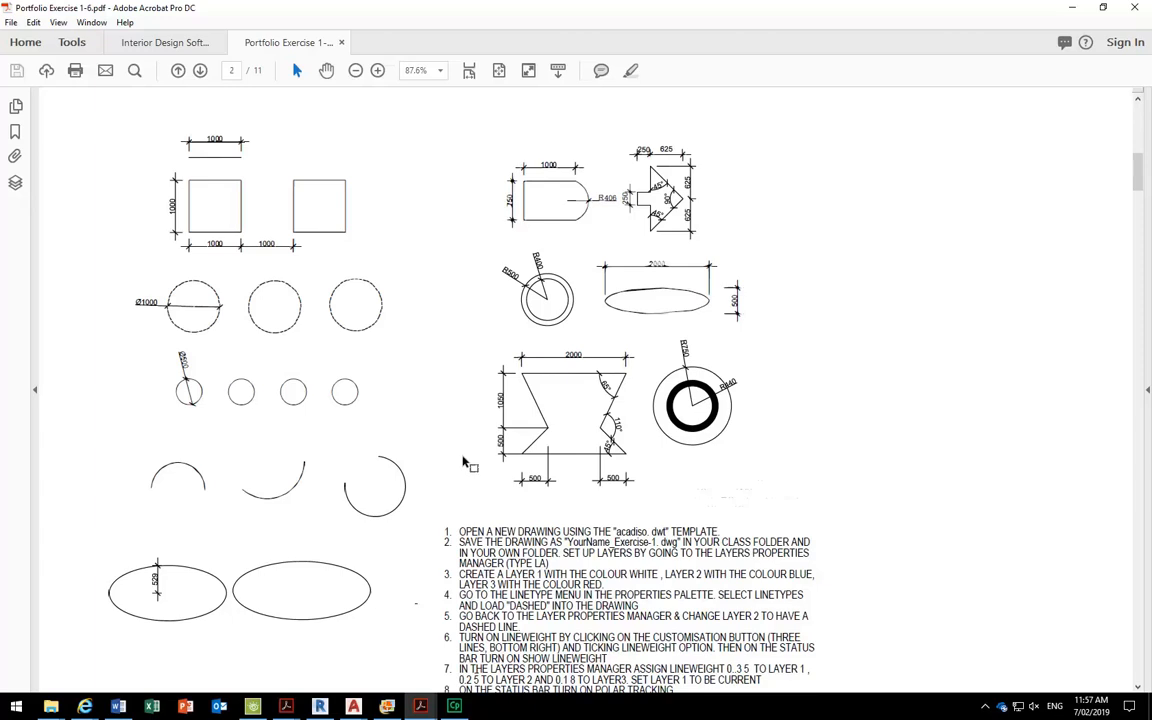
{"action": "left_click", "coordinate": [1072, 8]}
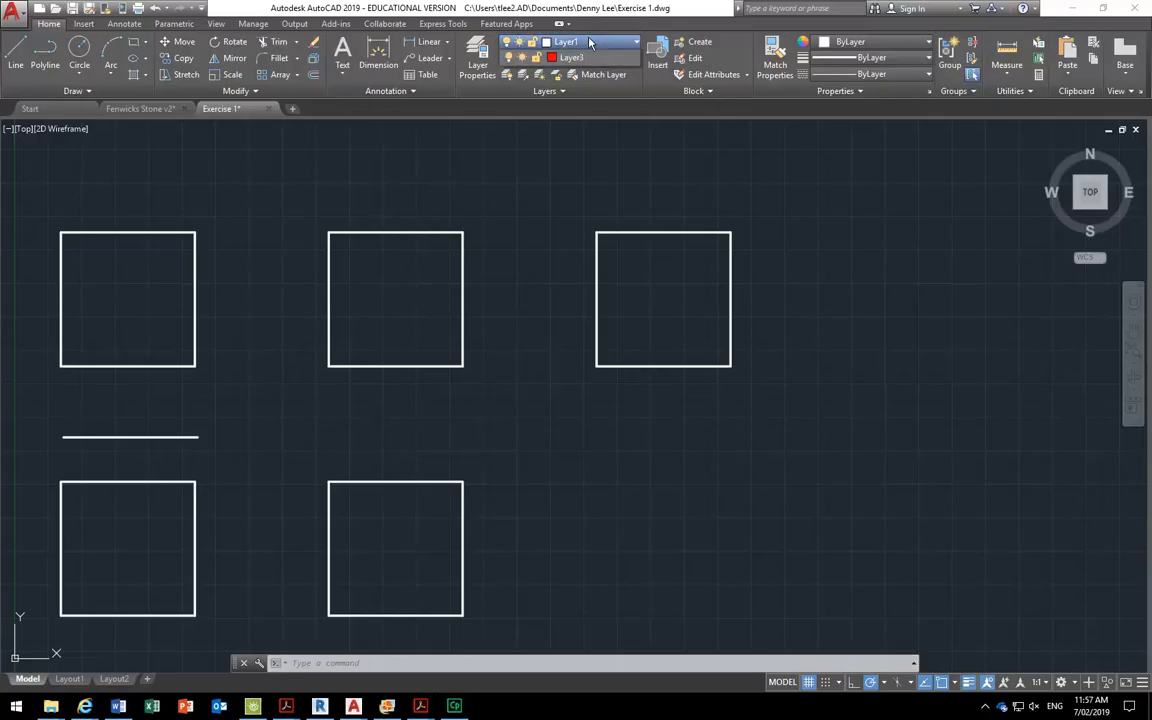
Make Layer2 the current layer.
{"action": "left_click", "coordinate": [575, 42]}
{"action": "left_click", "coordinate": [583, 92]}
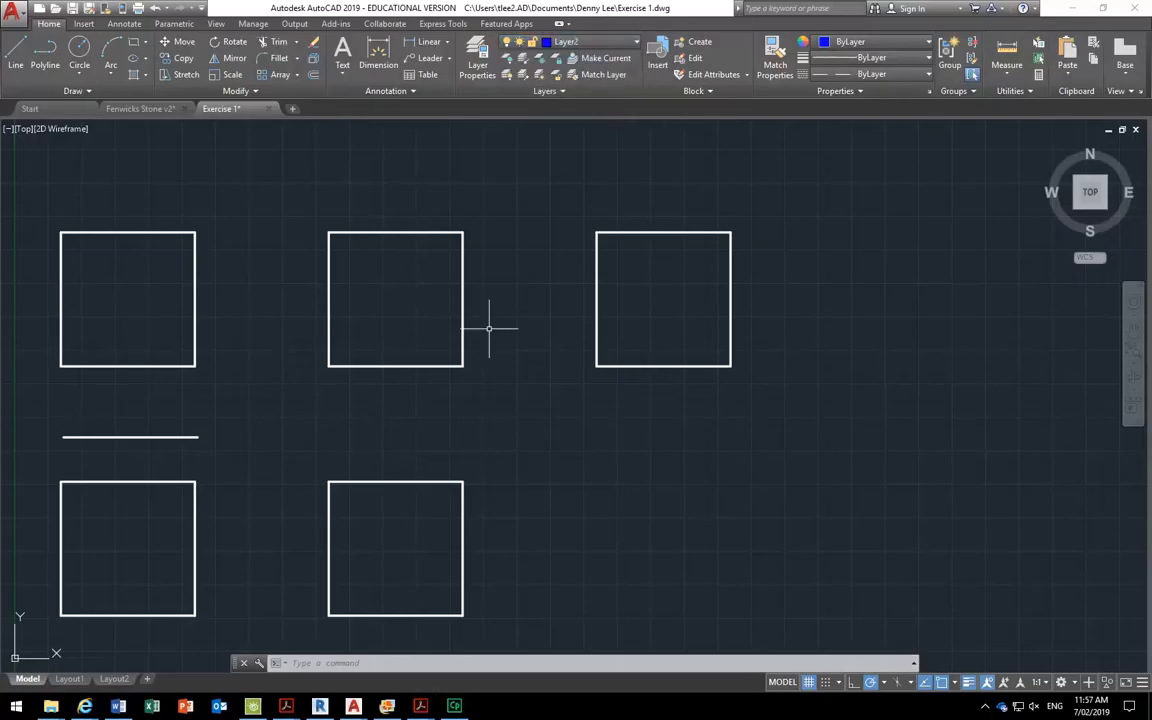
{"action": "scroll", "coordinate": [330, 321], "scroll_direction": "down", "scroll_amount": 4}
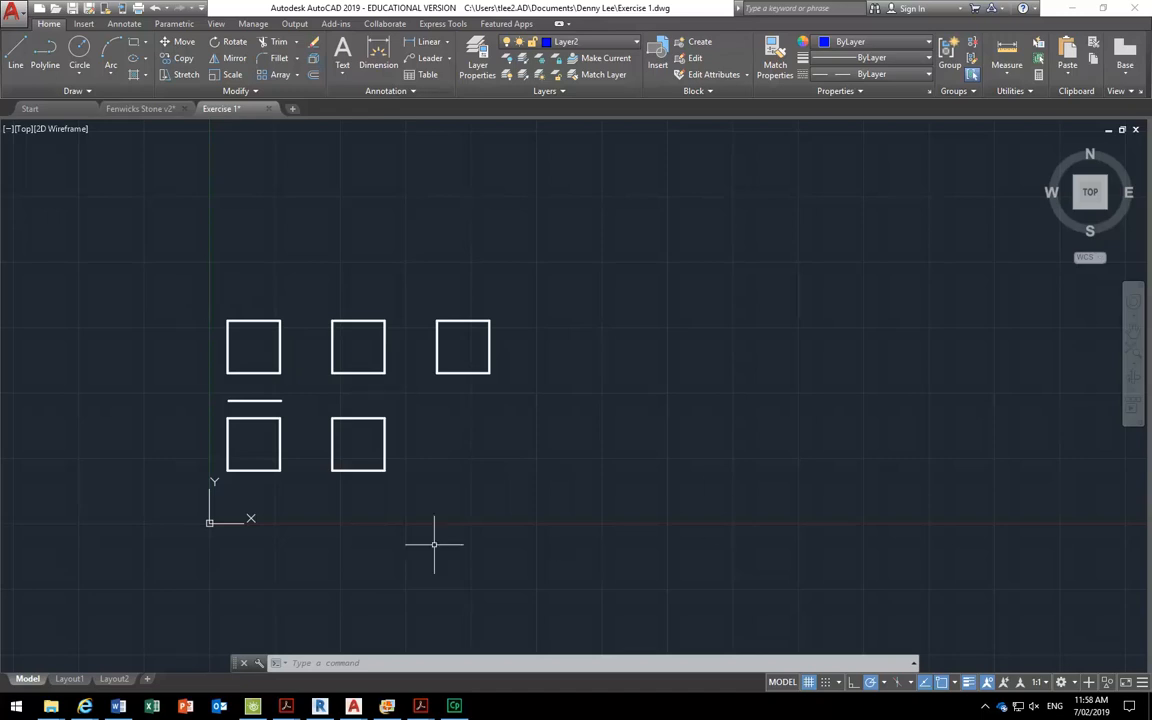
{"action": "key", "text": "Escape"}
{"action": "key", "text": "Escape"}
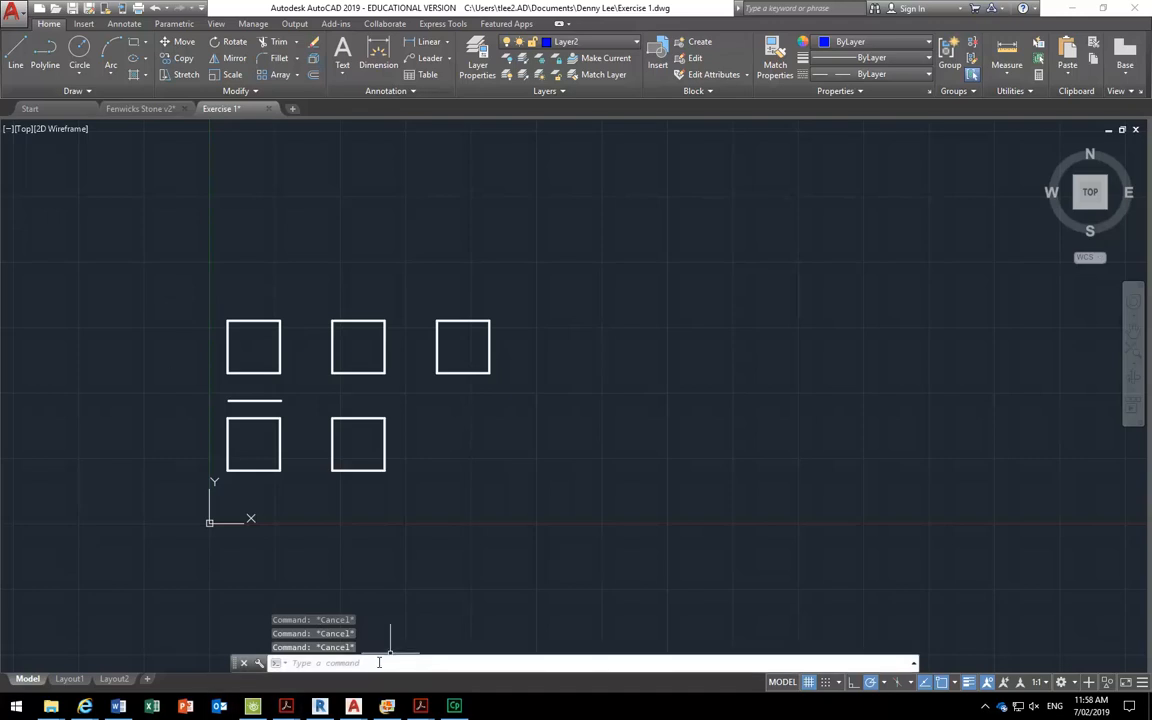
Select all five squares and the single line and move them together upward, well clear of the X axis.
{"action": "left_click", "coordinate": [159, 250]}
{"action": "left_click", "coordinate": [688, 521]}
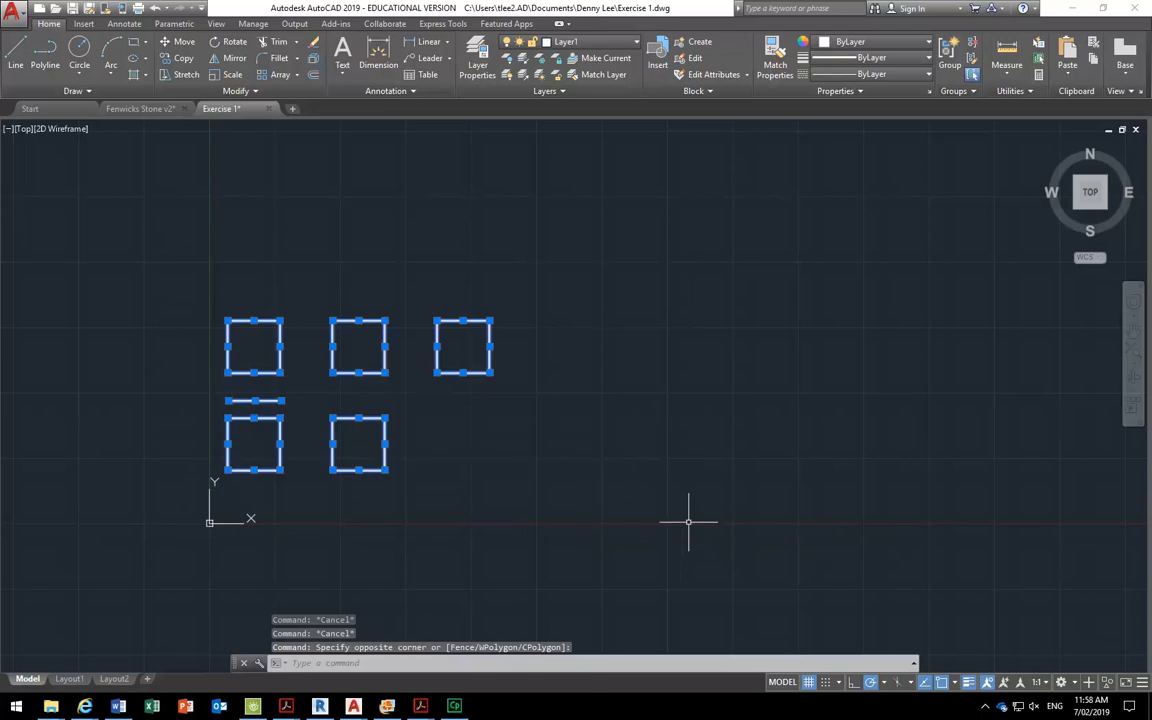
{"action": "middle_click_drag", "start_coordinate": [437, 373], "coordinate": [447, 421]}
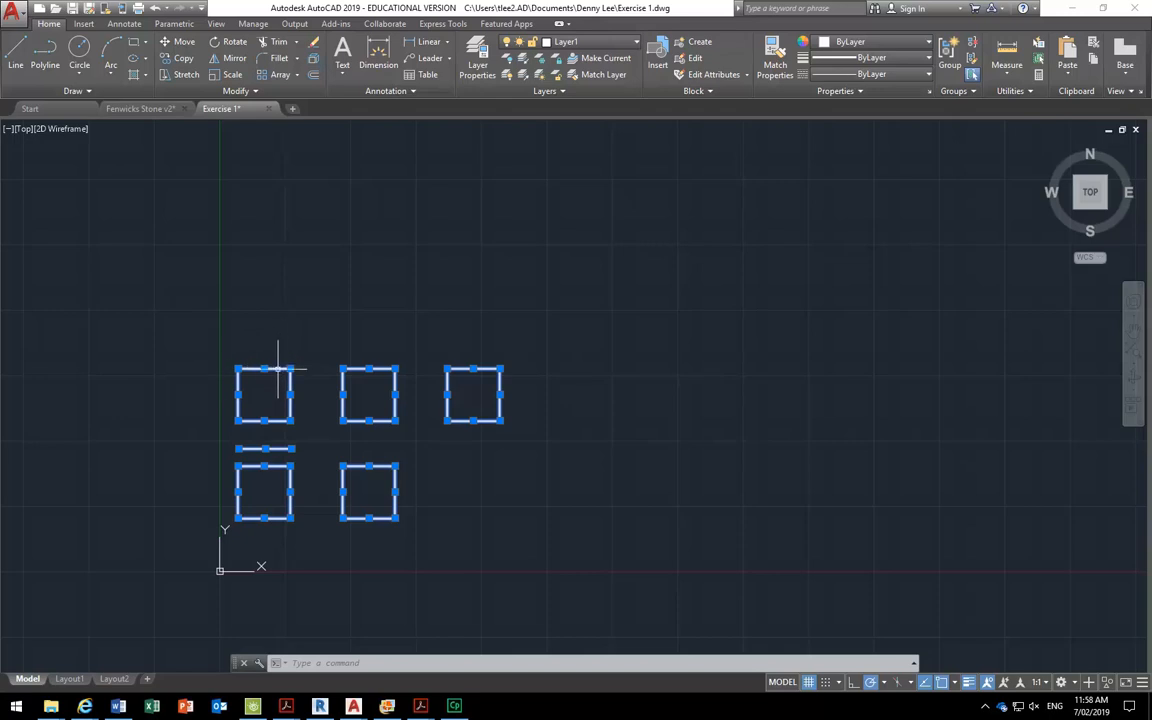
{"action": "left_click_drag", "start_coordinate": [278, 369], "coordinate": [278, 160]}
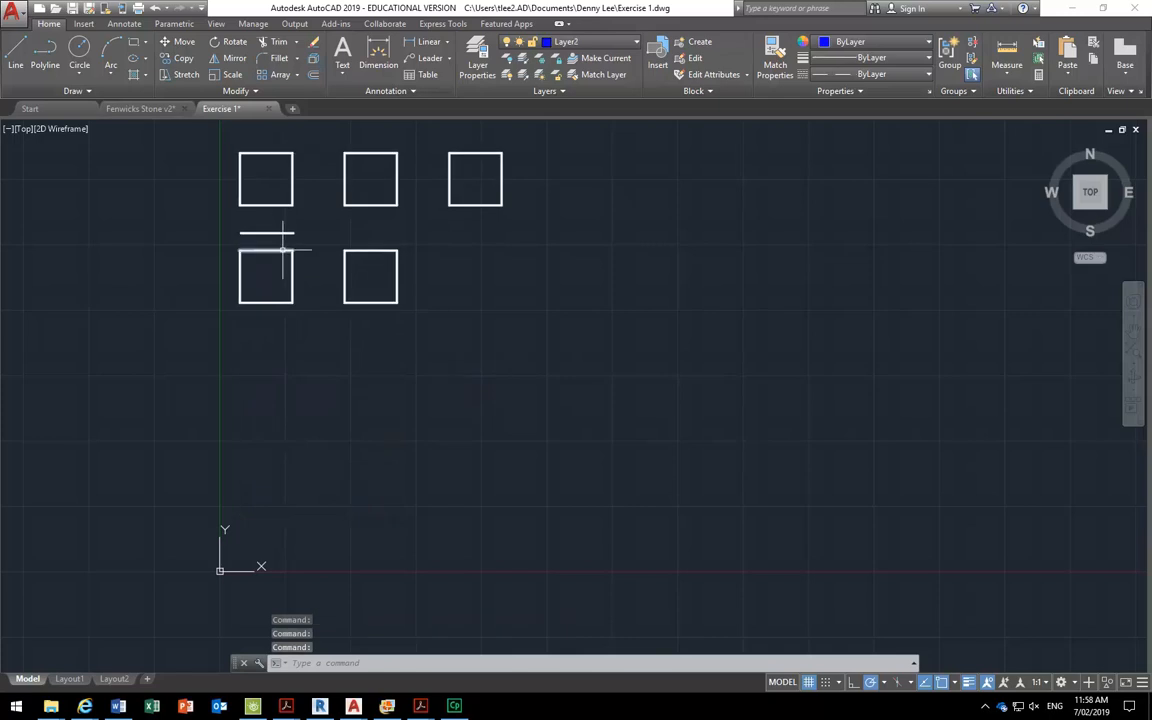
Reselect all the squares and the line and shift them slightly further up for more drawing space below.
{"action": "middle_click_drag", "start_coordinate": [280, 244], "coordinate": [276, 374]}
{"action": "left_click", "coordinate": [112, 186]}
{"action": "left_click", "coordinate": [563, 446]}
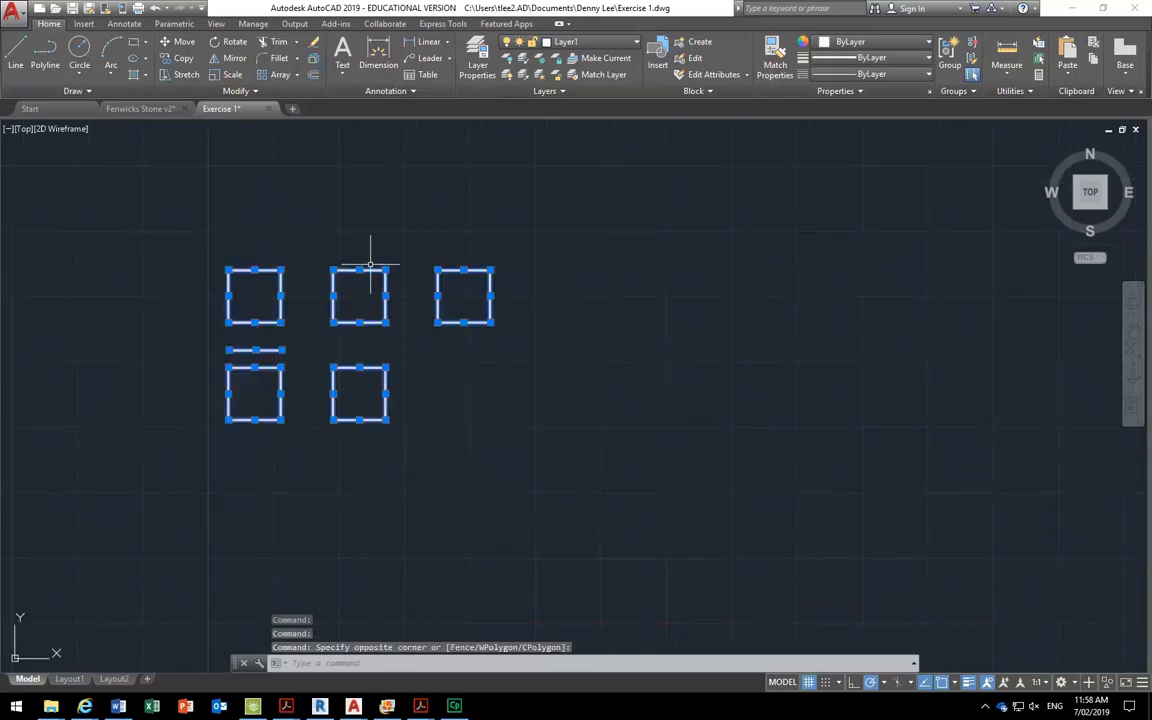
{"action": "scroll", "coordinate": [372, 272], "scroll_direction": "up", "scroll_amount": 5}
{"action": "key", "text": "Escape"}
{"action": "scroll", "coordinate": [368, 200], "scroll_direction": "down", "scroll_amount": 3}
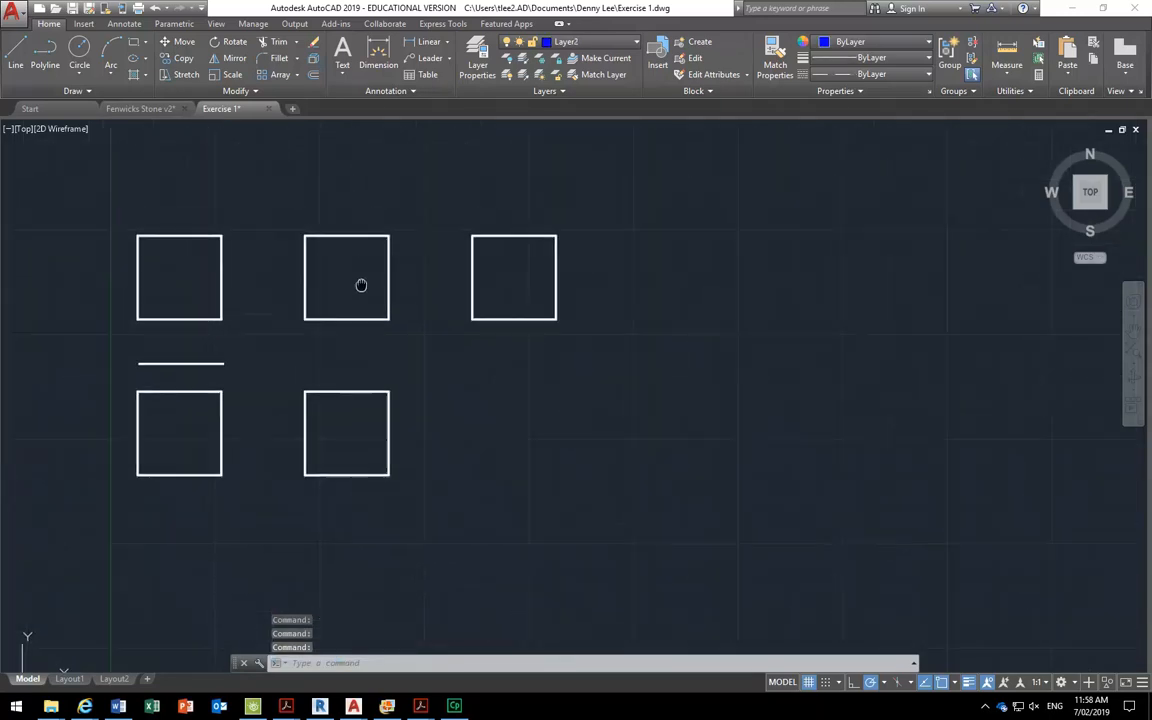
{"action": "scroll", "coordinate": [235, 295], "scroll_direction": "down", "scroll_amount": 5}
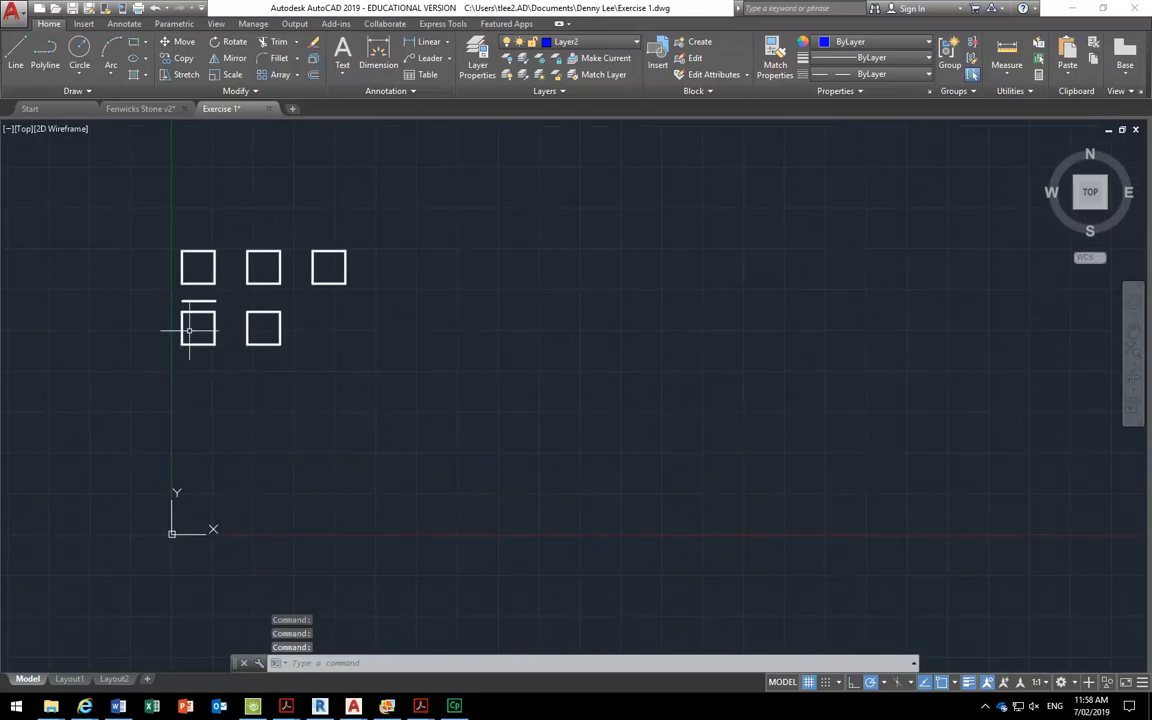
{"action": "scroll", "coordinate": [157, 308], "scroll_direction": "up", "scroll_amount": 2}
{"action": "scroll", "coordinate": [157, 308], "scroll_direction": "up", "scroll_amount": 2}
{"action": "middle_click_drag", "start_coordinate": [121, 278], "coordinate": [129, 252]}
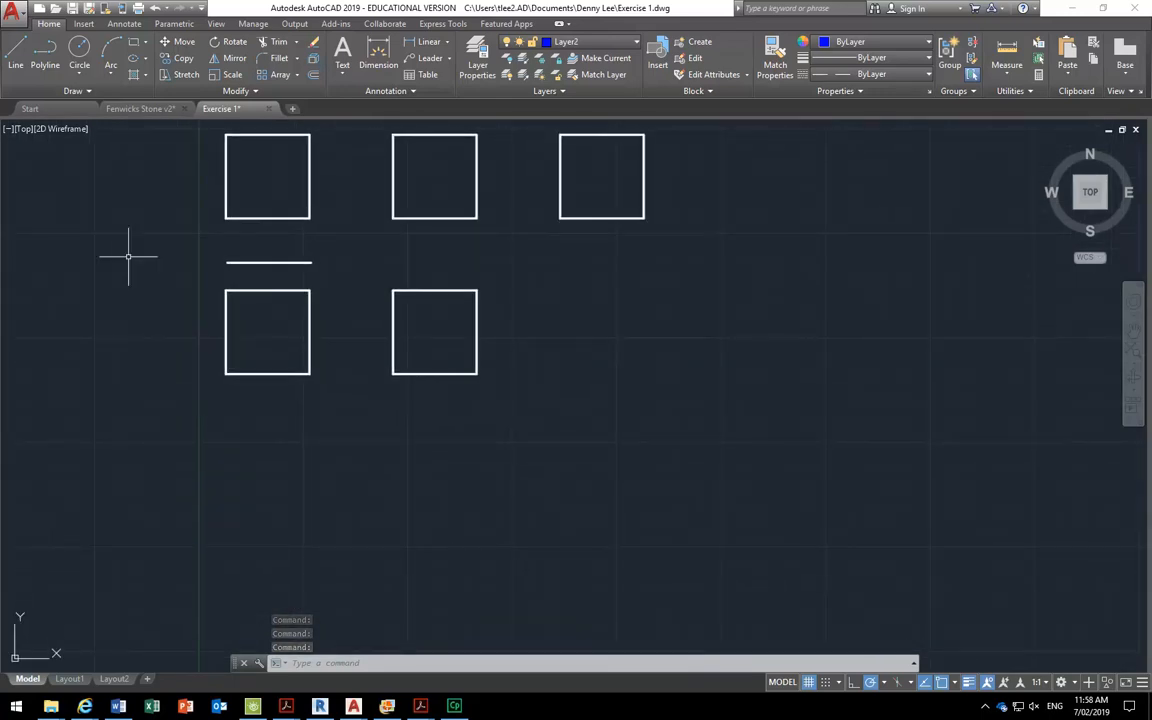
Switch to Portfolio Exercise 1-6.pdf in Acrobat and find the numbered Exercise 1 instructions, enlarged to 125%.
{"action": "left_click", "coordinate": [76, 75]}
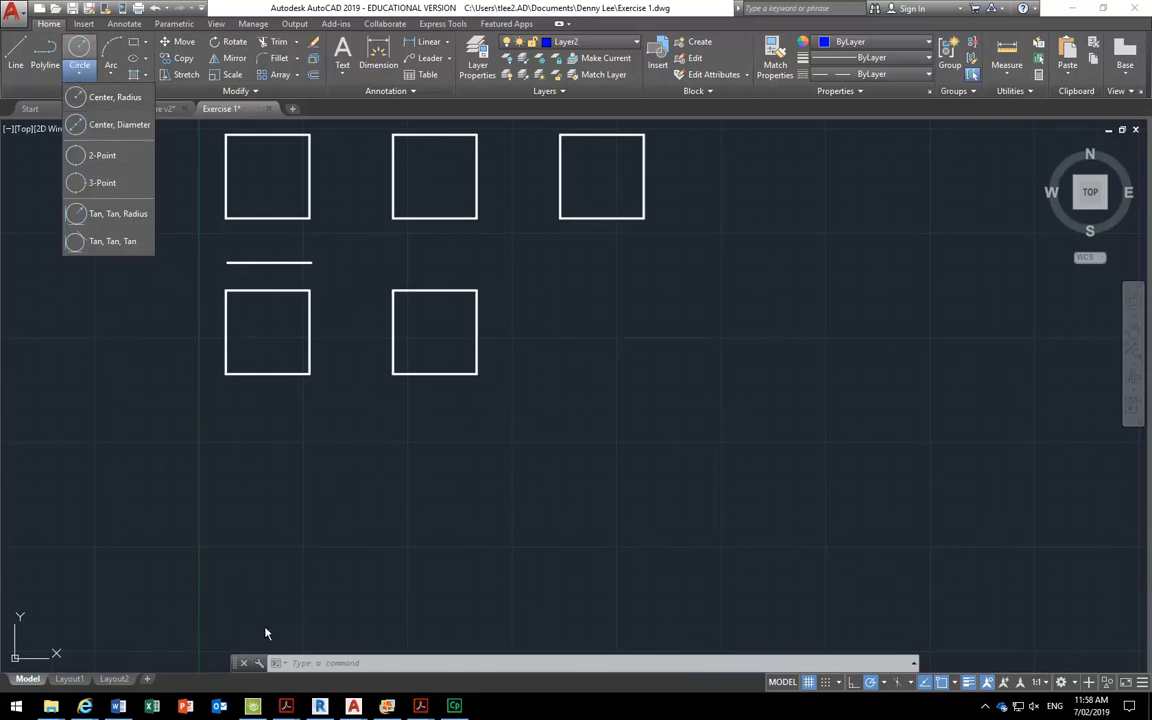
{"action": "mouse_move", "coordinate": [420, 700]}
{"action": "left_click", "coordinate": [437, 632]}
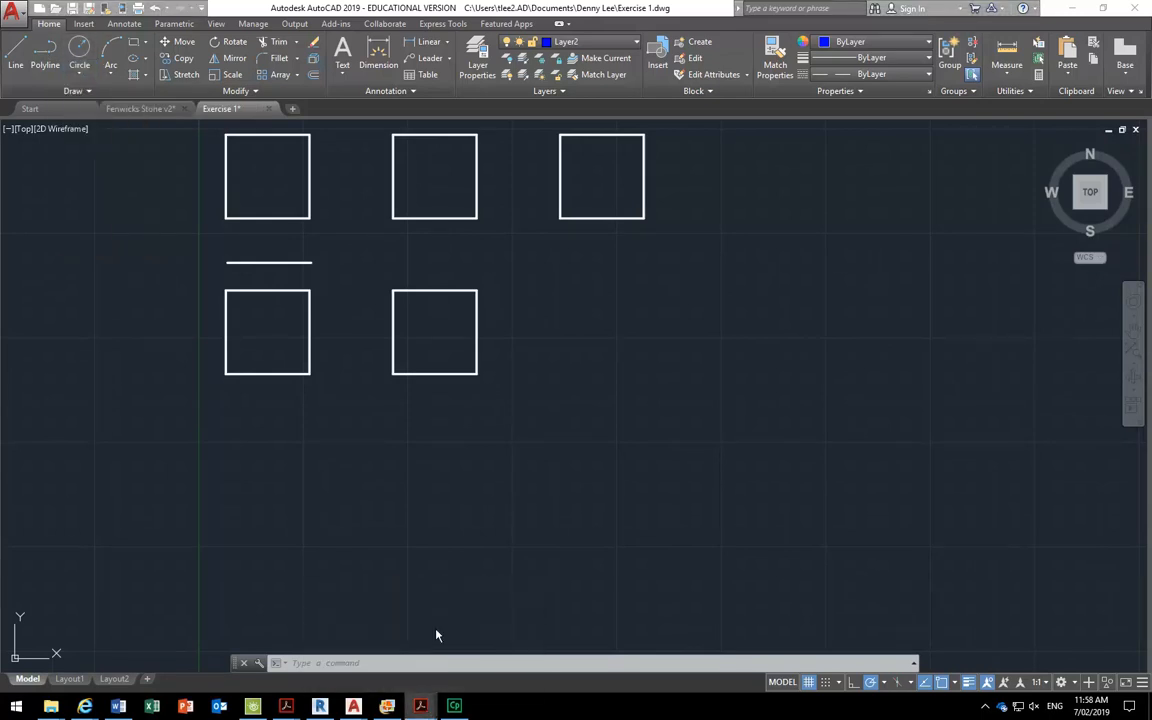
{"action": "scroll", "coordinate": [552, 450], "scroll_direction": "down", "scroll_amount": 5}
{"action": "scroll", "coordinate": [563, 487], "scroll_direction": "up", "scroll_amount": 1}
{"action": "scroll", "coordinate": [571, 492], "scroll_direction": "up", "scroll_amount": 2, "text": "ctrl"}
{"action": "scroll", "coordinate": [577, 504], "scroll_direction": "down", "scroll_amount": 2}
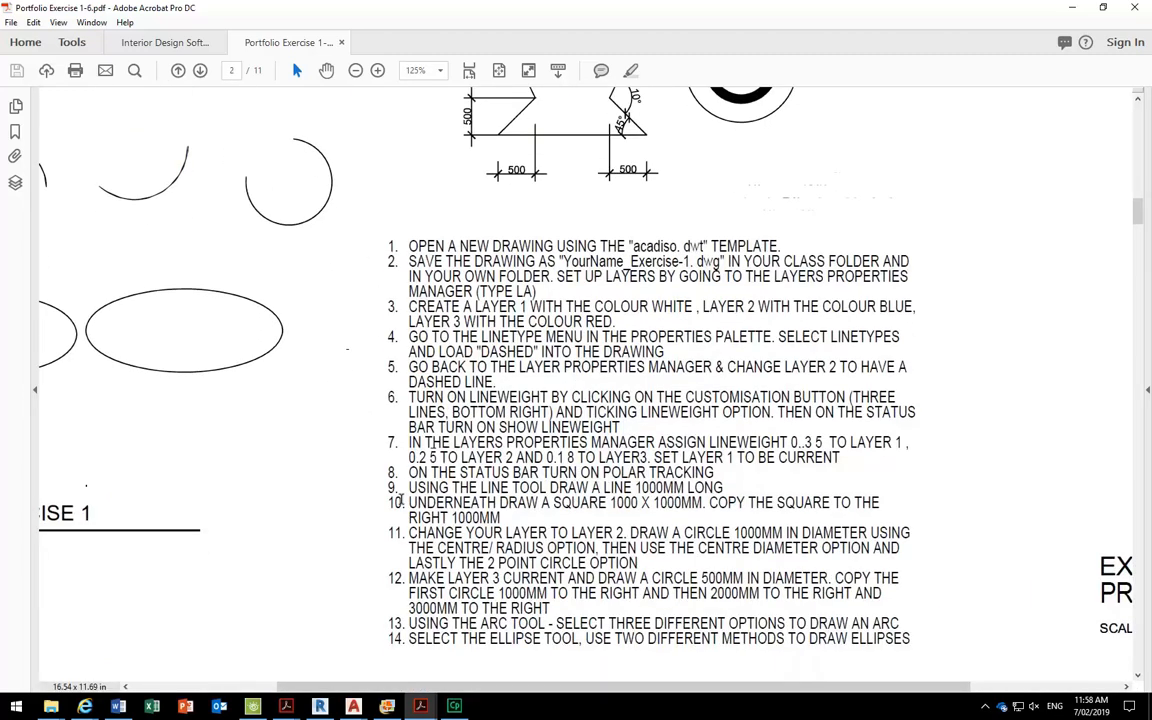
Read instruction 11 for the circle layer, the required diameter and the circle options to use.
{"action": "mouse_move", "coordinate": [408, 533]}
{"action": "left_mouse_down"}
{"action": "mouse_move", "coordinate": [652, 548]}
{"action": "mouse_move", "coordinate": [698, 580]}
{"action": "left_mouse_up"}
{"action": "left_click", "coordinate": [757, 533]}
{"action": "left_click_drag", "start_coordinate": [736, 533], "coordinate": [799, 533]}
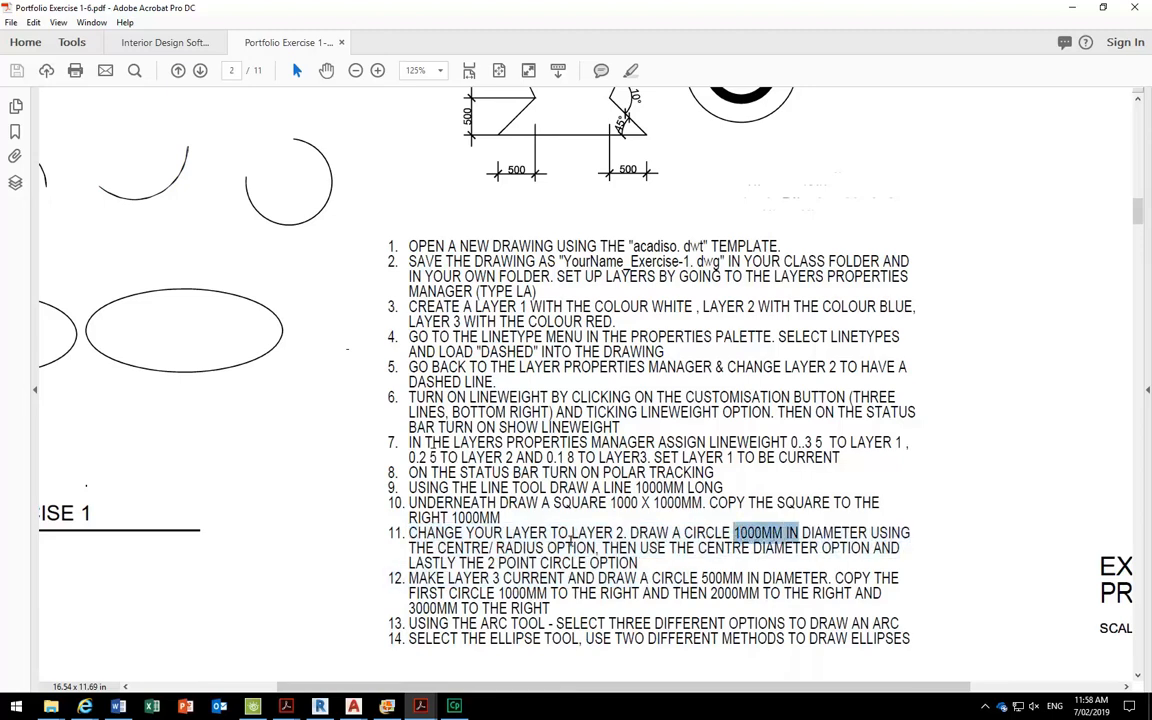
{"action": "left_click_drag", "start_coordinate": [409, 550], "coordinate": [543, 550]}
{"action": "left_click", "coordinate": [543, 553]}
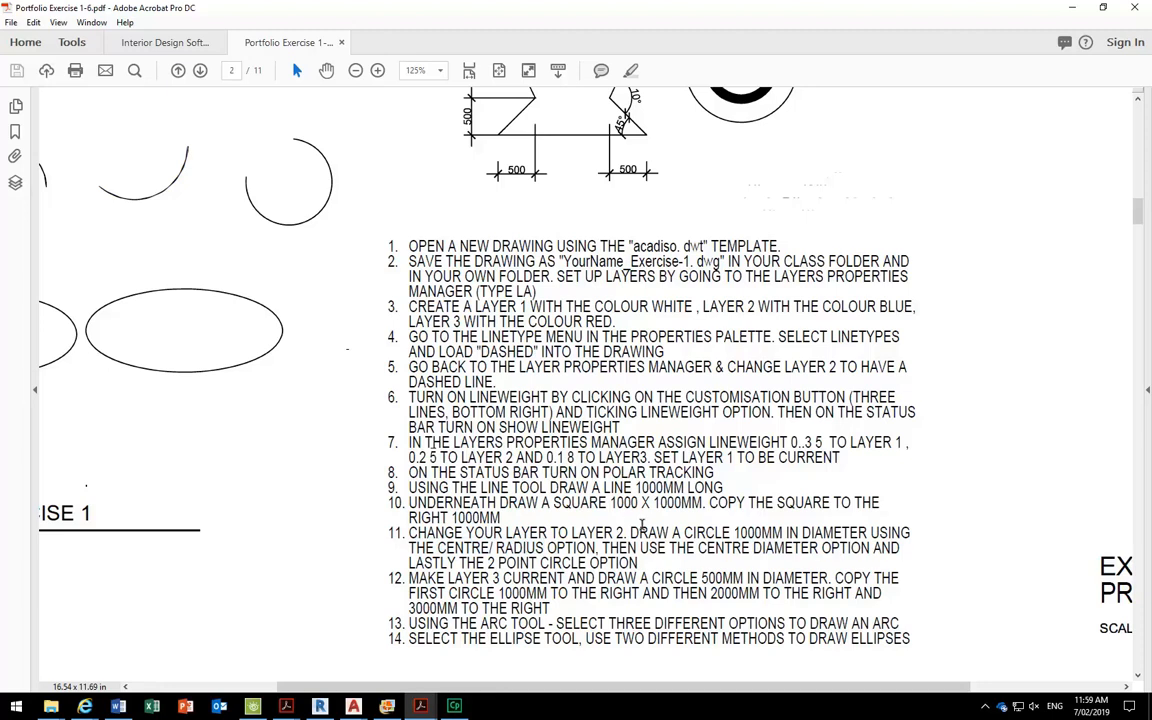
{"action": "double_click", "coordinate": [812, 533]}
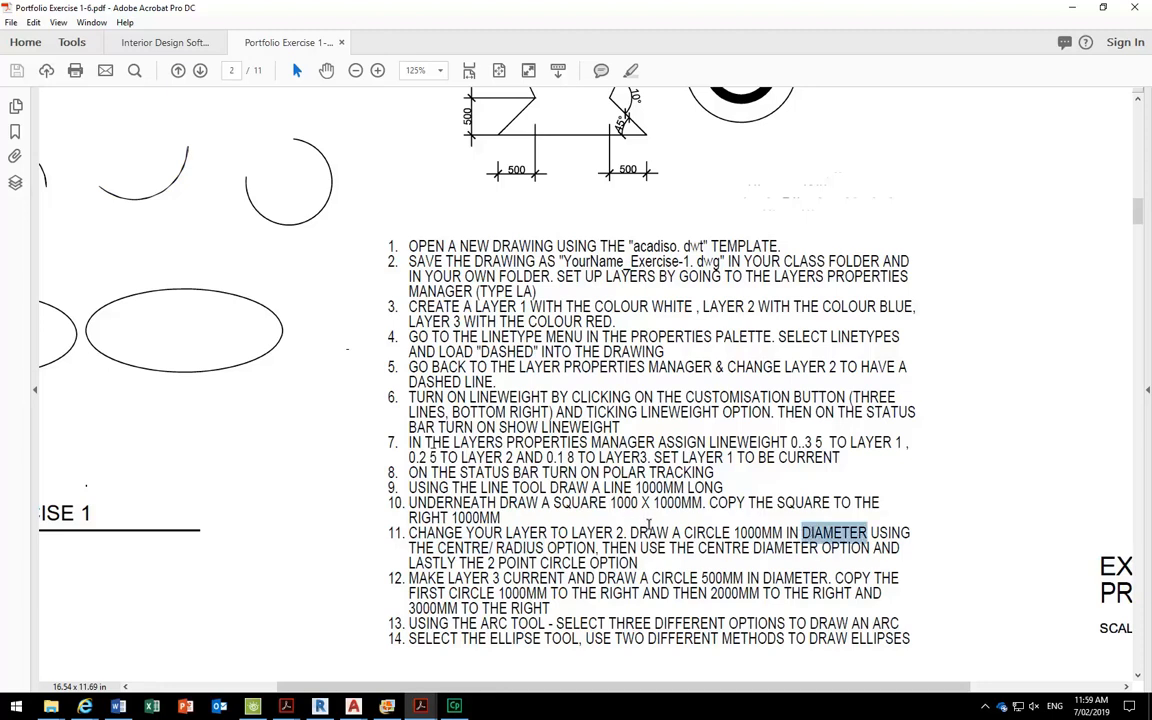
{"action": "double_click", "coordinate": [520, 548]}
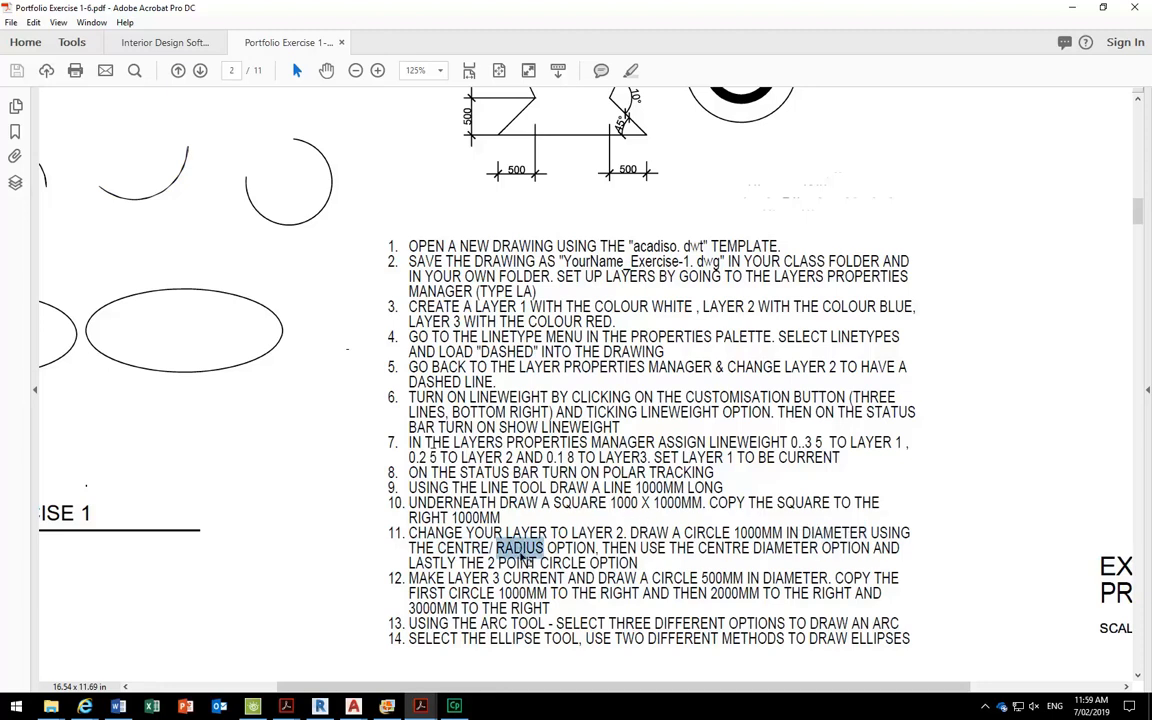
{"action": "left_click", "coordinate": [520, 553]}
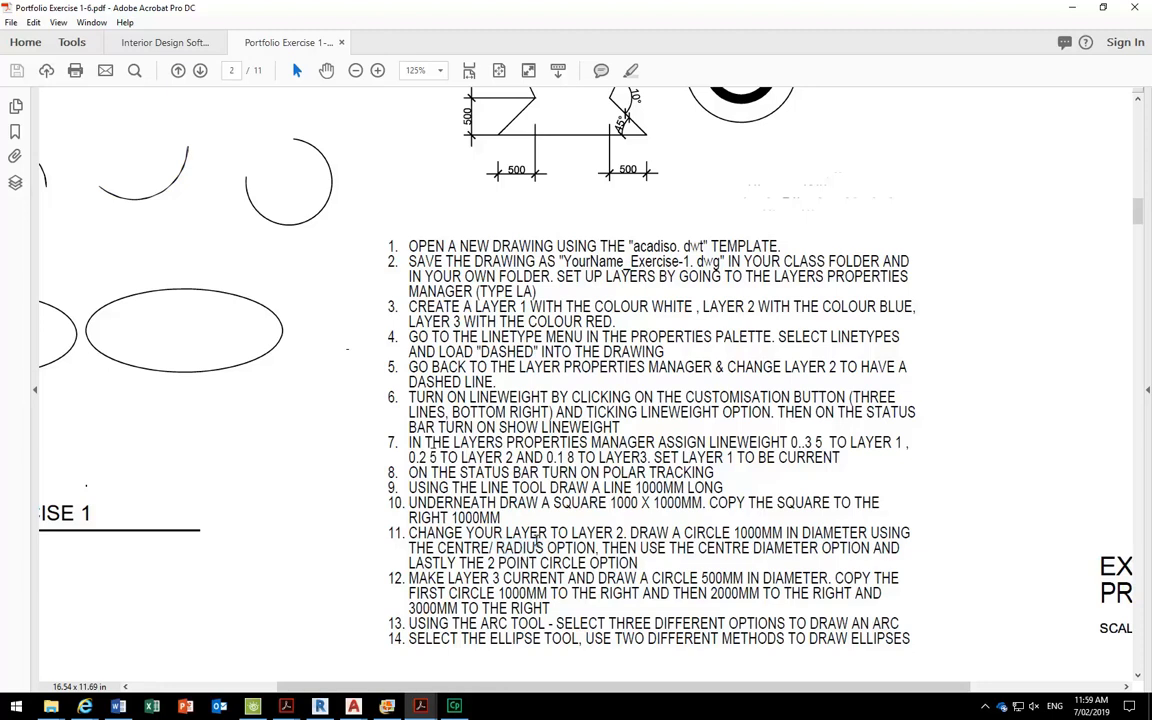
Switch back to AutoCAD and draw a Center, Radius circle with a 500 mm radius below the lower-left square.
{"action": "left_click", "coordinate": [1072, 8]}
{"action": "key", "text": "Escape"}
{"action": "key", "text": "Escape"}
{"action": "middle_click_drag", "start_coordinate": [418, 396], "coordinate": [430, 423]}
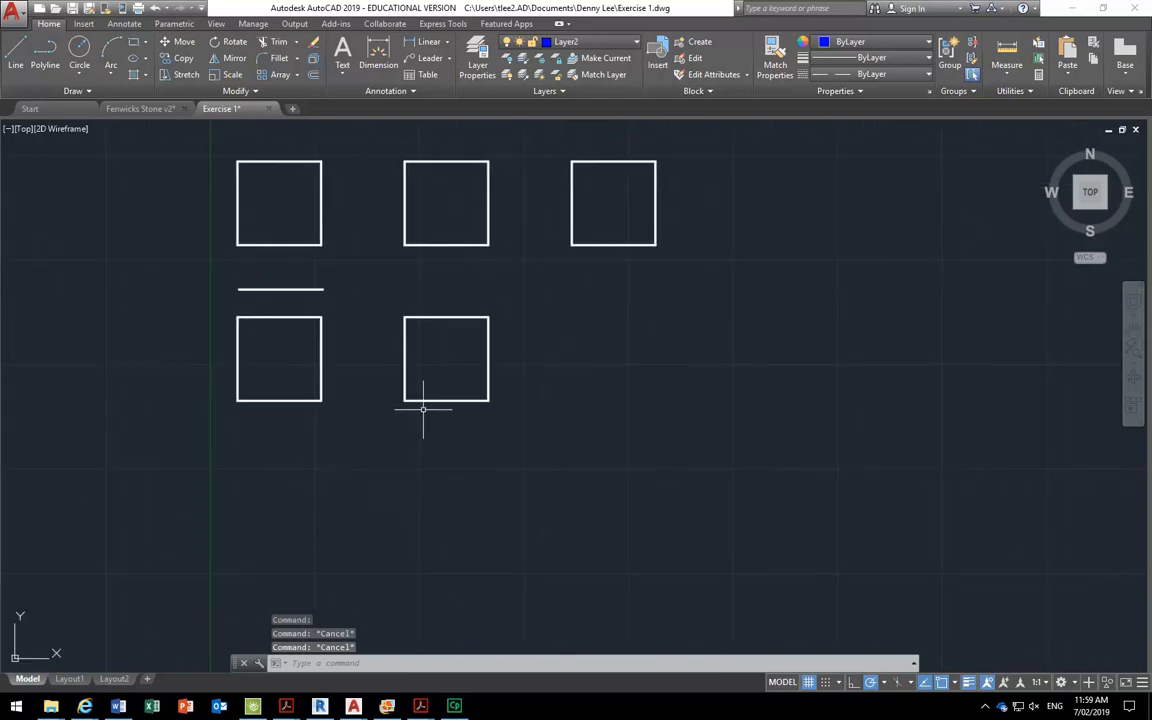
{"action": "left_click", "coordinate": [81, 73]}
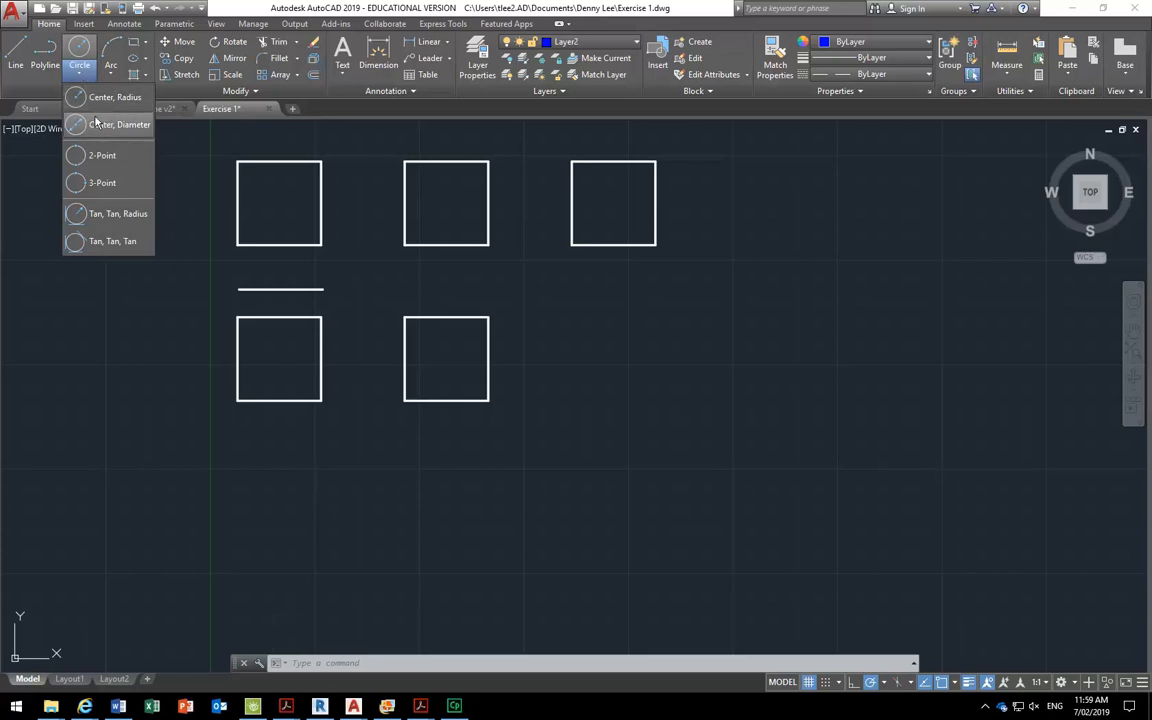
{"action": "left_click", "coordinate": [69, 70]}
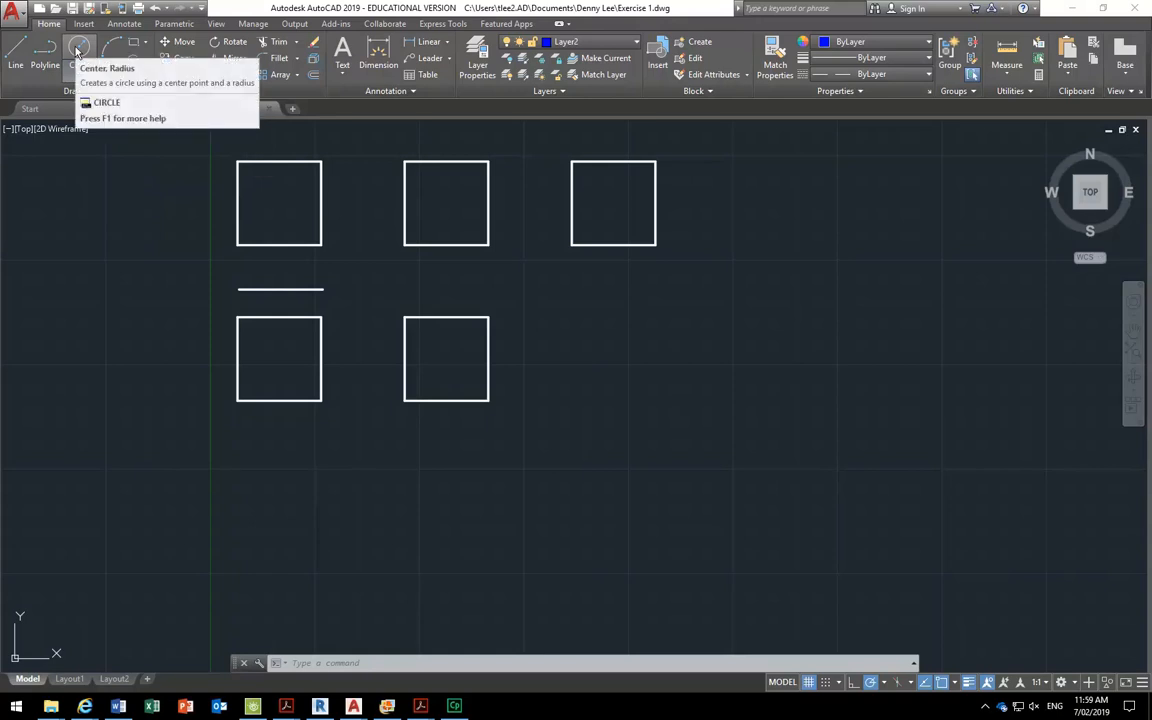
{"action": "left_click", "coordinate": [74, 72]}
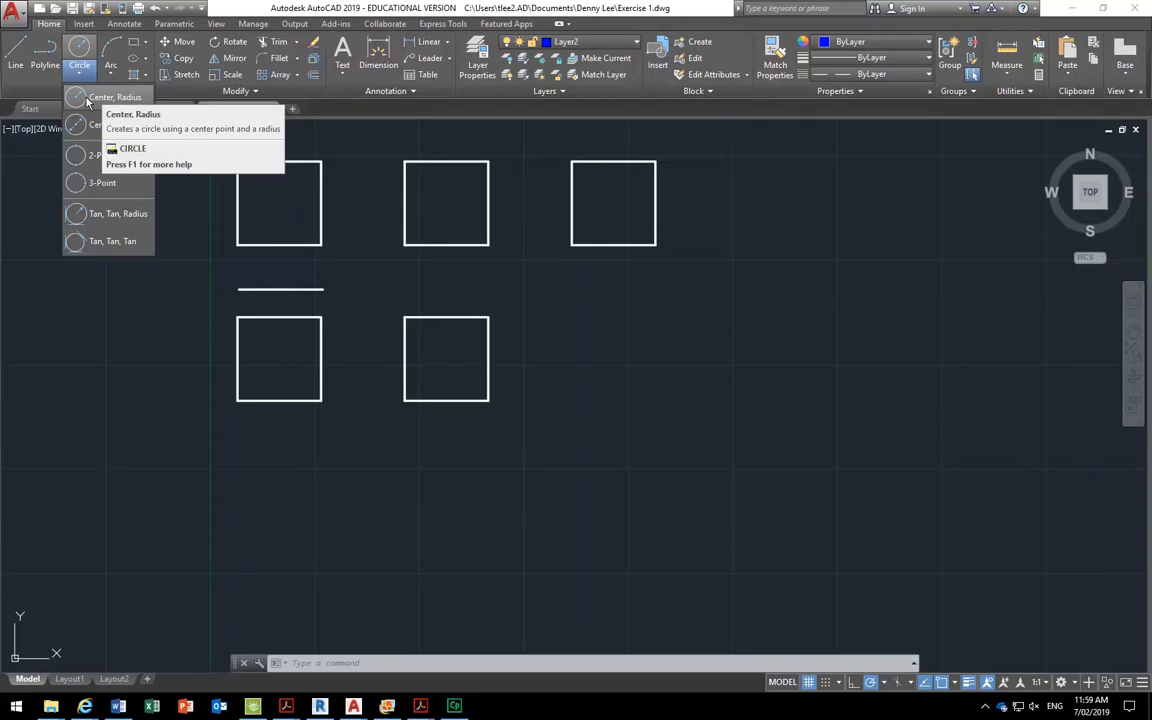
{"action": "left_click", "coordinate": [88, 99]}
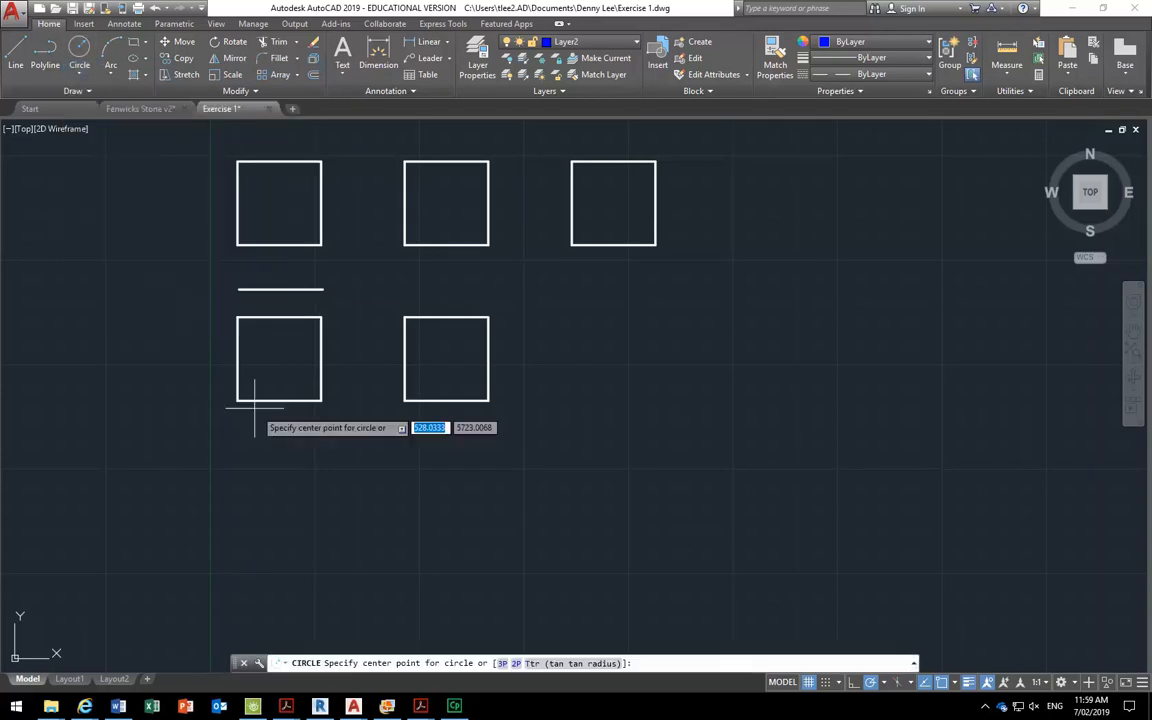
{"action": "left_click", "coordinate": [282, 478]}
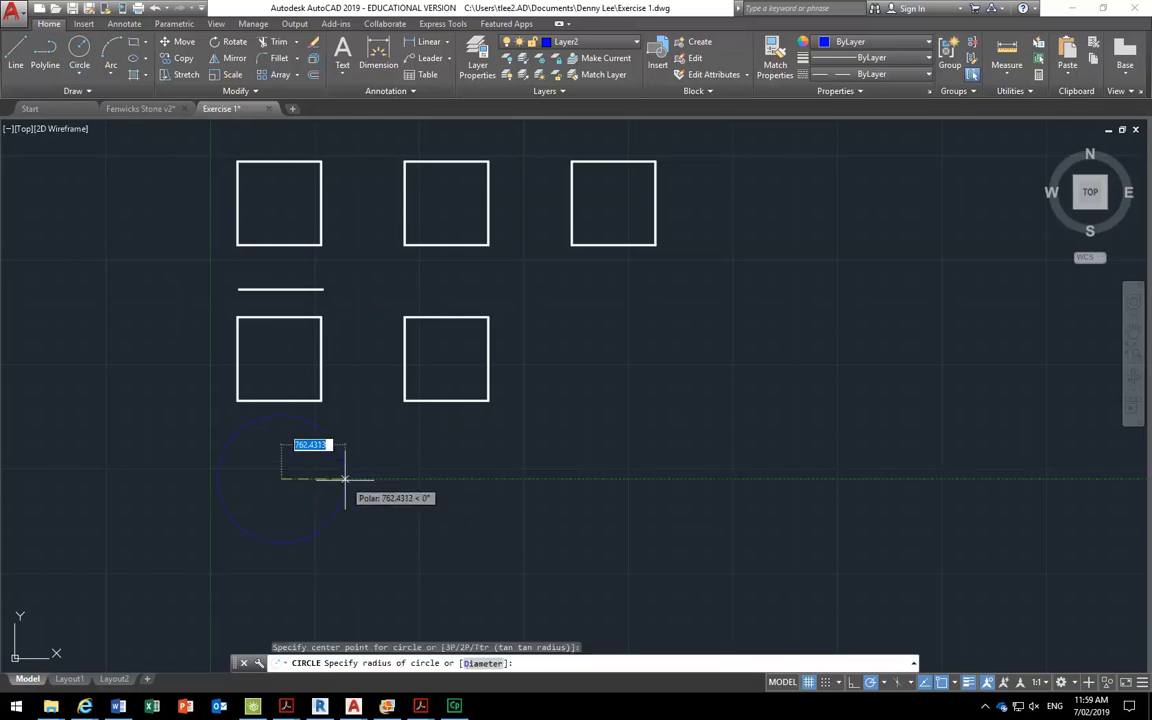
{"action": "type", "text": "500"}
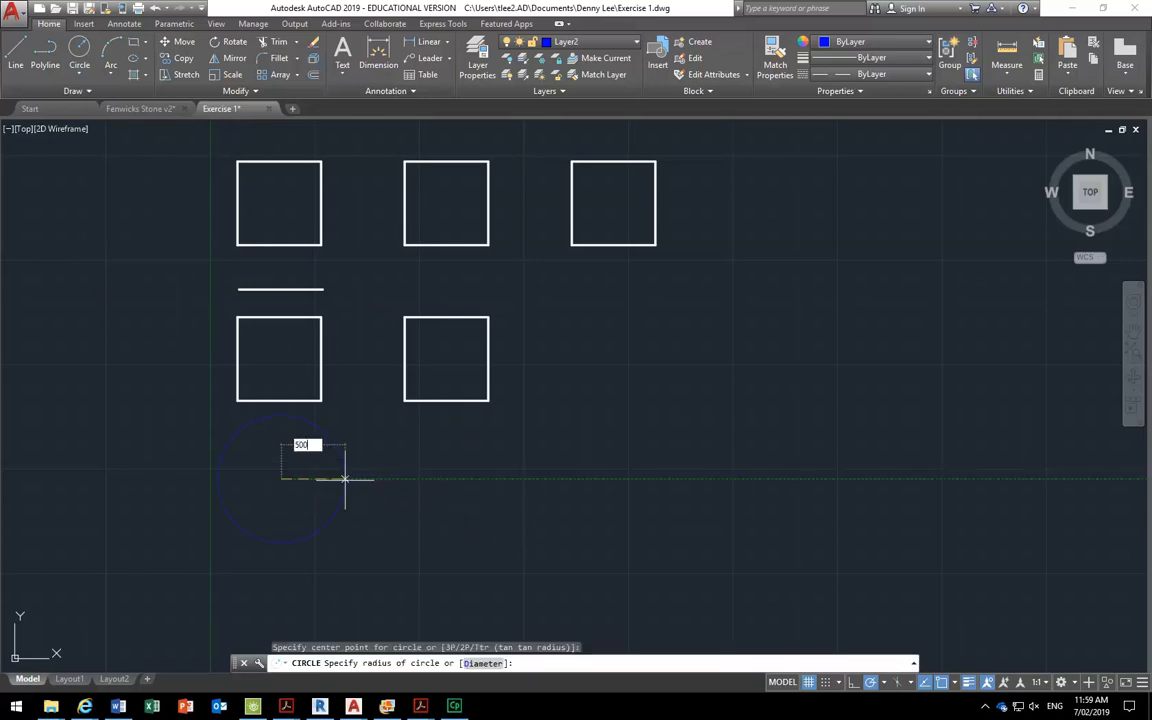
{"action": "key", "text": "Return"}
Change Layer2's colour to index colour 140 in the layer properties.
{"action": "scroll", "coordinate": [231, 493], "scroll_direction": "up", "scroll_amount": 4}
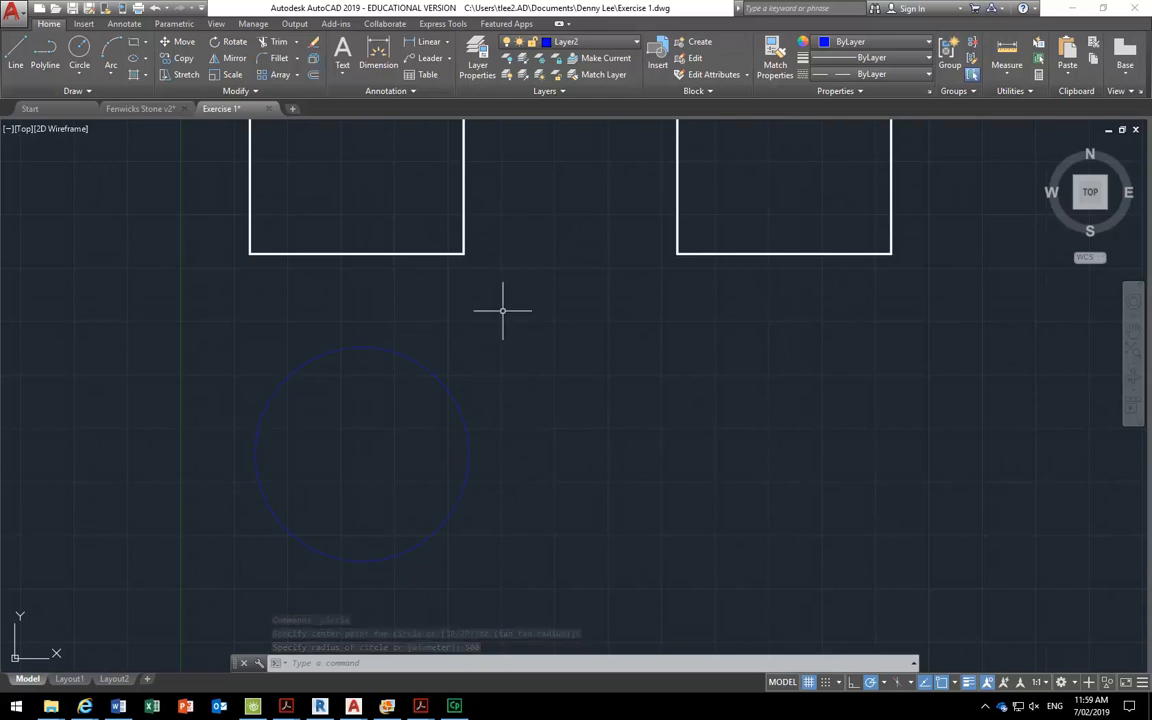
{"action": "left_click", "coordinate": [479, 62]}
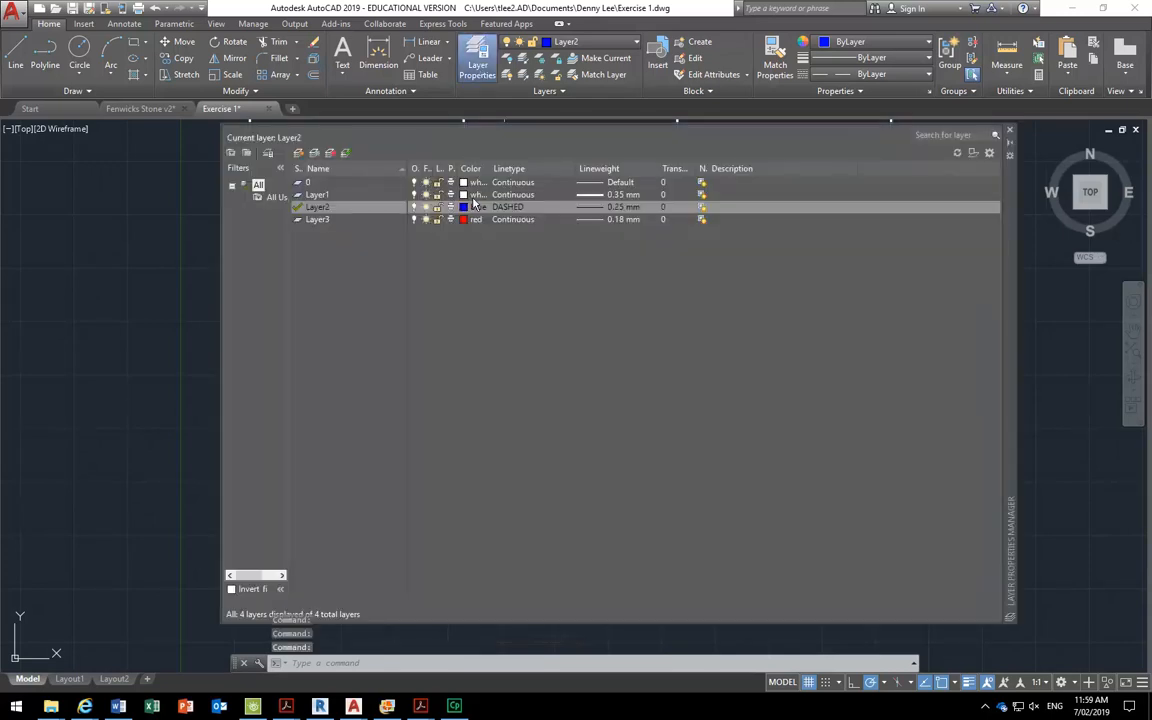
{"action": "left_click", "coordinate": [463, 207]}
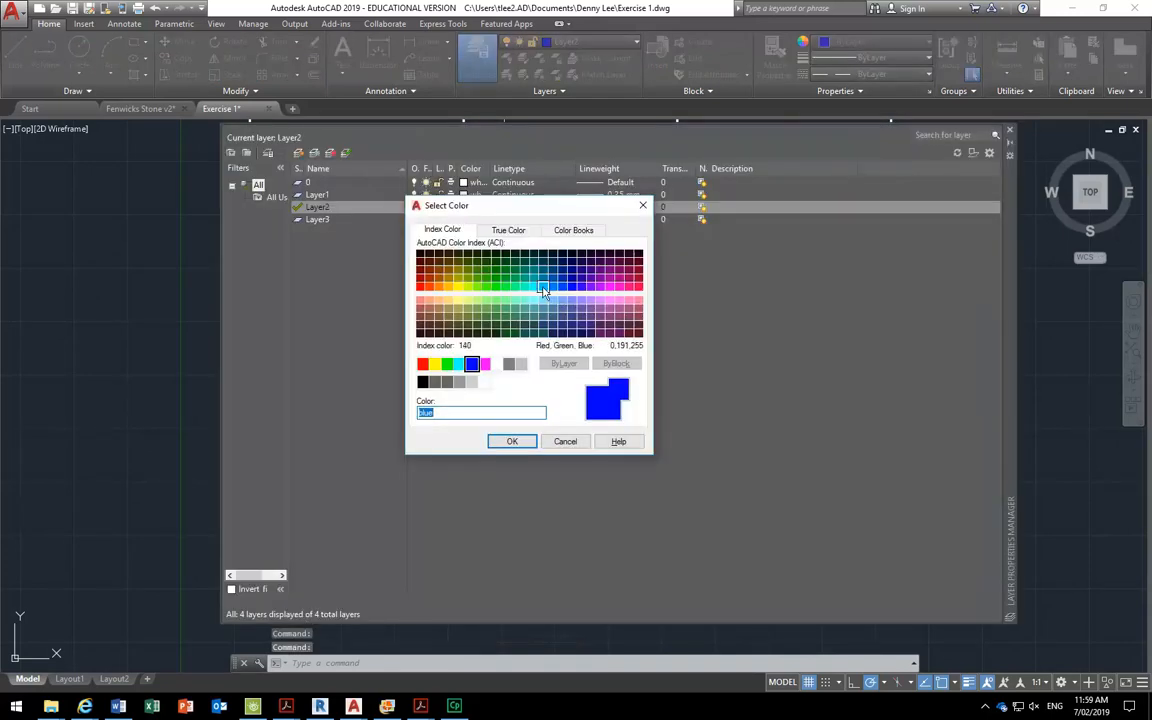
{"action": "left_click", "coordinate": [511, 441]}
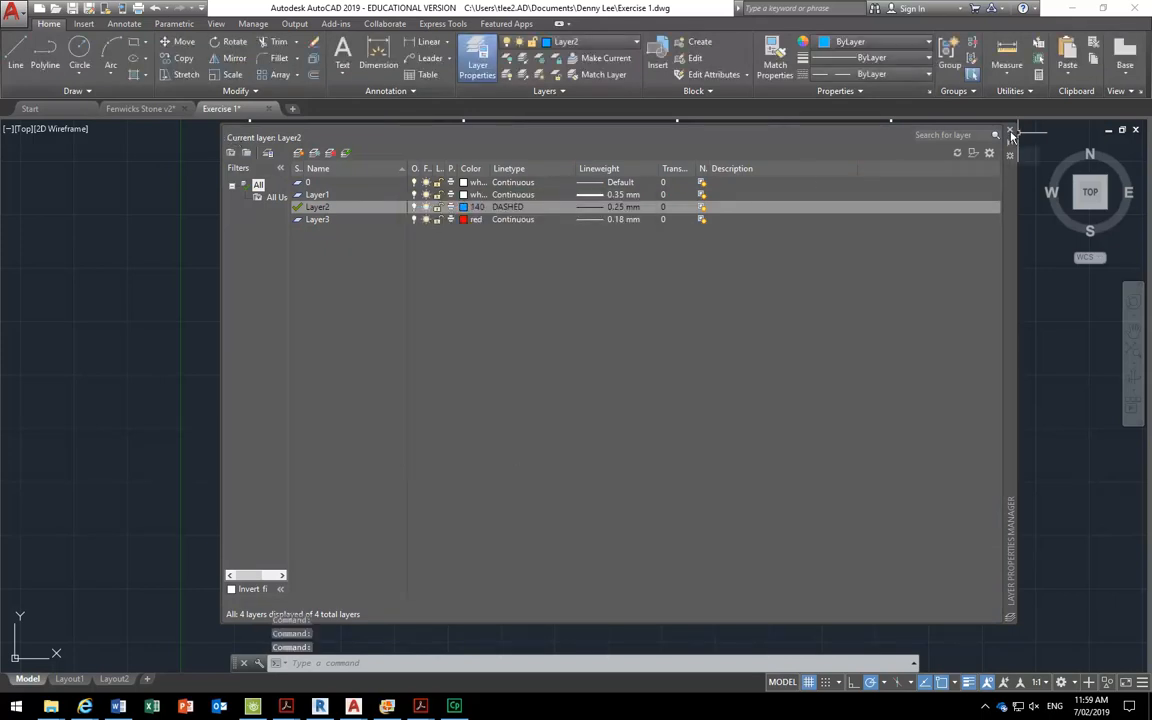
{"action": "left_click", "coordinate": [1009, 130]}
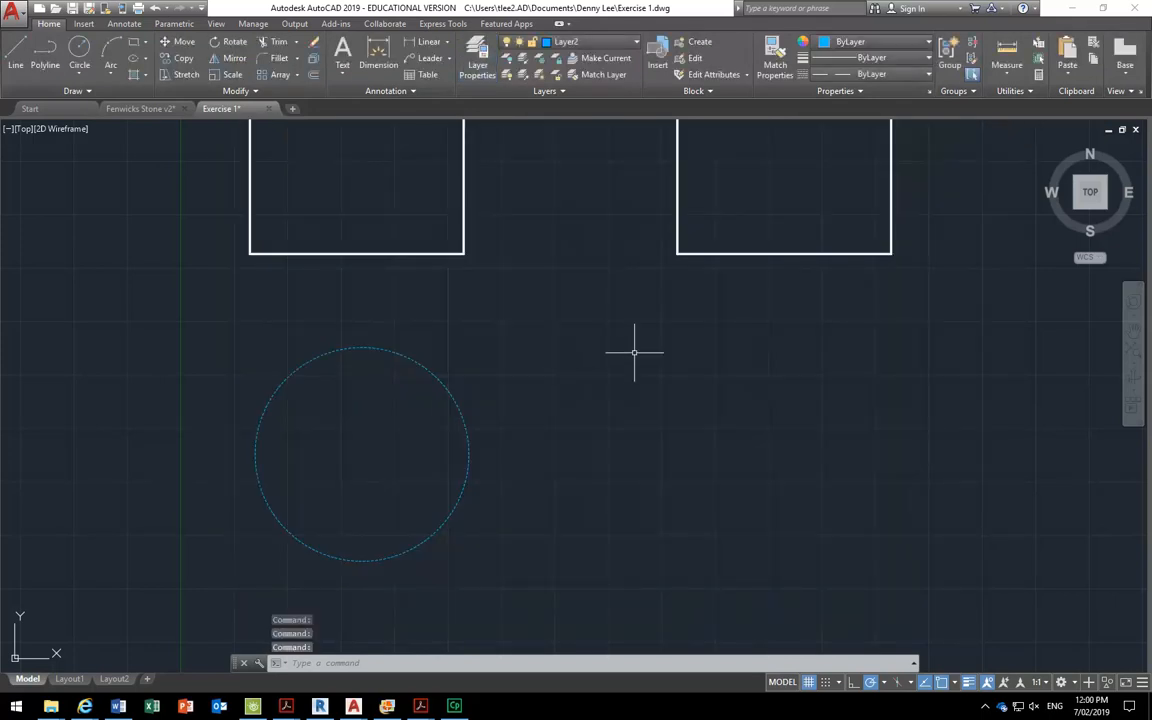
Switch to Portfolio Exercise 1-6.pdf and reread instruction 11 for the remaining circle options.
{"action": "scroll", "coordinate": [406, 391], "scroll_direction": "down", "scroll_amount": 3}
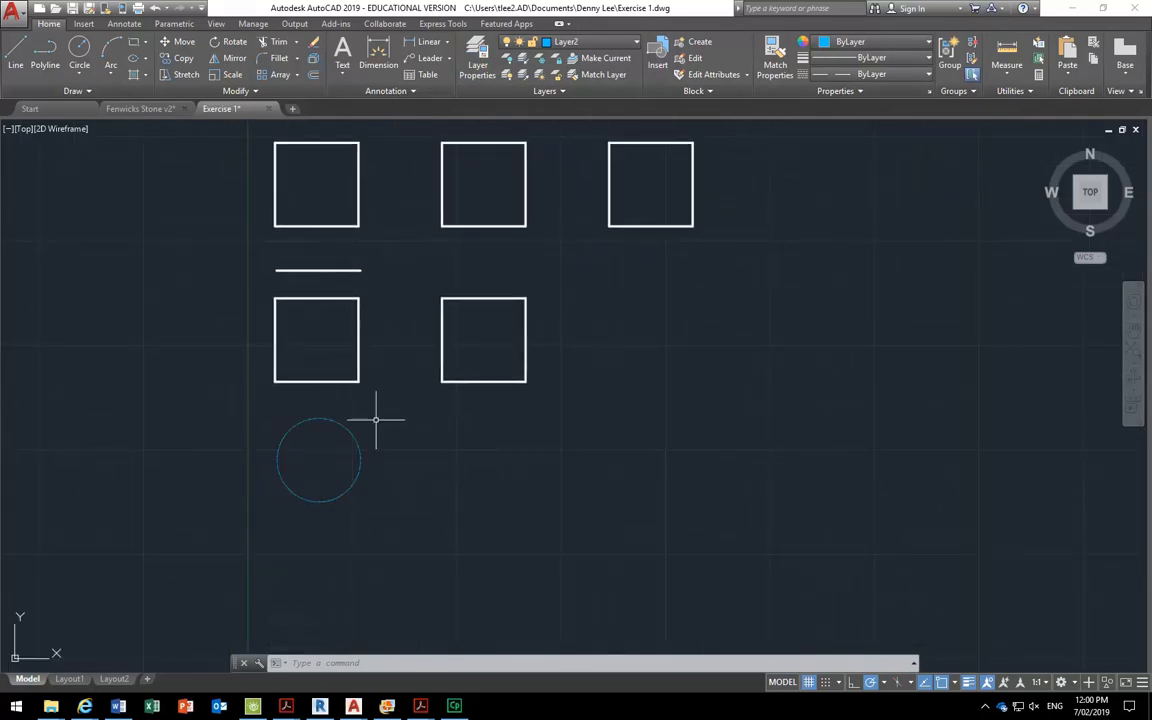
{"action": "scroll", "coordinate": [366, 406], "scroll_direction": "up", "scroll_amount": 2}
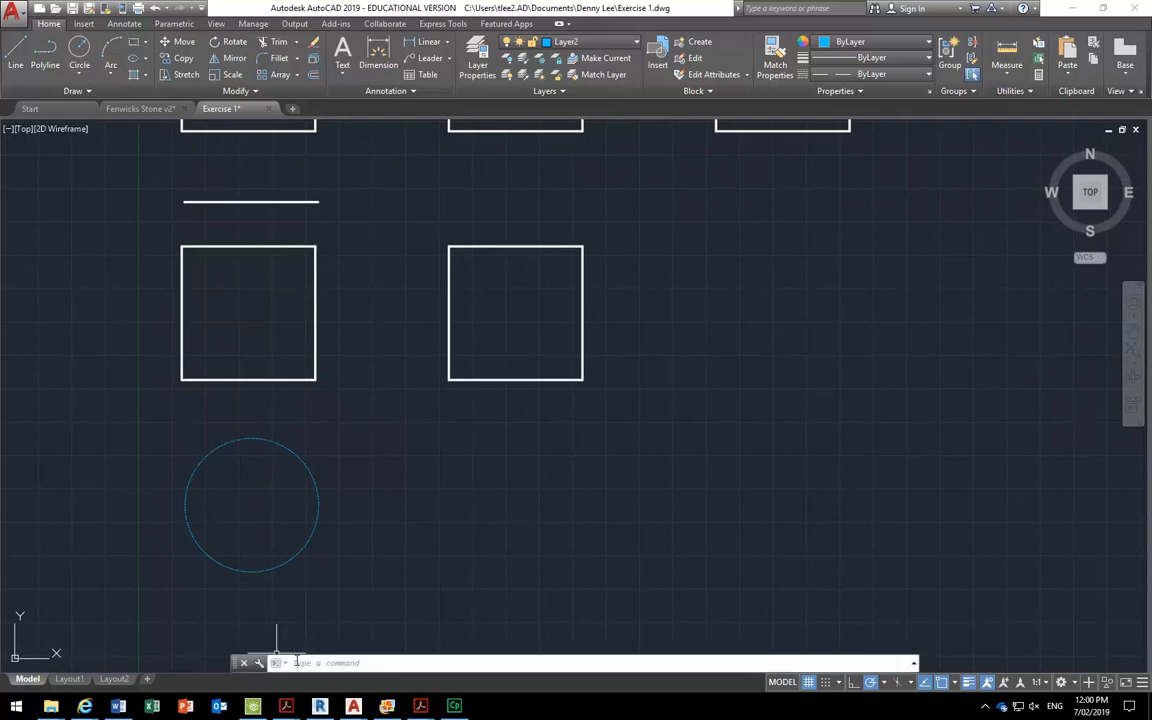
{"action": "mouse_move", "coordinate": [286, 707]}
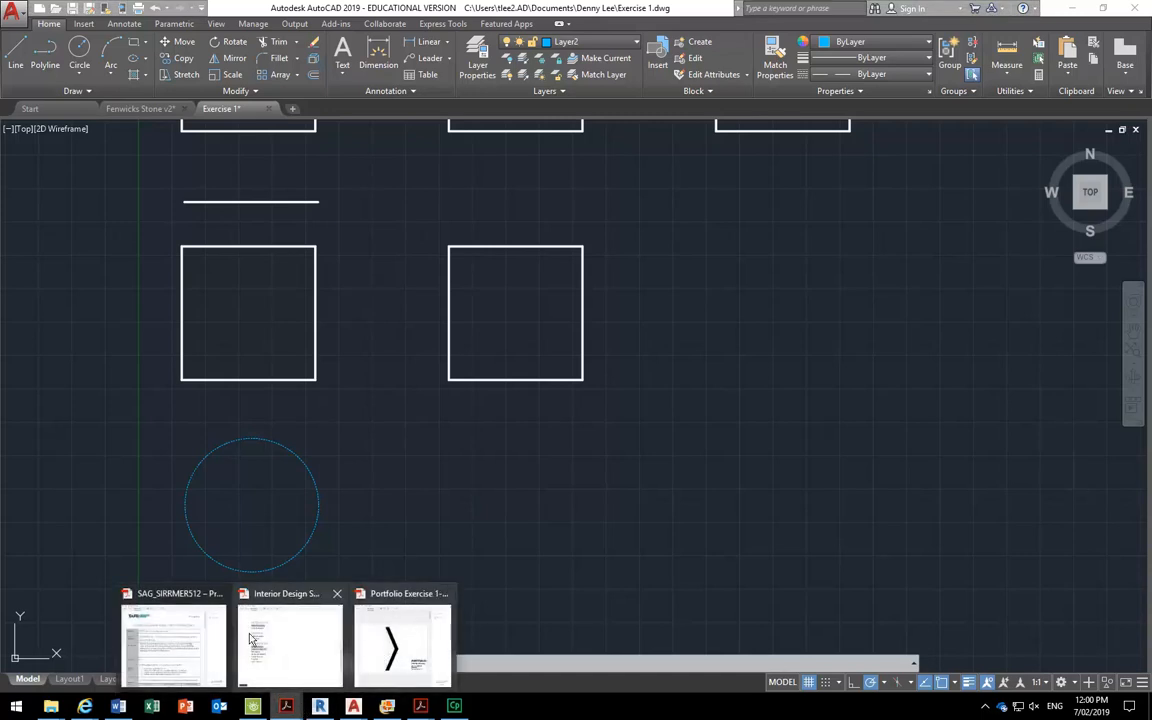
{"action": "mouse_move", "coordinate": [250, 637]}
{"action": "mouse_move", "coordinate": [390, 637]}
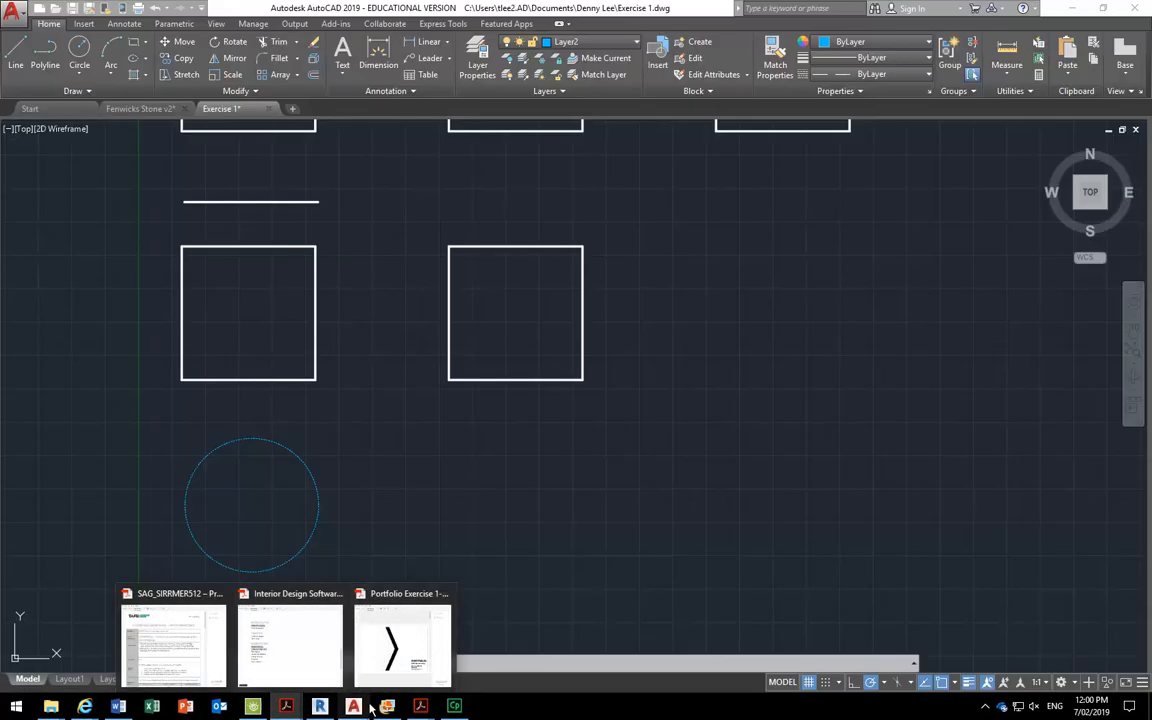
{"action": "mouse_move", "coordinate": [420, 706]}
{"action": "left_click", "coordinate": [473, 630]}
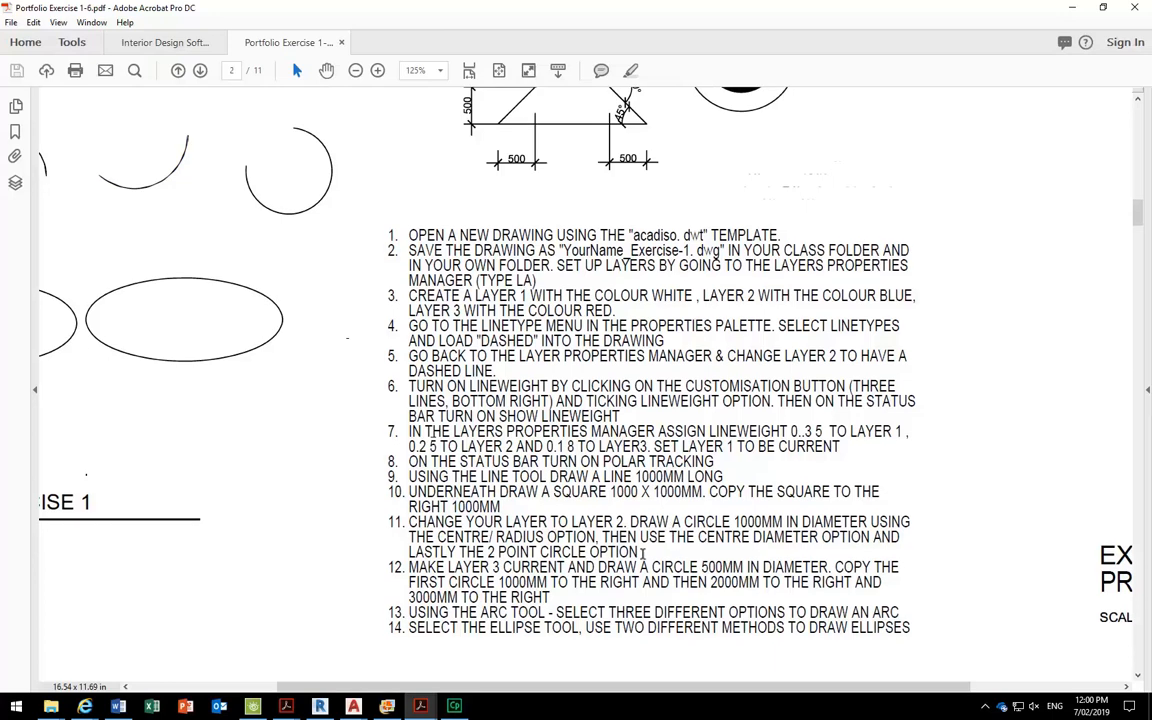
{"action": "left_click_drag", "start_coordinate": [637, 551], "coordinate": [602, 537]}
{"action": "left_click_drag", "start_coordinate": [698, 538], "coordinate": [798, 547]}
{"action": "left_click_drag", "start_coordinate": [410, 552], "coordinate": [584, 568]}
{"action": "left_click", "coordinate": [643, 552]}
Return to AutoCAD and draw a Center, Diameter circle of 1000 mm diameter beside the first circle.
{"action": "key", "text": "alt+Tab"}
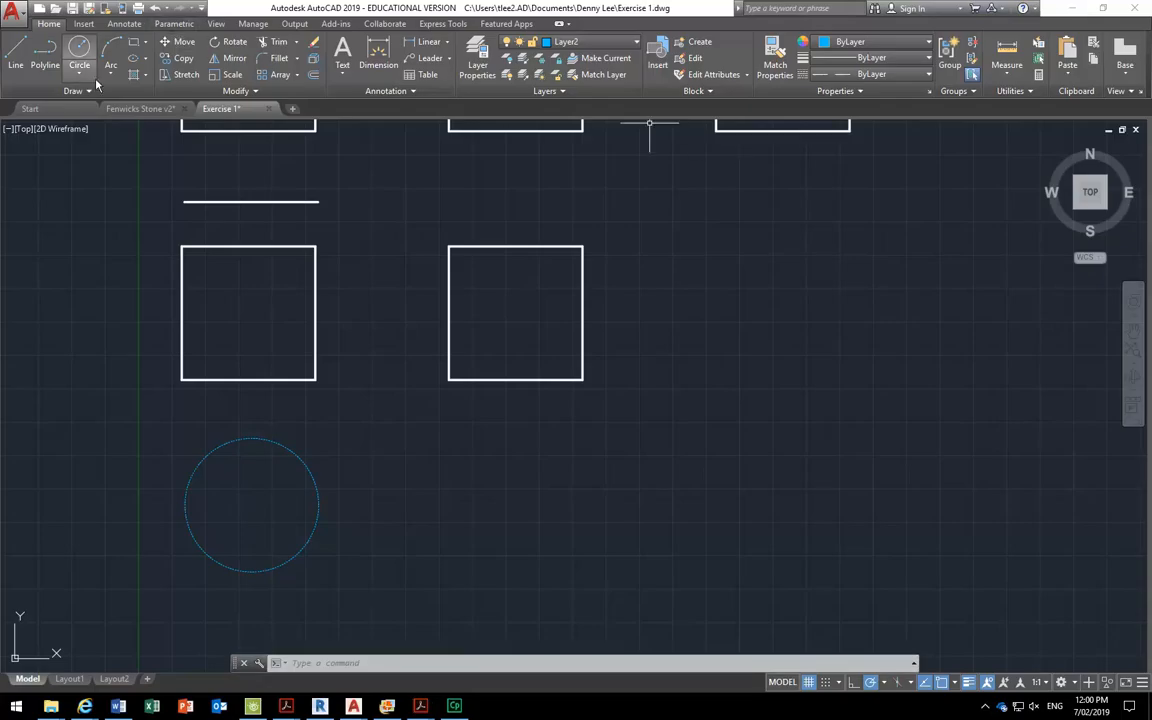
{"action": "left_click", "coordinate": [72, 68]}
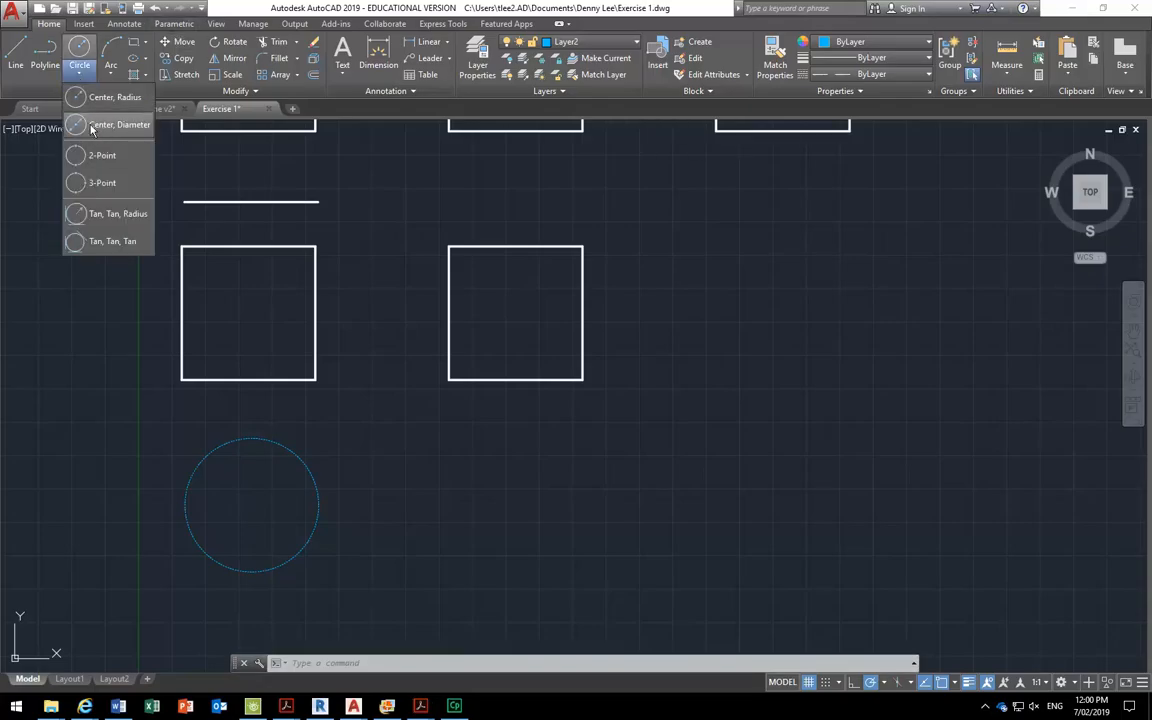
{"action": "left_click", "coordinate": [92, 128]}
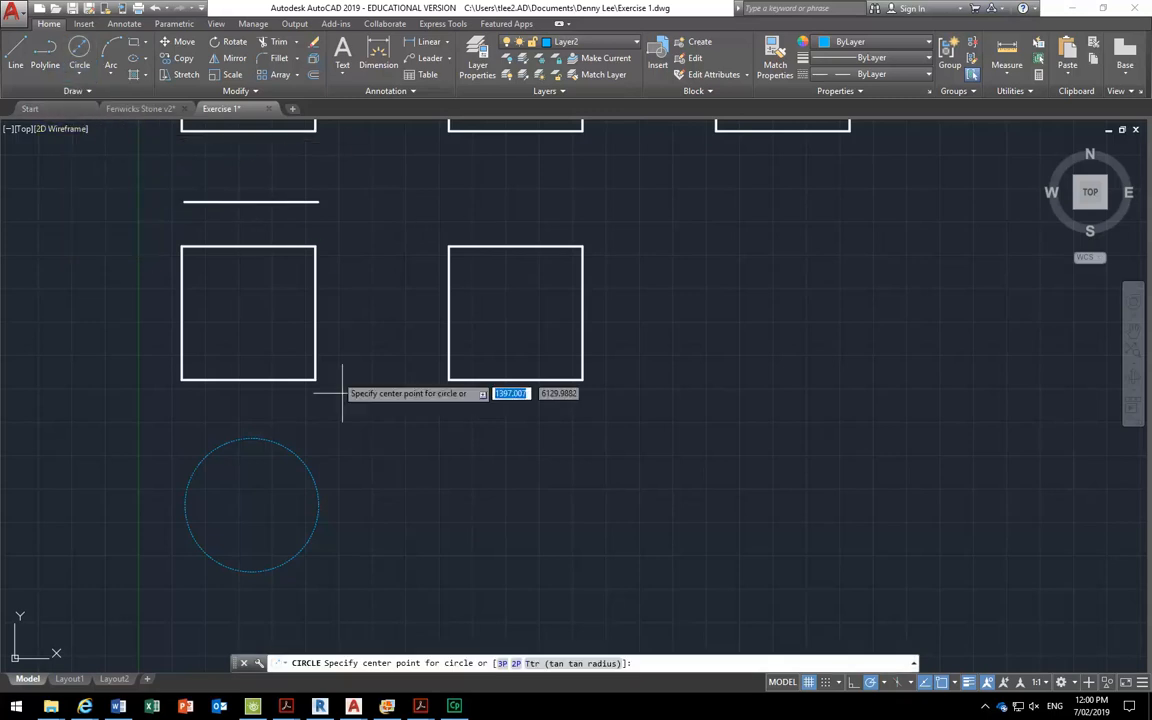
{"action": "left_click", "coordinate": [466, 504]}
{"action": "type", "text": "1000"}
{"action": "key", "text": "Return"}
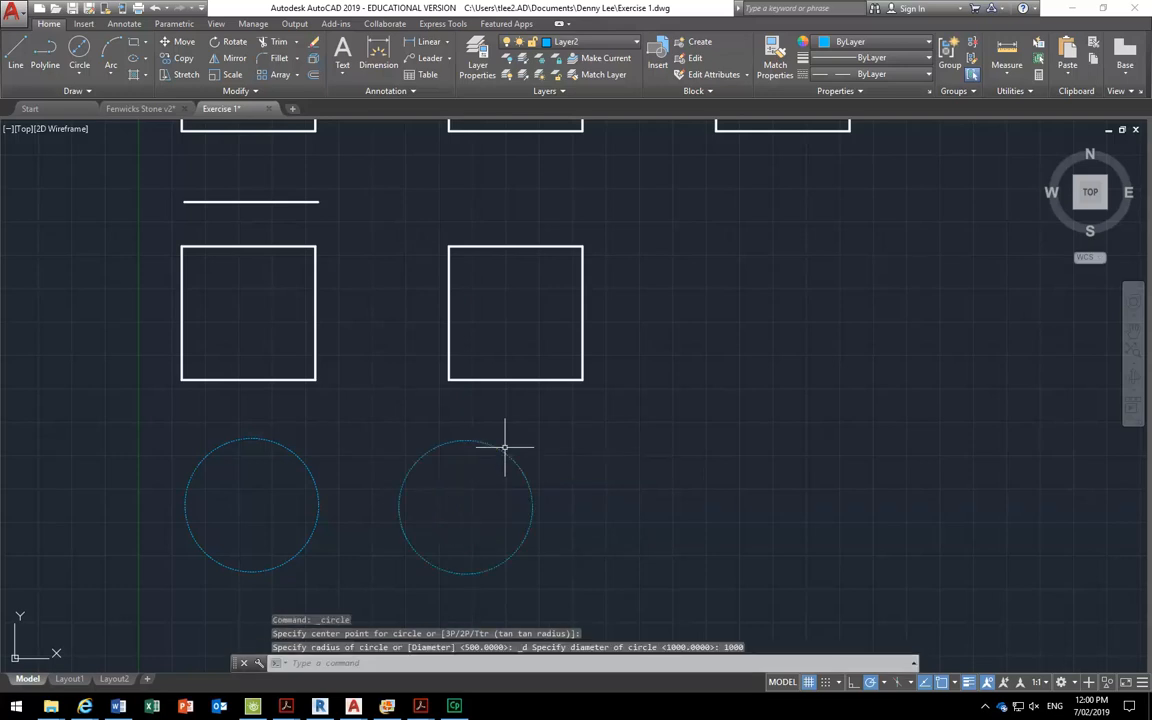
Draw a third circle in the row with the 2-Point option, its diameter endpoints 1000 mm apart horizontally.
{"action": "middle_click_drag", "start_coordinate": [789, 432], "coordinate": [710, 430]}
{"action": "left_click", "coordinate": [79, 70]}
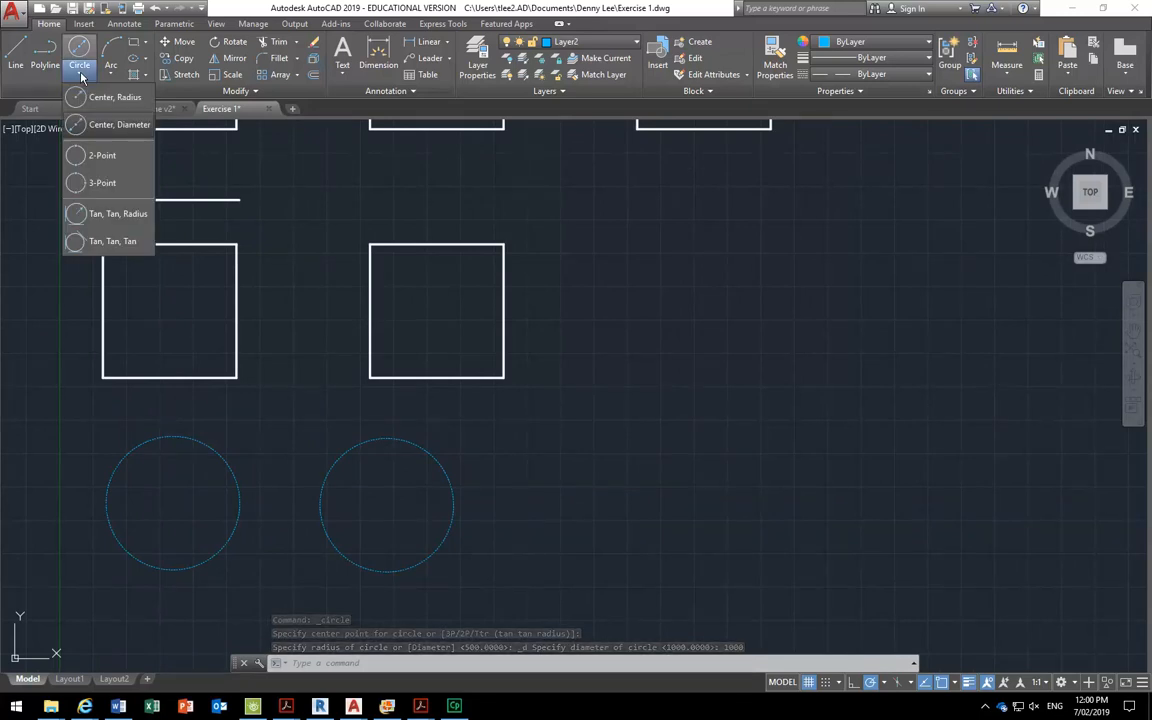
{"action": "left_click", "coordinate": [95, 157]}
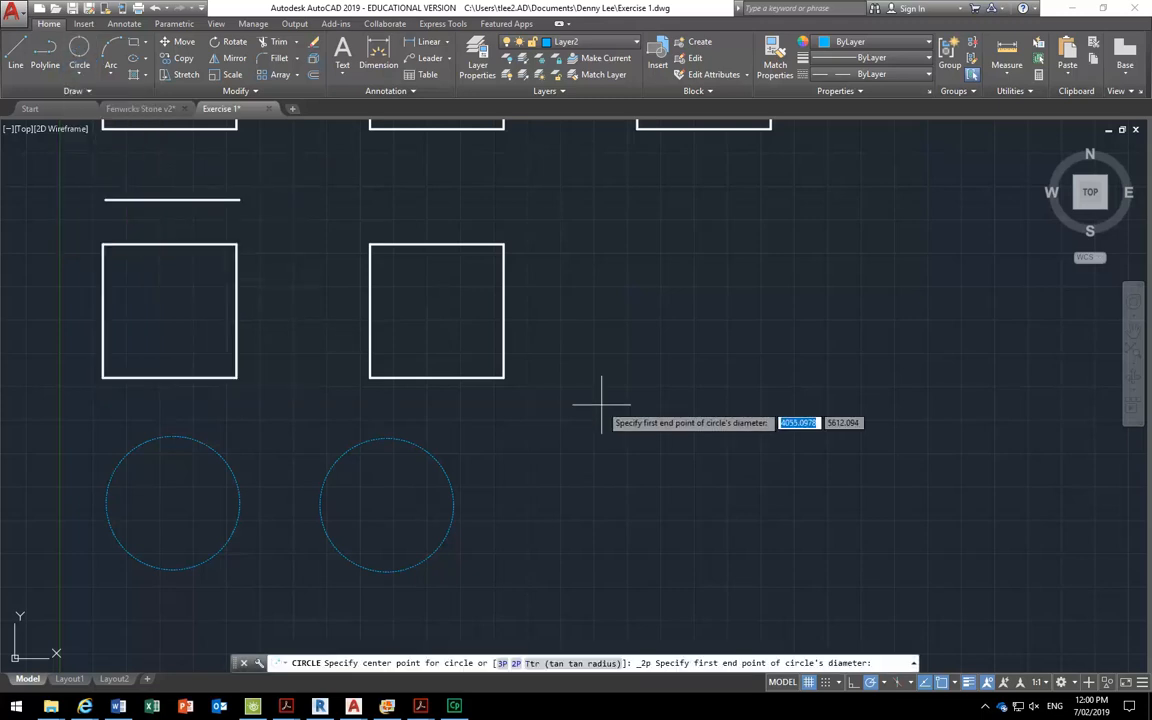
{"action": "left_click", "coordinate": [551, 507]}
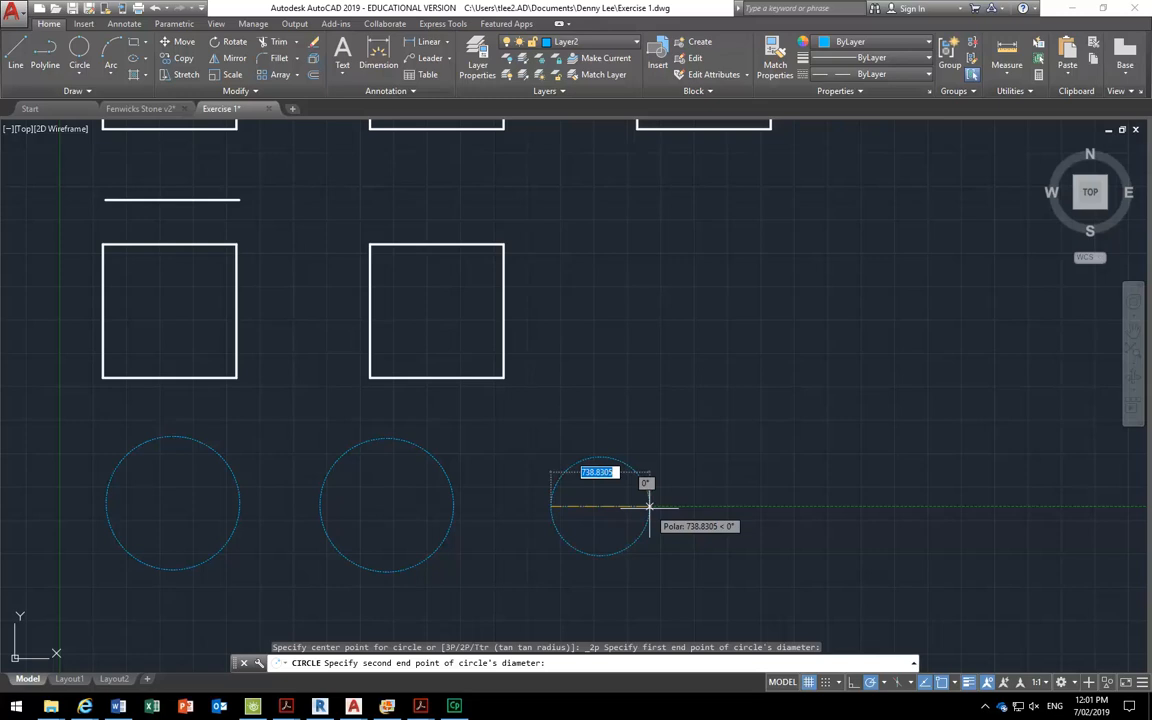
{"action": "type", "text": "1000"}
{"action": "key", "text": "Return"}
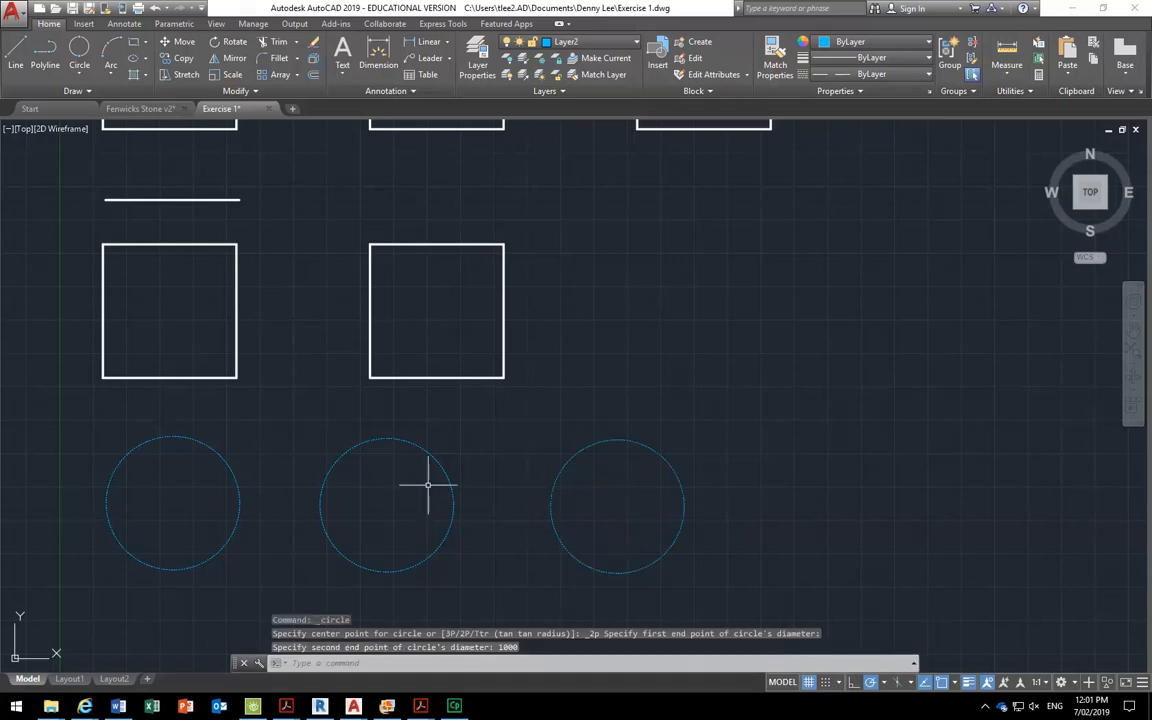
Switch to the exercise PDF and examine instruction 12 and the row of small circles for layer, diameter and copy distances.
{"action": "left_click", "coordinate": [467, 640]}
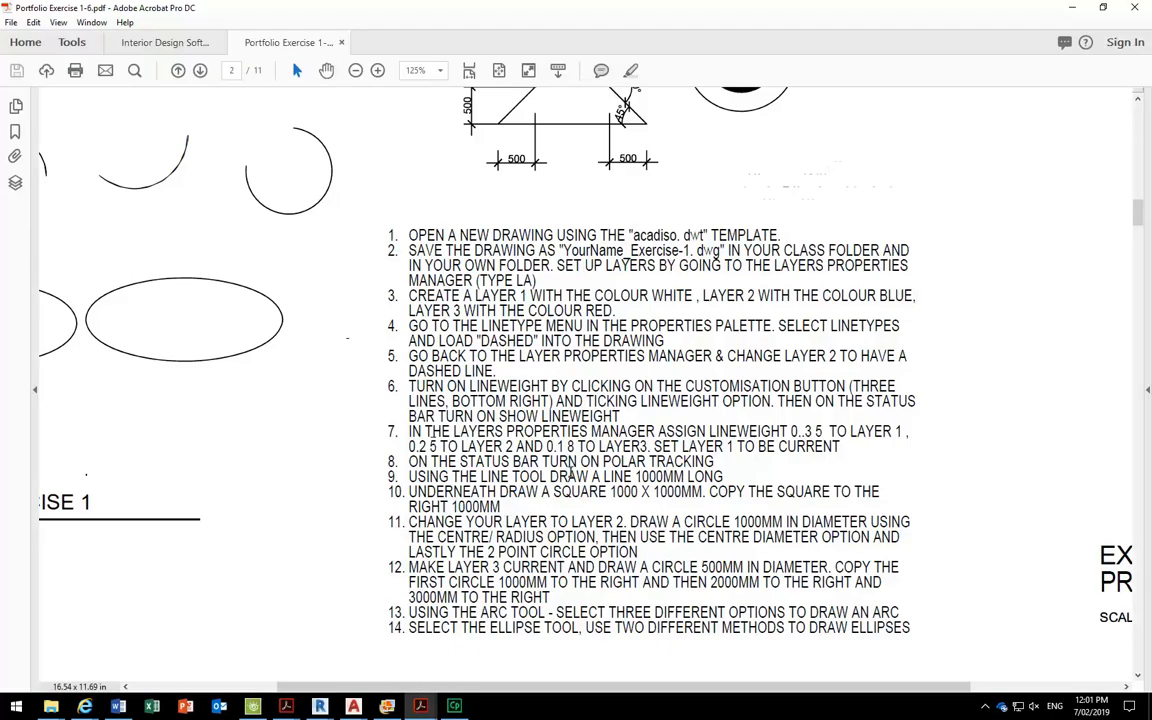
{"action": "left_click", "coordinate": [457, 564]}
{"action": "left_click", "coordinate": [403, 568]}
{"action": "scroll", "coordinate": [478, 512], "scroll_direction": "down", "scroll_amount": 2, "text": "ctrl"}
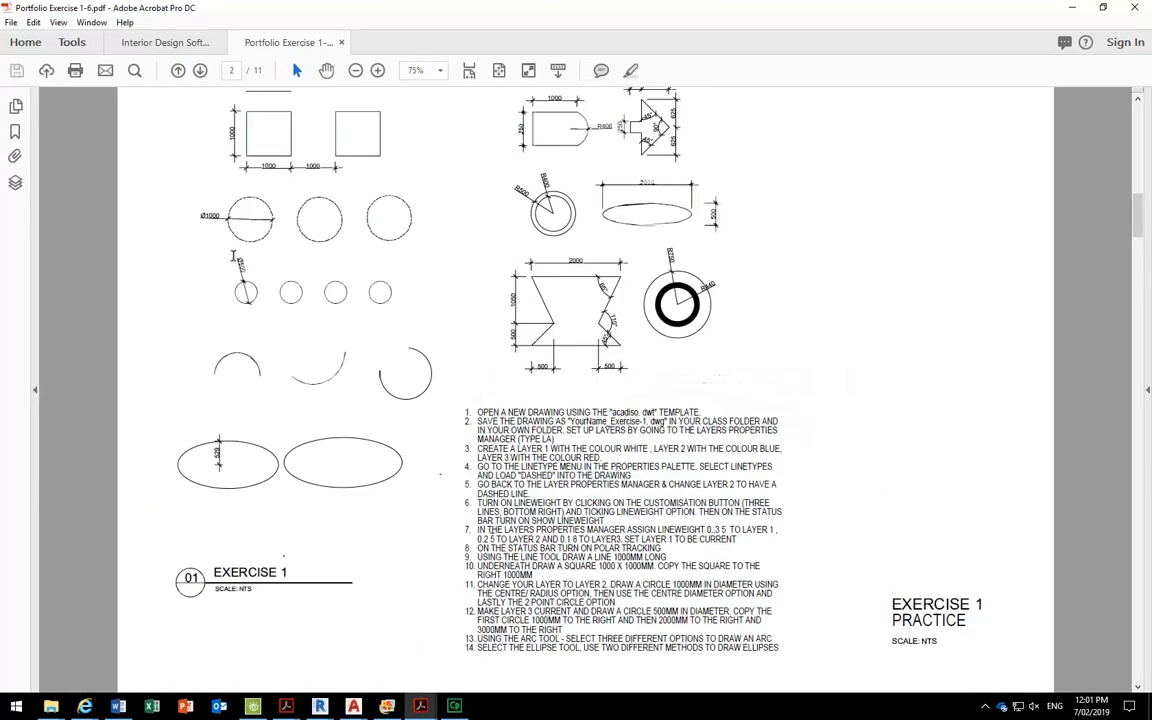
{"action": "scroll", "coordinate": [205, 252], "scroll_direction": "up", "scroll_amount": 4, "text": "ctrl"}
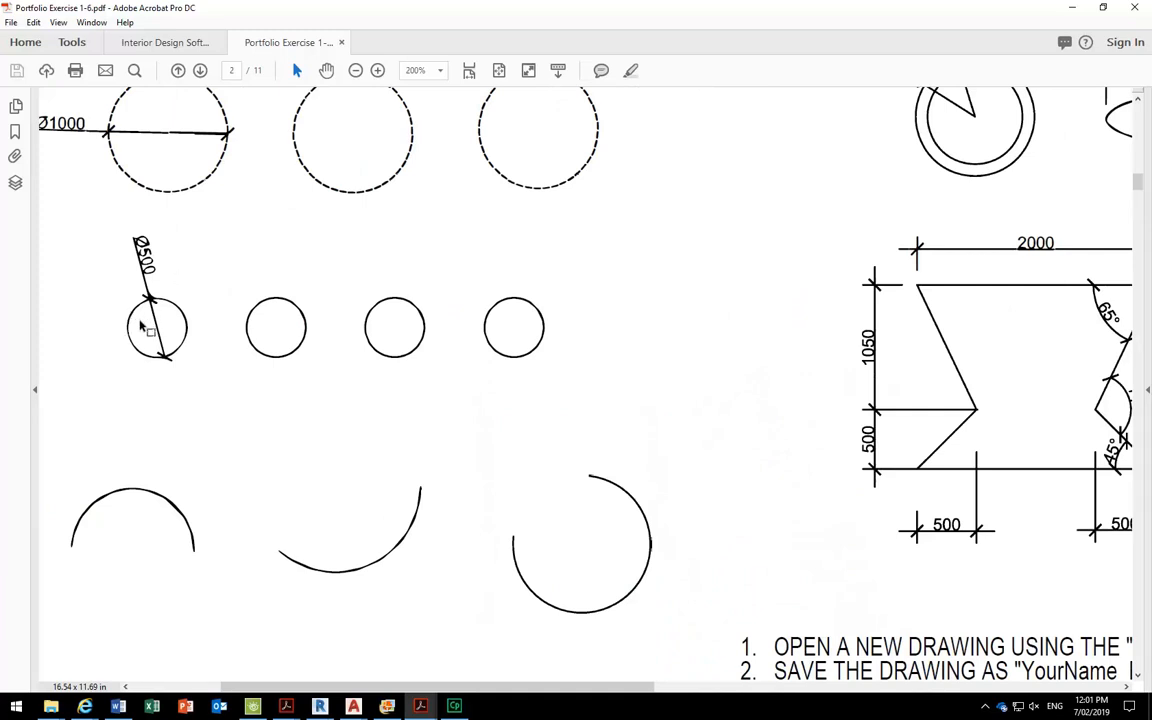
{"action": "scroll", "coordinate": [125, 310], "scroll_direction": "down", "scroll_amount": 3, "text": "ctrl"}
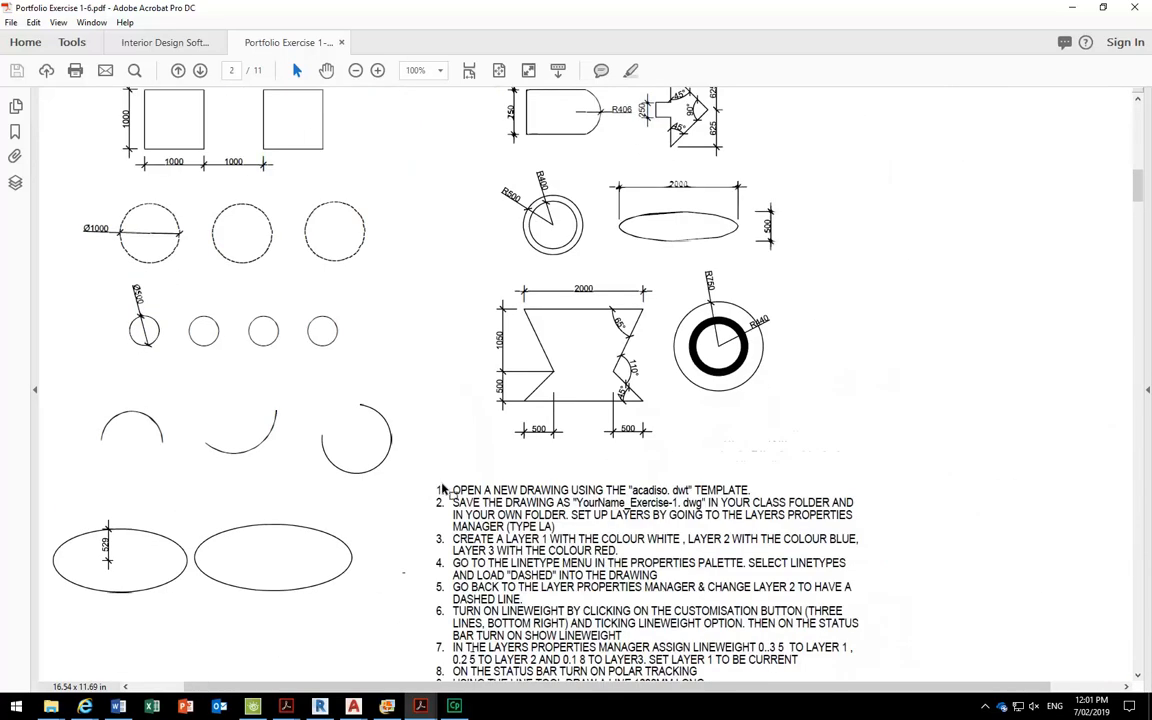
{"action": "scroll", "coordinate": [452, 488], "scroll_direction": "down", "scroll_amount": 2, "text": "ctrl"}
{"action": "scroll", "coordinate": [533, 615], "scroll_direction": "up", "scroll_amount": 1, "text": "ctrl"}
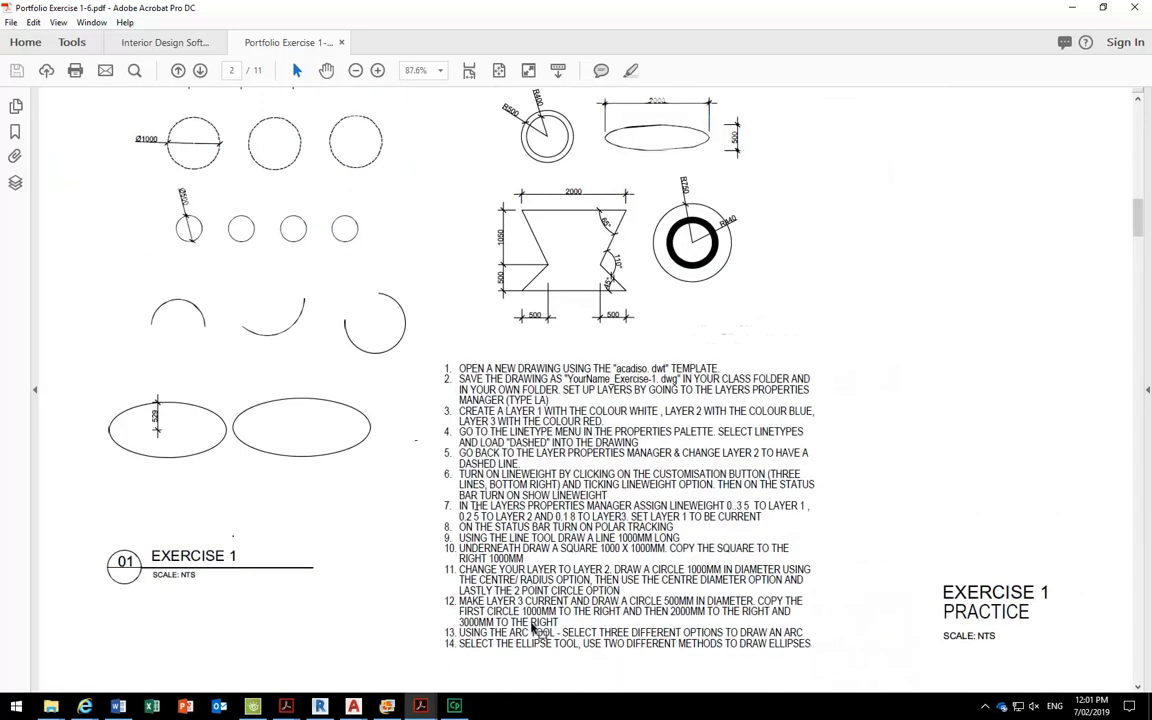
{"action": "scroll", "coordinate": [533, 628], "scroll_direction": "up", "scroll_amount": 1, "text": "ctrl"}
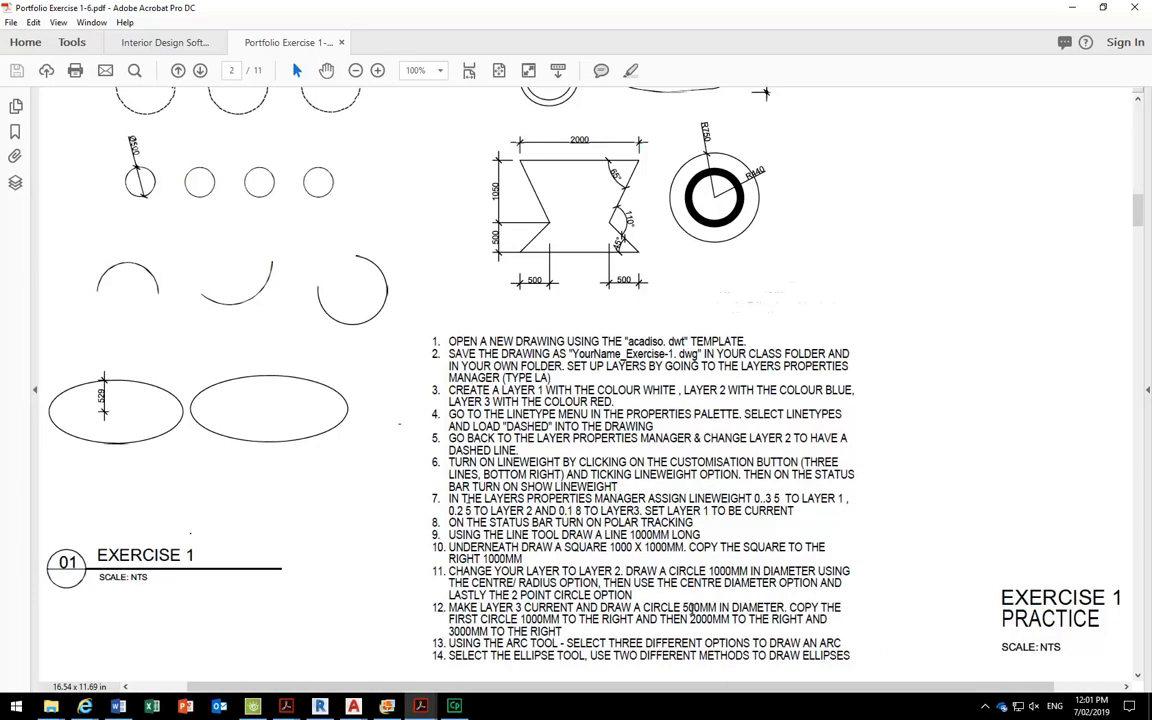
{"action": "left_click_drag", "start_coordinate": [683, 607], "coordinate": [720, 607]}
{"action": "left_click", "coordinate": [708, 609]}
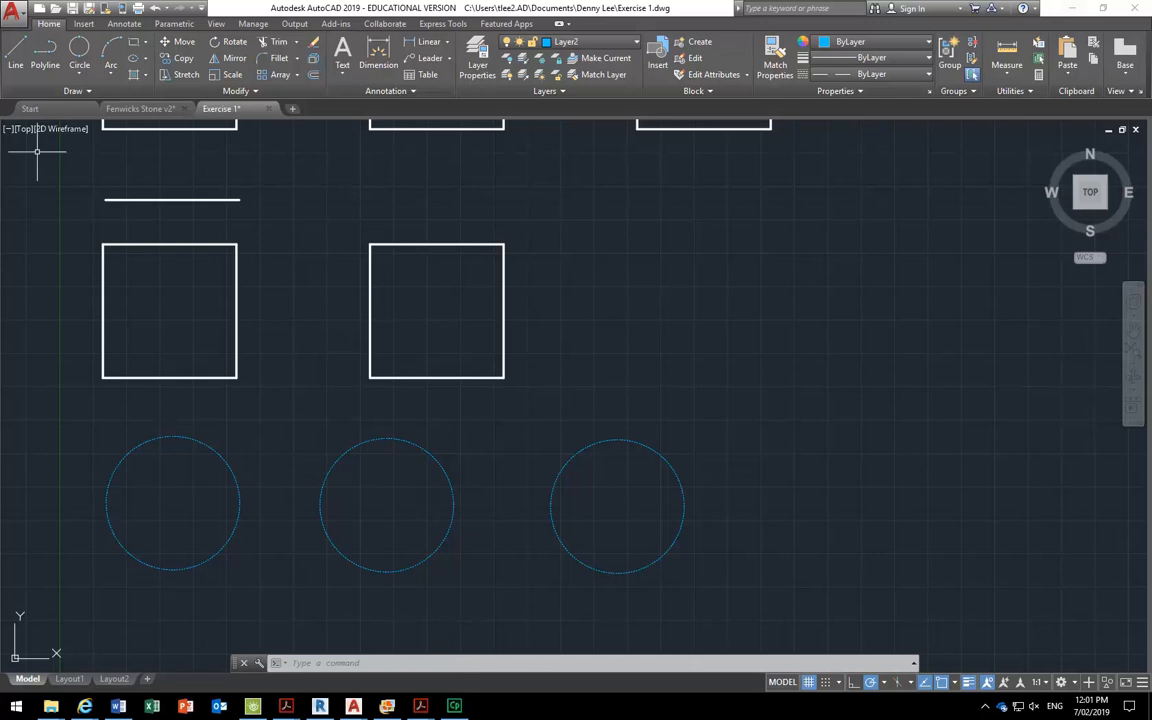
Return to AutoCAD and make Layer3 the current layer.
{"action": "key", "text": "alt+Tab"}
{"action": "middle_click_drag", "start_coordinate": [236, 211], "coordinate": [167, 227]}
{"action": "left_click", "coordinate": [596, 43]}
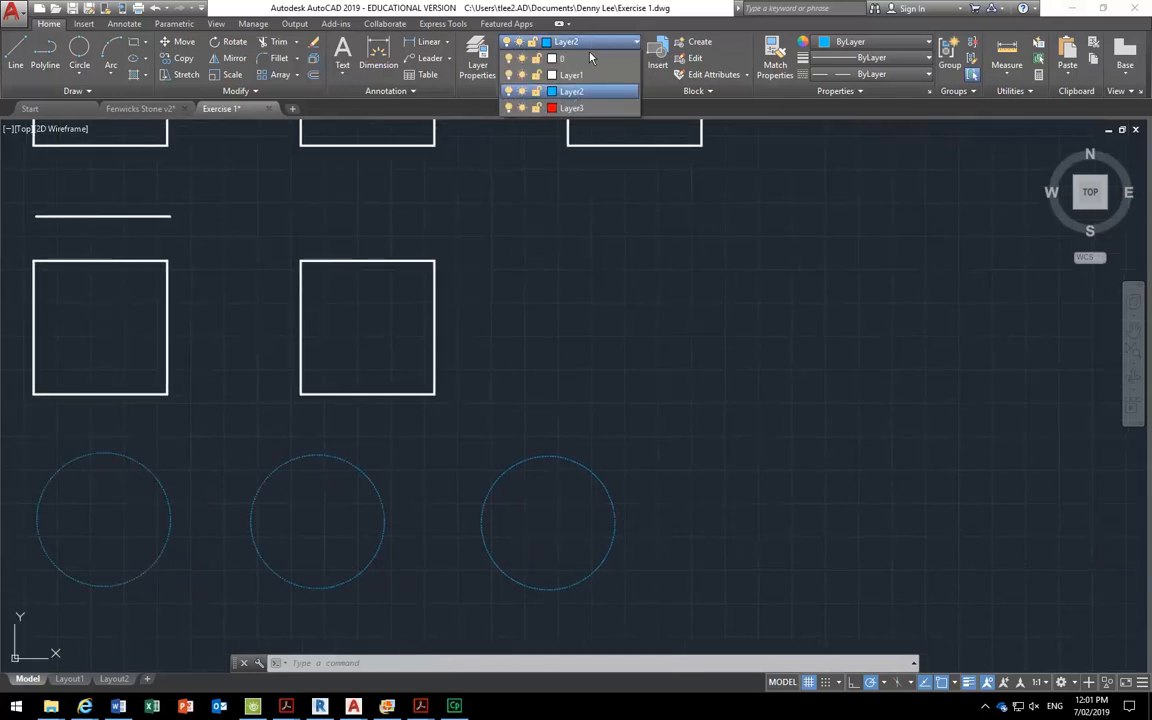
{"action": "left_click", "coordinate": [571, 107]}
Draw a Center, Diameter circle of 500 mm diameter below the first blue circle.
{"action": "scroll", "coordinate": [566, 391], "scroll_direction": "down", "scroll_amount": 2}
{"action": "middle_click_drag", "start_coordinate": [419, 265], "coordinate": [383, 321]}
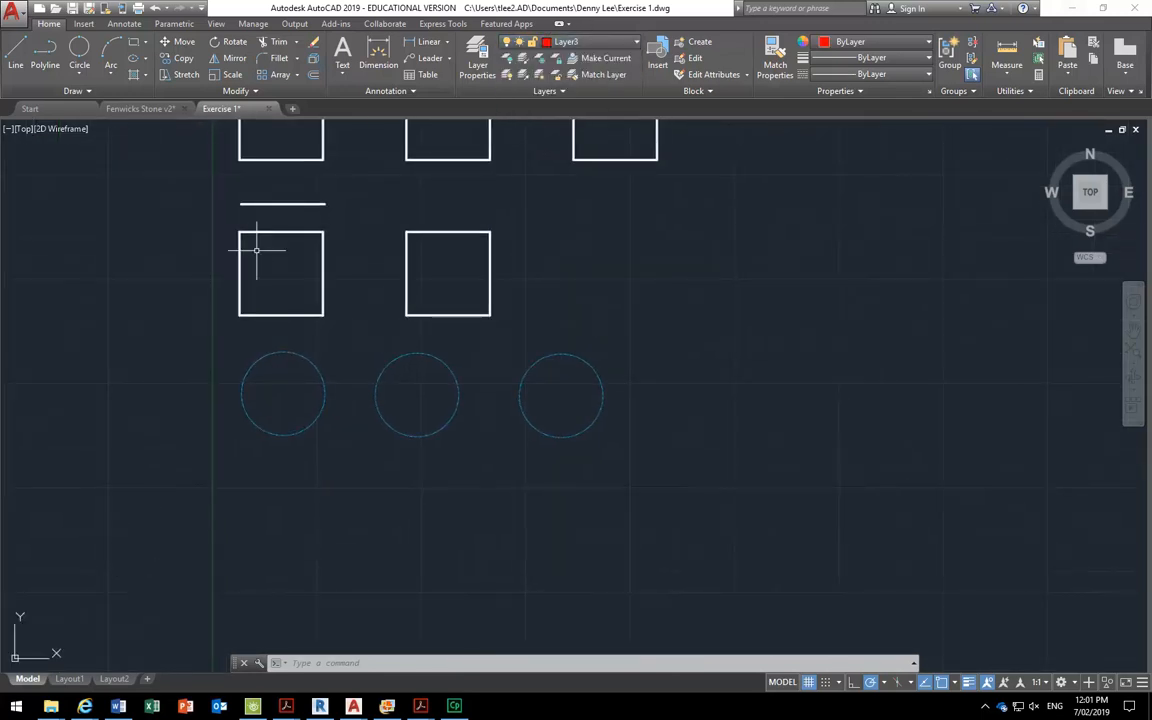
{"action": "left_click", "coordinate": [79, 72]}
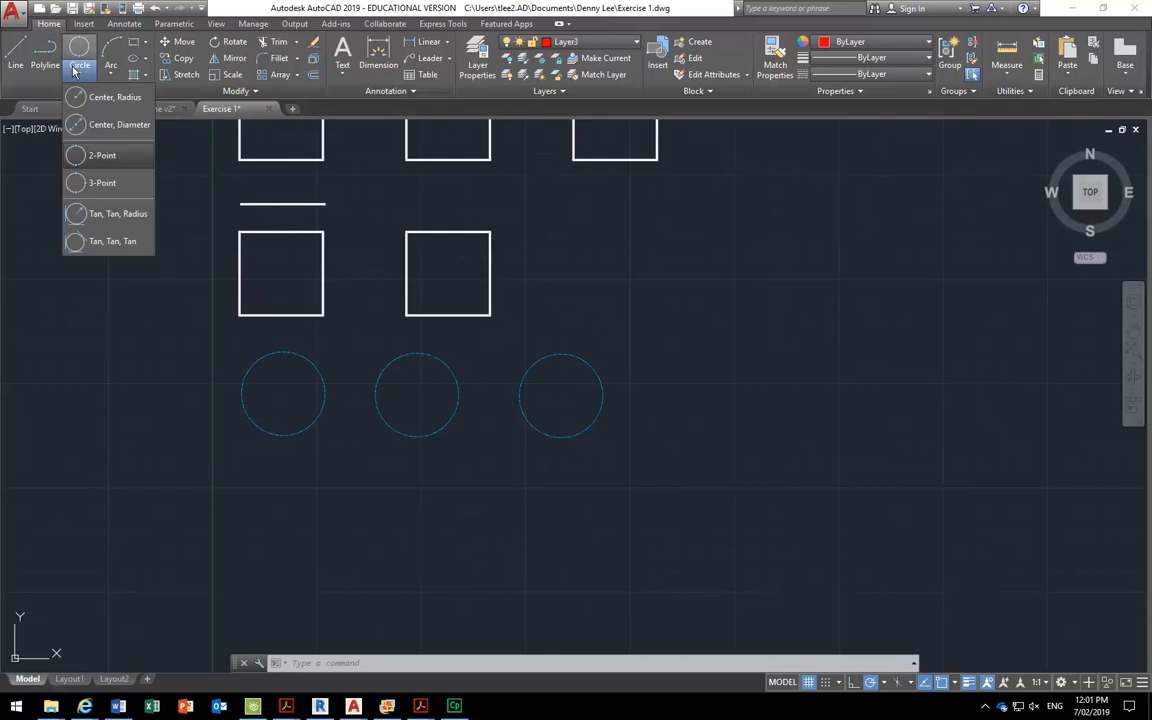
{"action": "left_click", "coordinate": [92, 130]}
{"action": "scroll", "coordinate": [278, 525], "scroll_direction": "up", "scroll_amount": 2}
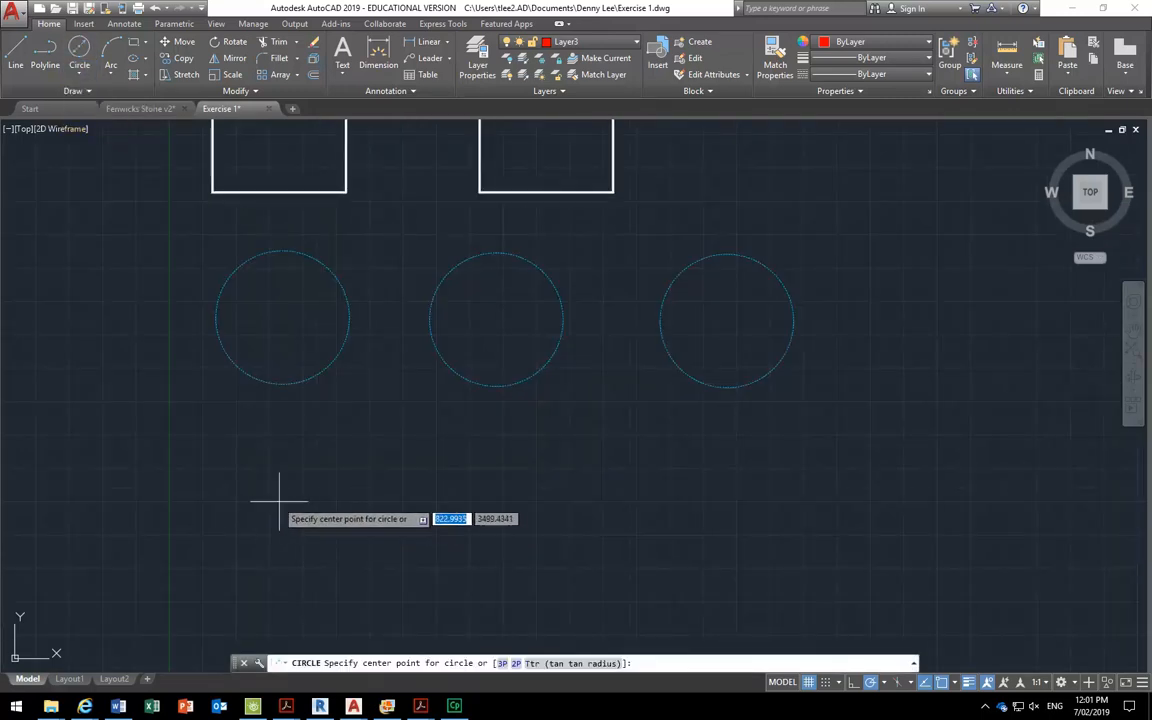
{"action": "left_click", "coordinate": [281, 500]}
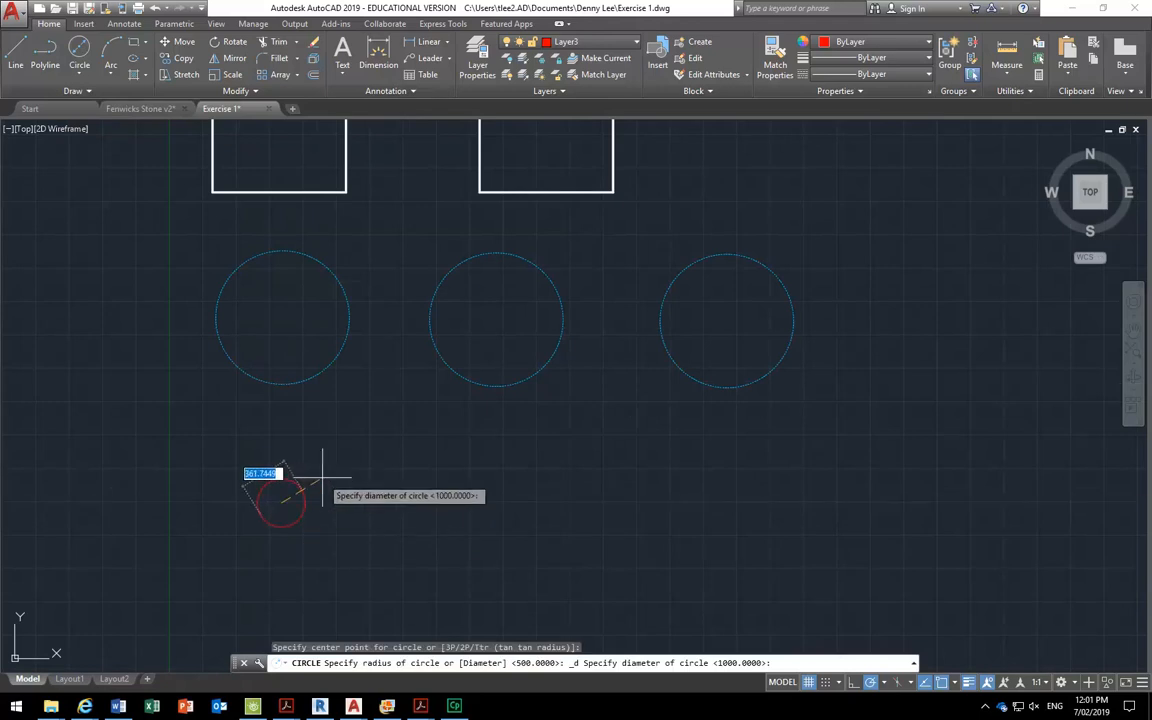
{"action": "type", "text": "500"}
{"action": "key", "text": "Return"}
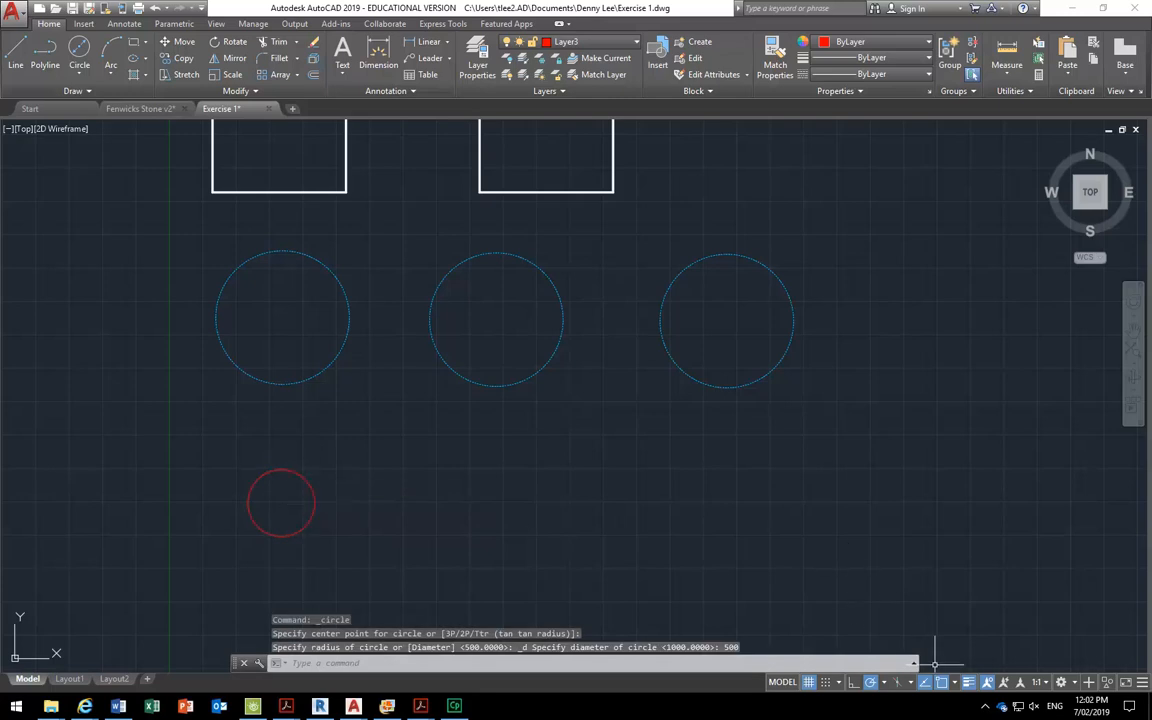
Toggle the lineweight display off and on, and inspect the line thickness of the red and blue circles.
{"action": "left_click", "coordinate": [968, 683]}
{"action": "left_click", "coordinate": [968, 683]}
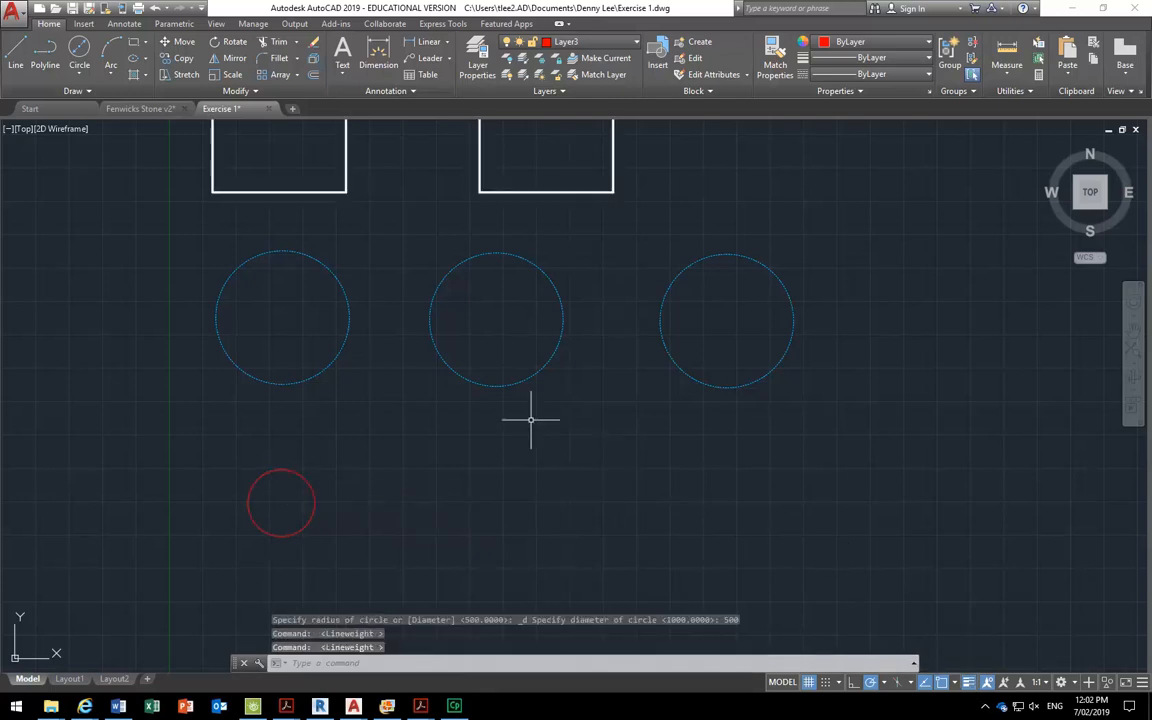
{"action": "middle_click_drag", "start_coordinate": [320, 336], "coordinate": [321, 404]}
{"action": "middle_click_drag", "start_coordinate": [275, 530], "coordinate": [260, 465]}
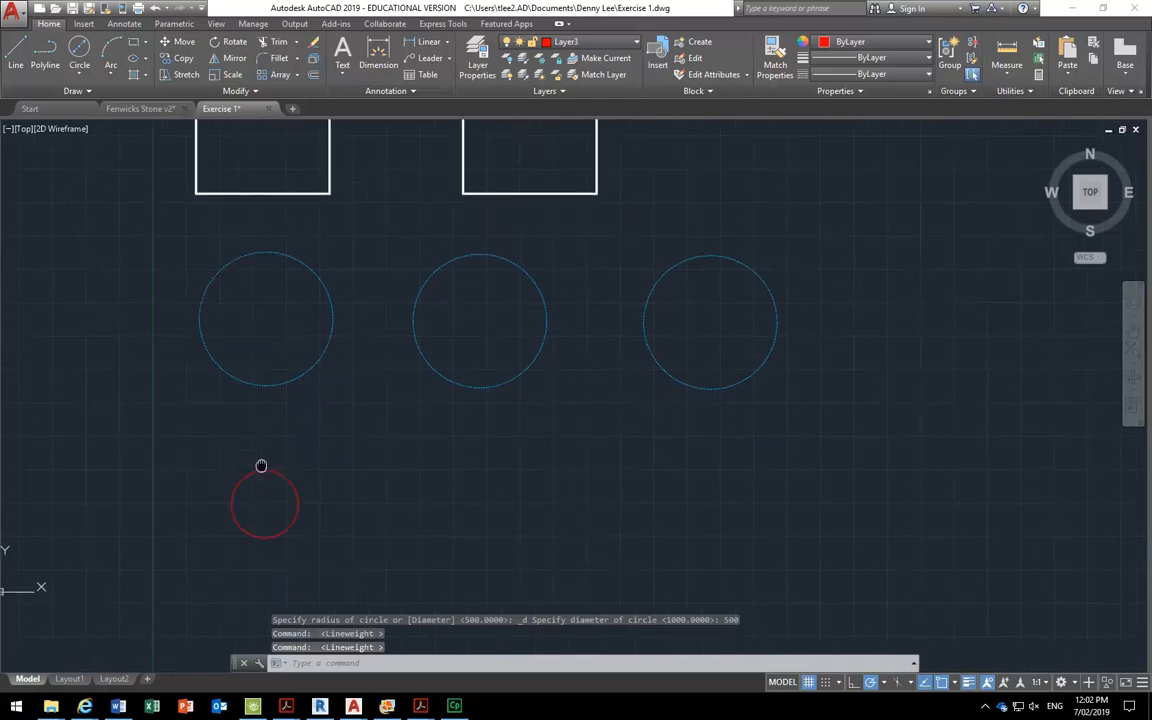
{"action": "scroll", "coordinate": [256, 497], "scroll_direction": "up", "scroll_amount": 2}
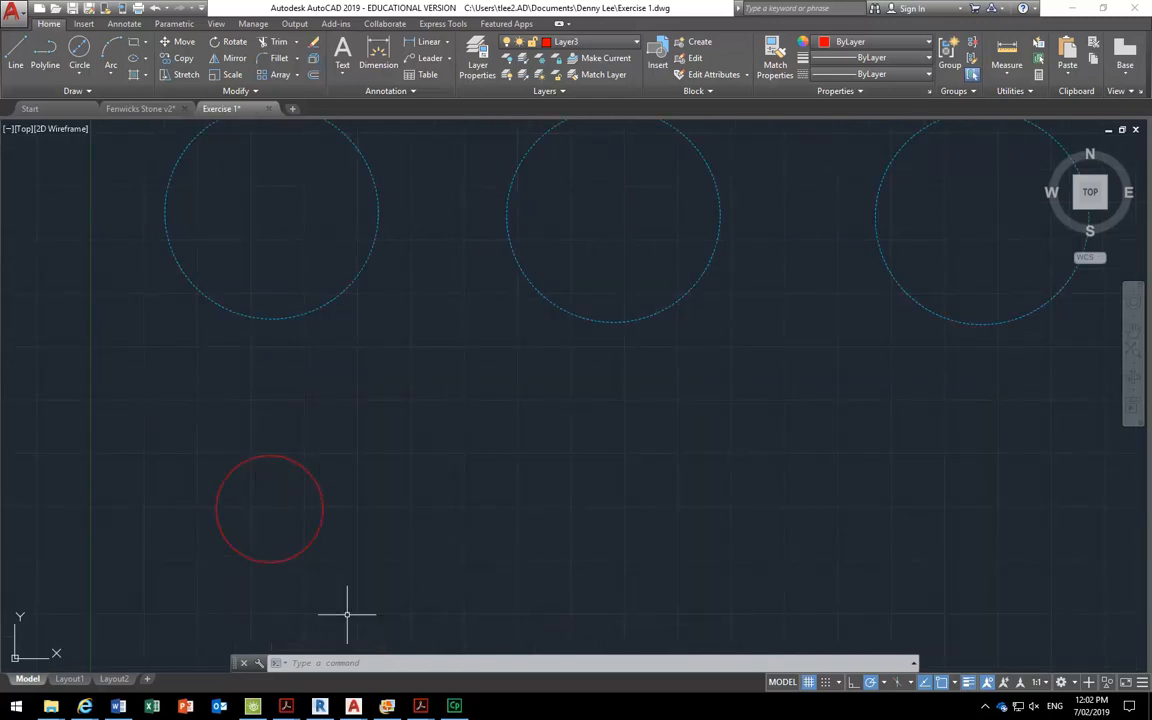
Switch to the exercise PDF and examine the copy distances for the small circle in instruction 12.
{"action": "mouse_move", "coordinate": [421, 708]}
{"action": "left_click", "coordinate": [453, 636]}
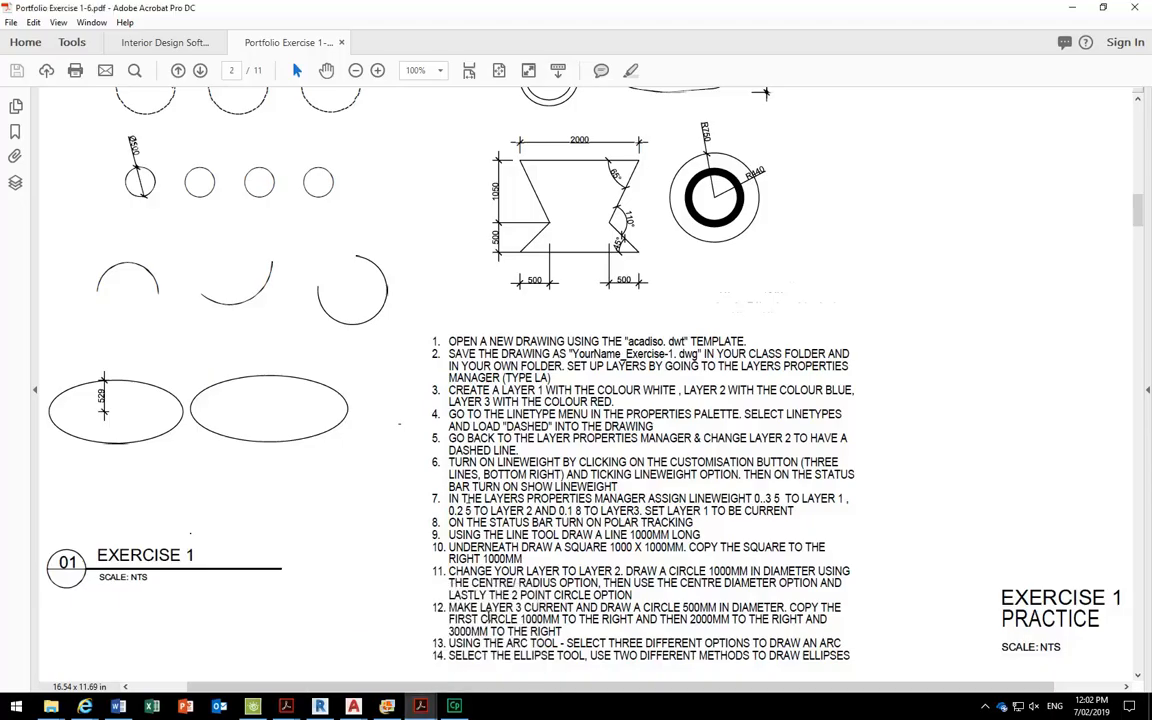
{"action": "scroll", "coordinate": [658, 548], "scroll_direction": "down", "scroll_amount": 1}
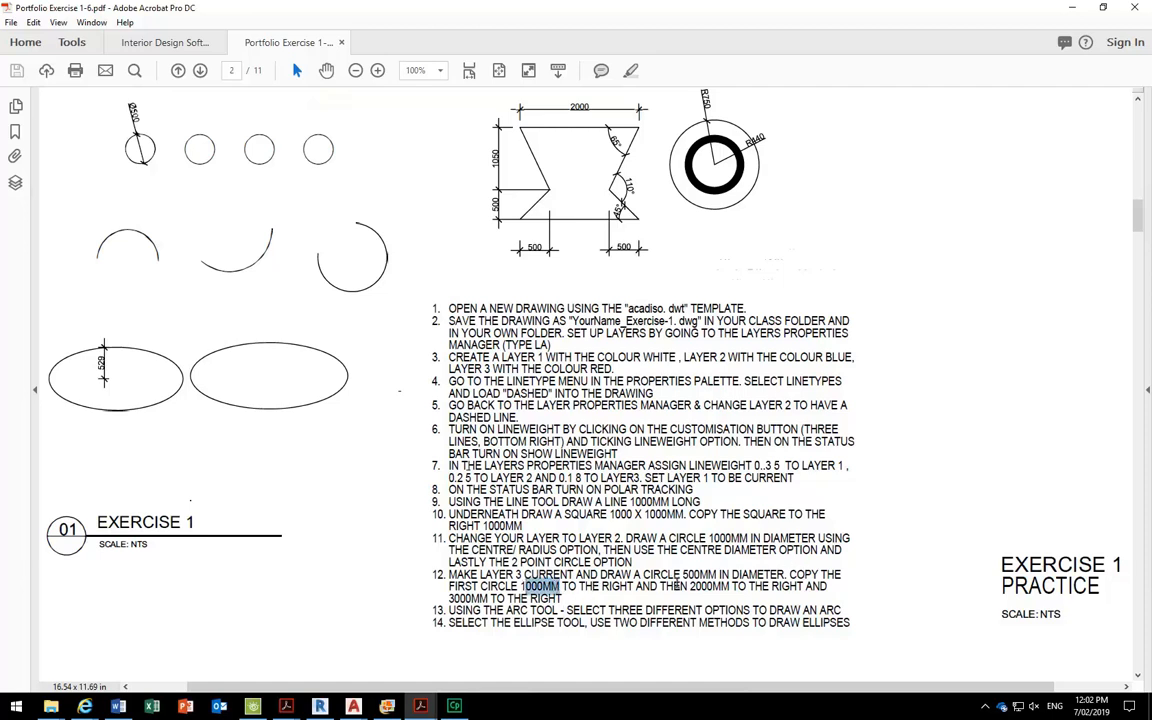
{"action": "left_click_drag", "start_coordinate": [689, 588], "coordinate": [732, 590]}
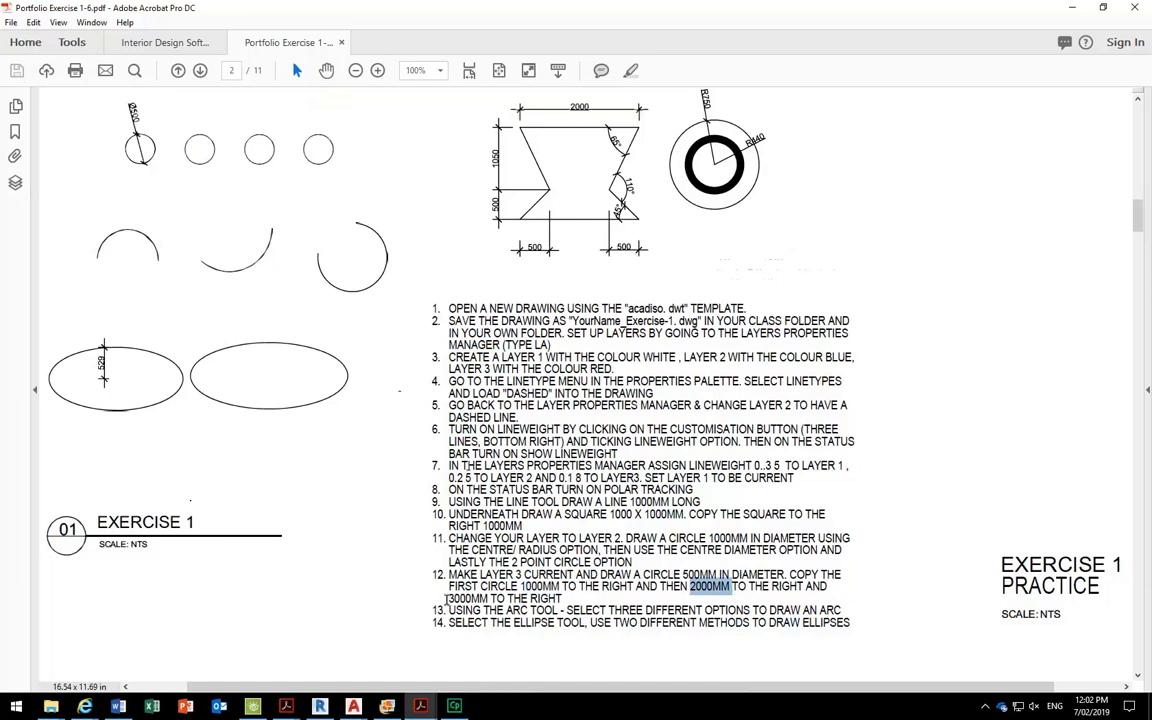
{"action": "left_click_drag", "start_coordinate": [448, 607], "coordinate": [505, 611]}
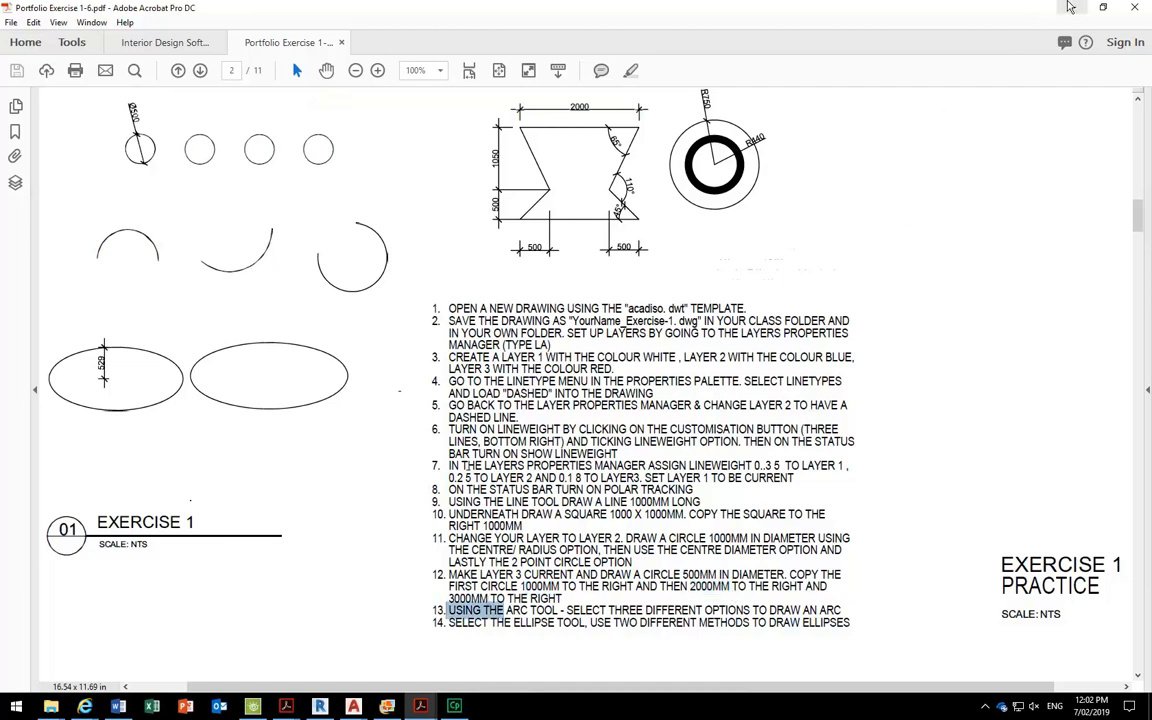
Return to AutoCAD and copy the red 500 mm circle 1000 mm horizontally to the right.
{"action": "left_click", "coordinate": [1070, 7]}
{"action": "left_click", "coordinate": [169, 417]}
{"action": "left_click", "coordinate": [379, 568]}
{"action": "left_click", "coordinate": [178, 58]}
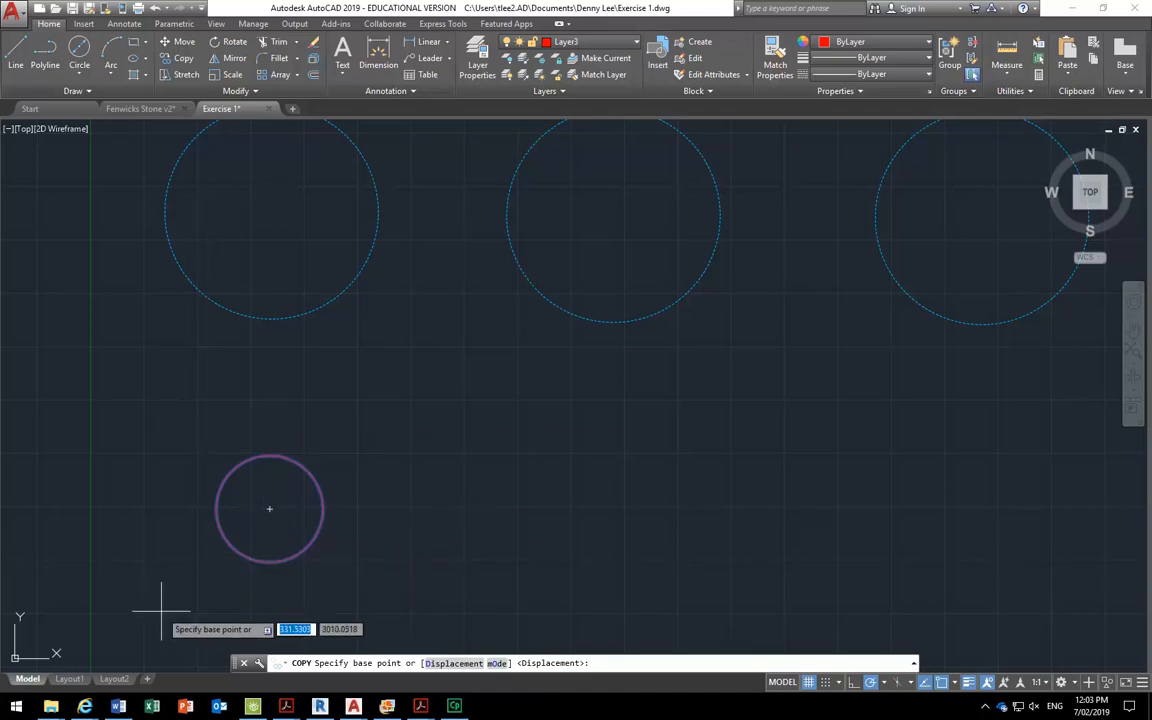
{"action": "middle_click_drag", "start_coordinate": [267, 614], "coordinate": [199, 546]}
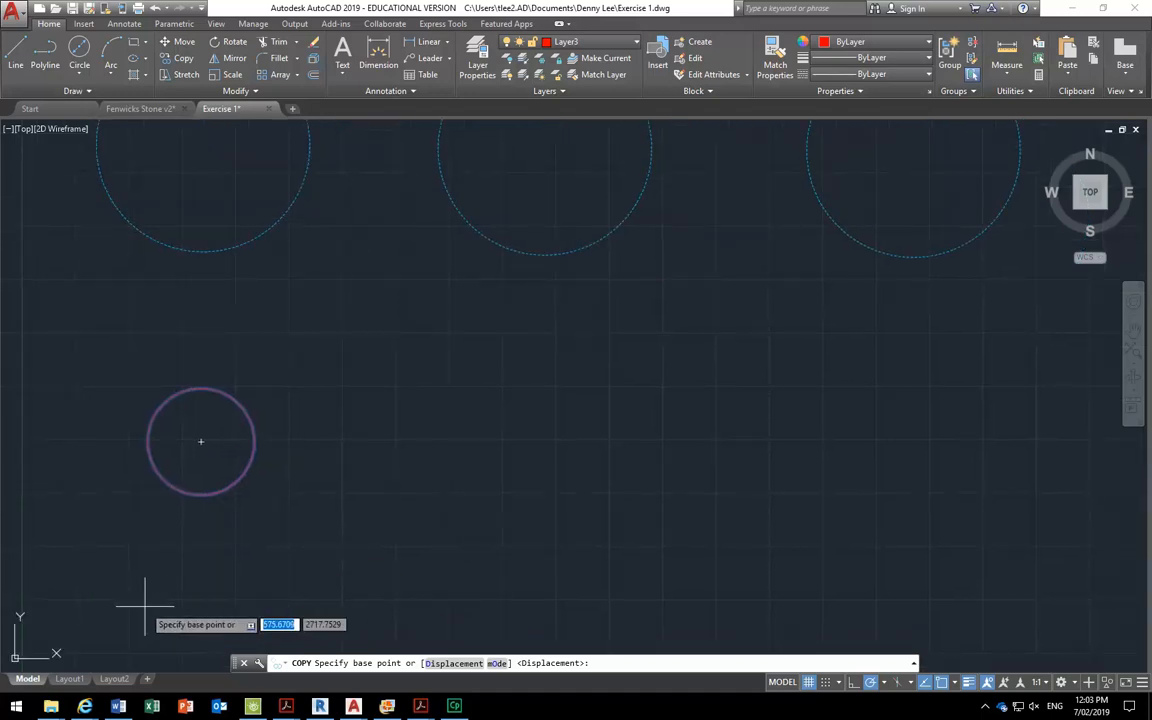
{"action": "left_click", "coordinate": [145, 607]}
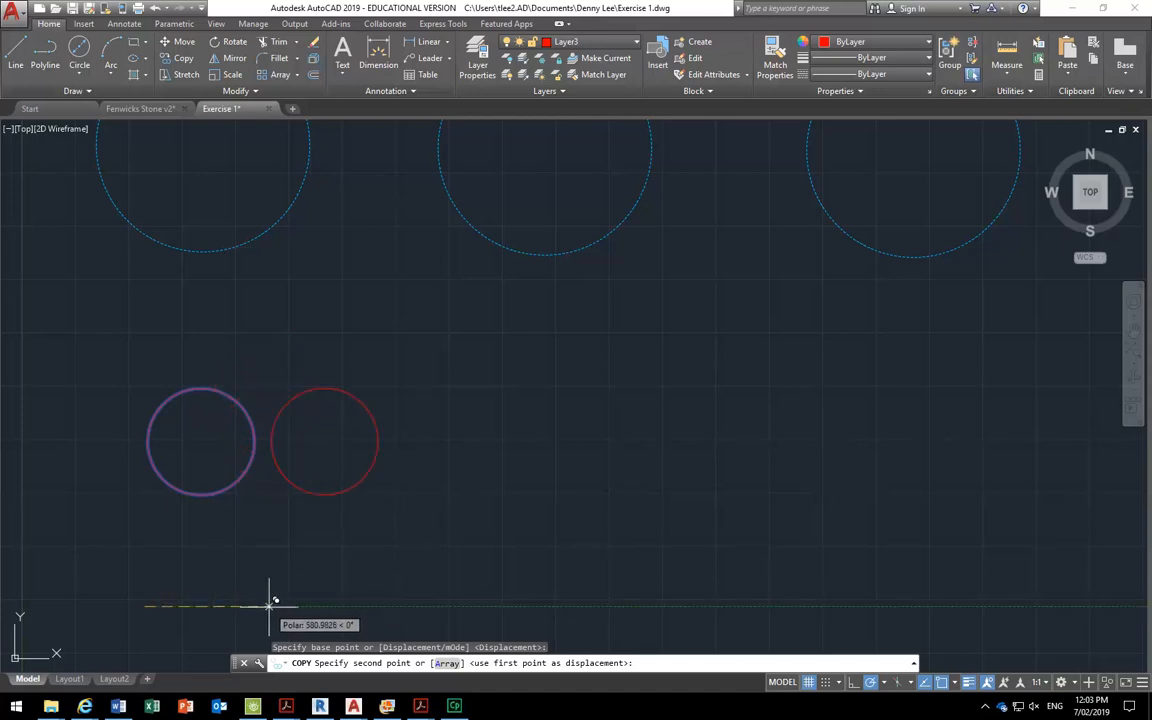
{"action": "type", "text": "1000"}
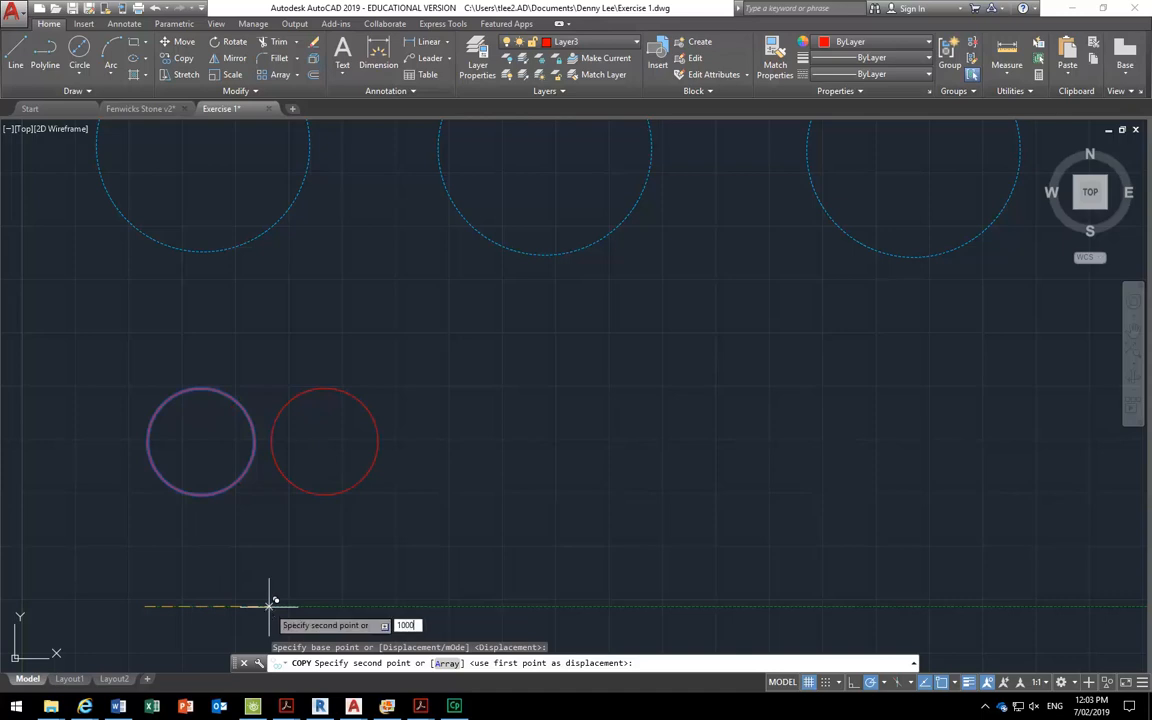
{"action": "key", "text": "Return"}
Place two more copies of the red circle 2000 mm and 3000 mm to the right, and finish copying.
{"action": "type", "text": "2"}
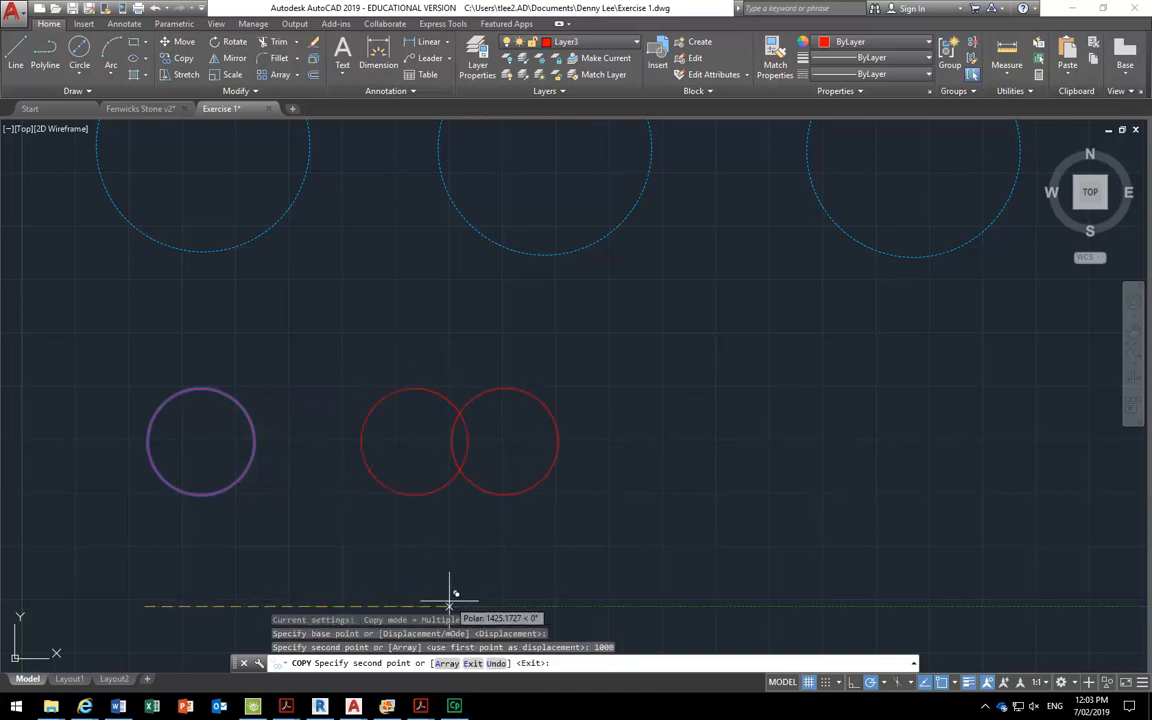
{"action": "type", "text": "00"}
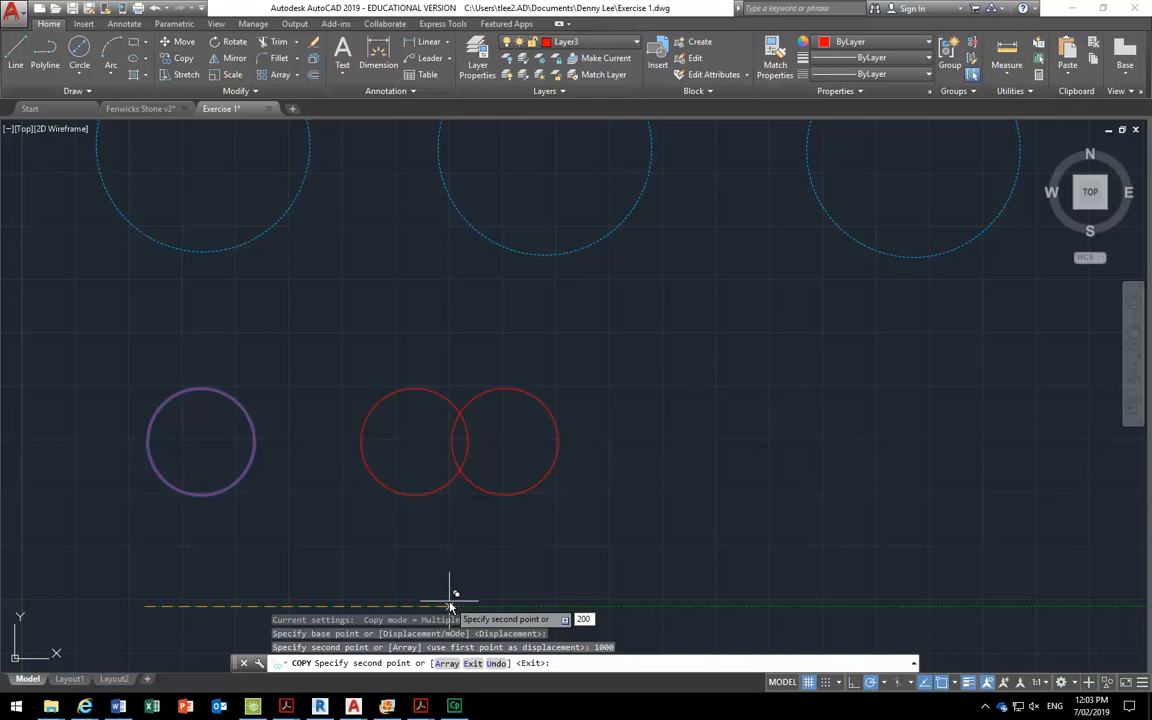
{"action": "type", "text": "0"}
{"action": "key", "text": "Return"}
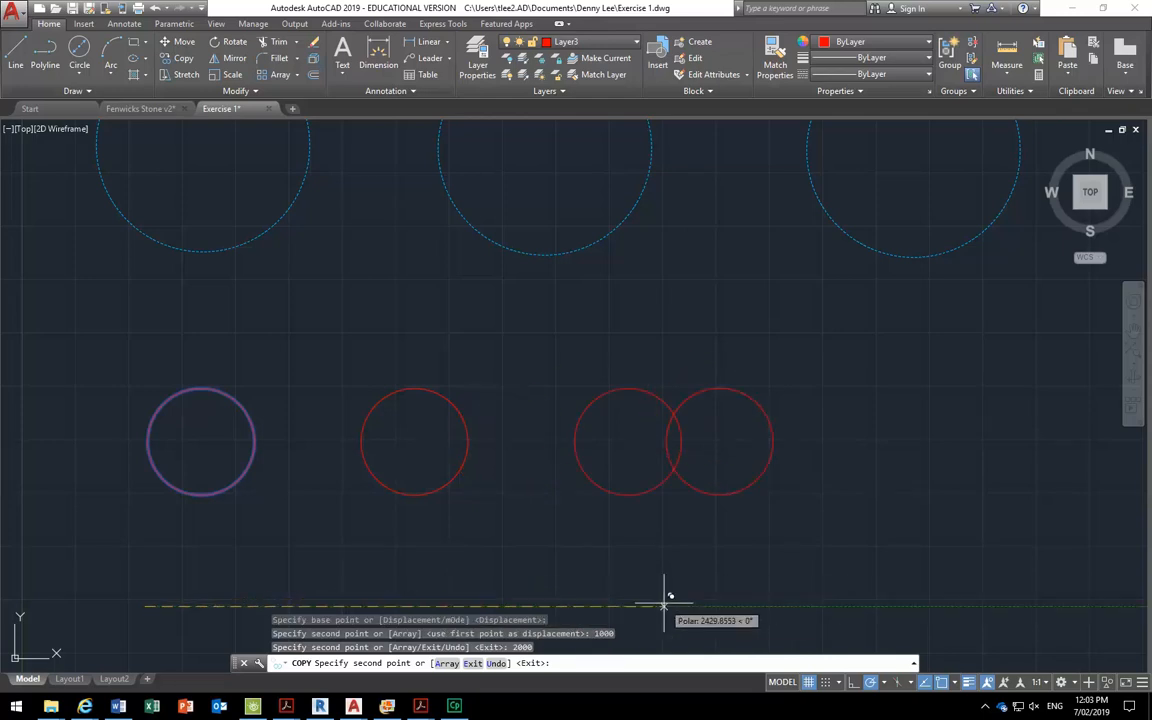
{"action": "type", "text": "3000"}
{"action": "key", "text": "Return"}
{"action": "scroll", "coordinate": [478, 400], "scroll_direction": "down", "scroll_amount": 3}
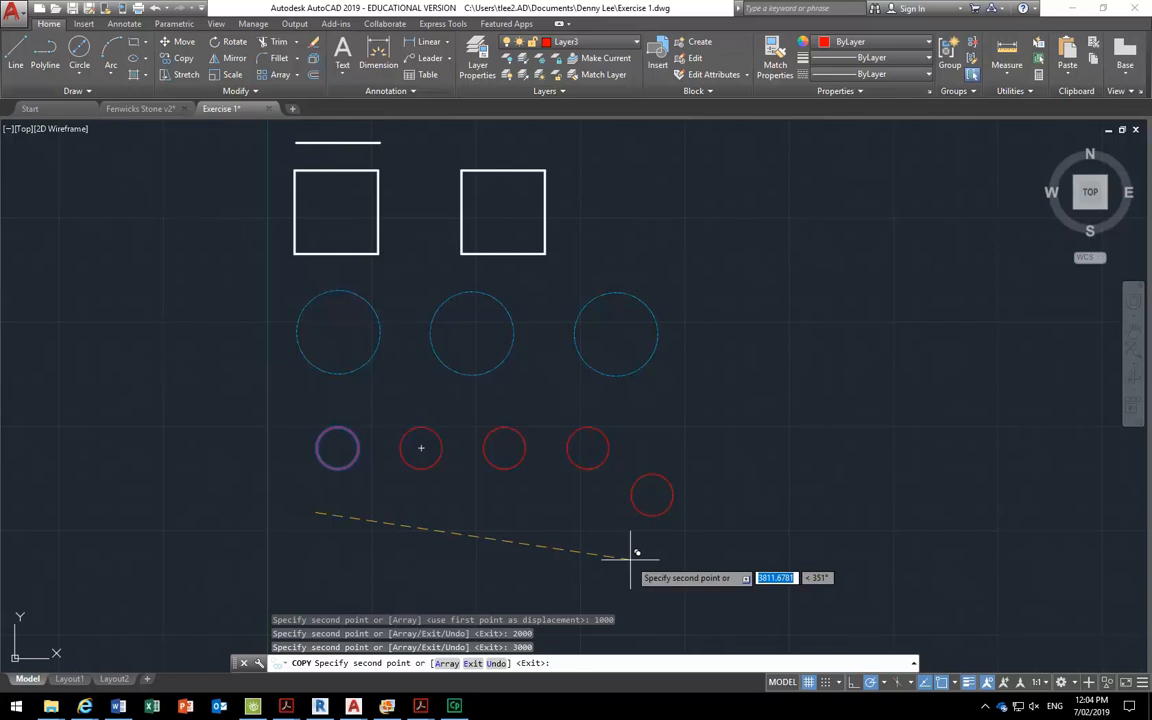
{"action": "key", "text": "Return"}
{"action": "scroll", "coordinate": [316, 386], "scroll_direction": "up", "scroll_amount": 2}
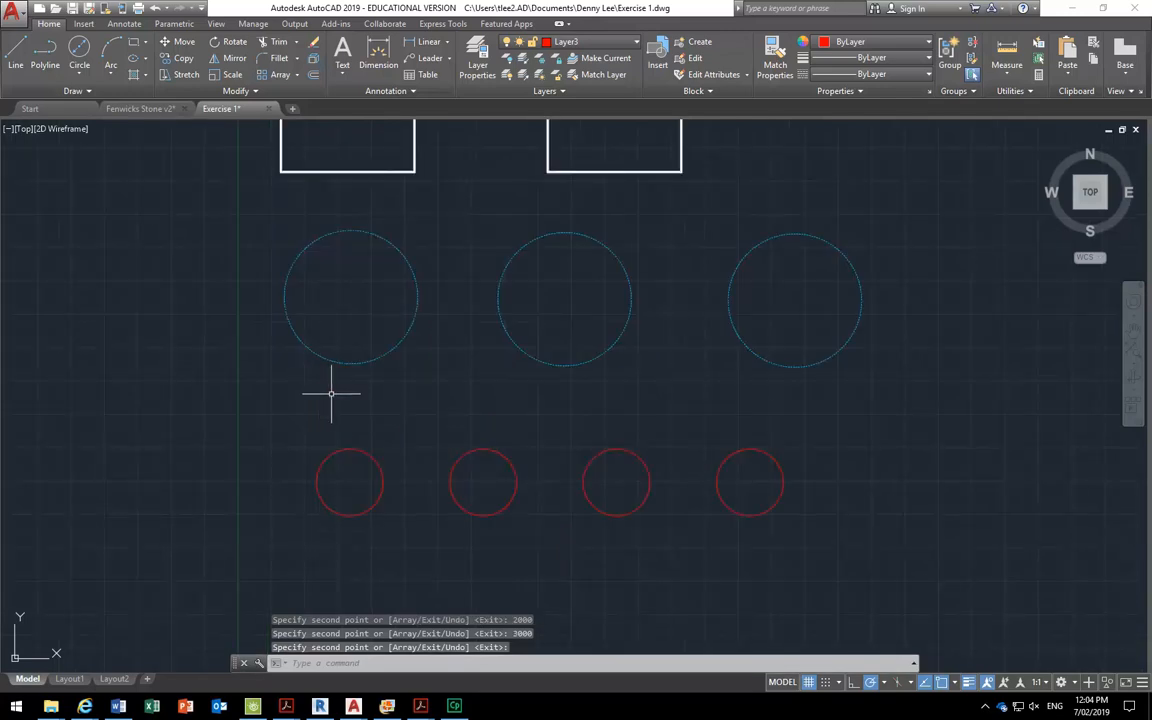
{"action": "scroll", "coordinate": [333, 395], "scroll_direction": "down", "scroll_amount": 2}
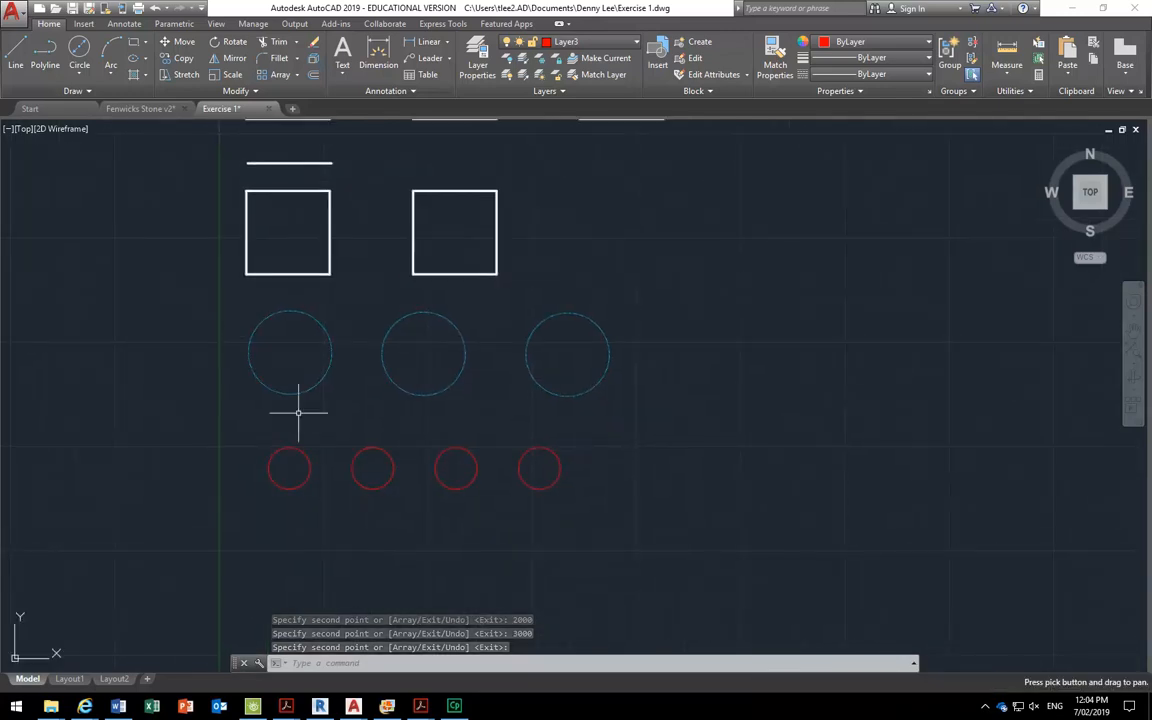
Switch to the exercise PDF and examine instruction 13 about drawing arcs with the Arc tool.
{"action": "mouse_move", "coordinate": [420, 705]}
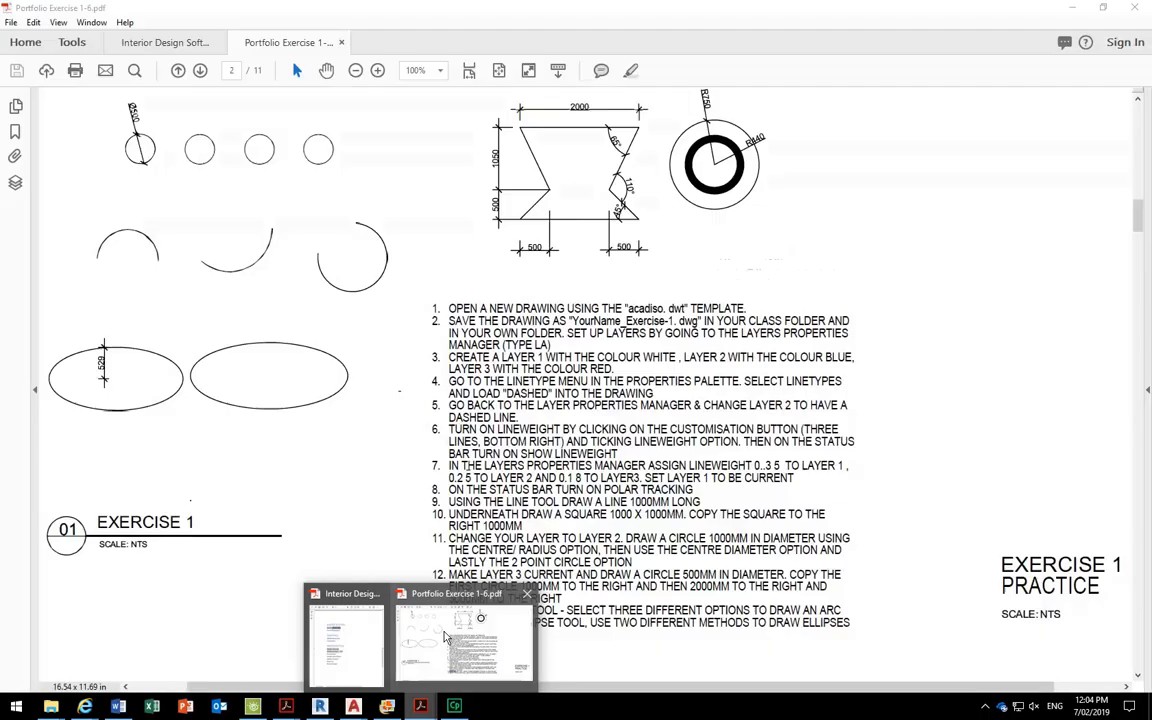
{"action": "left_click", "coordinate": [446, 637]}
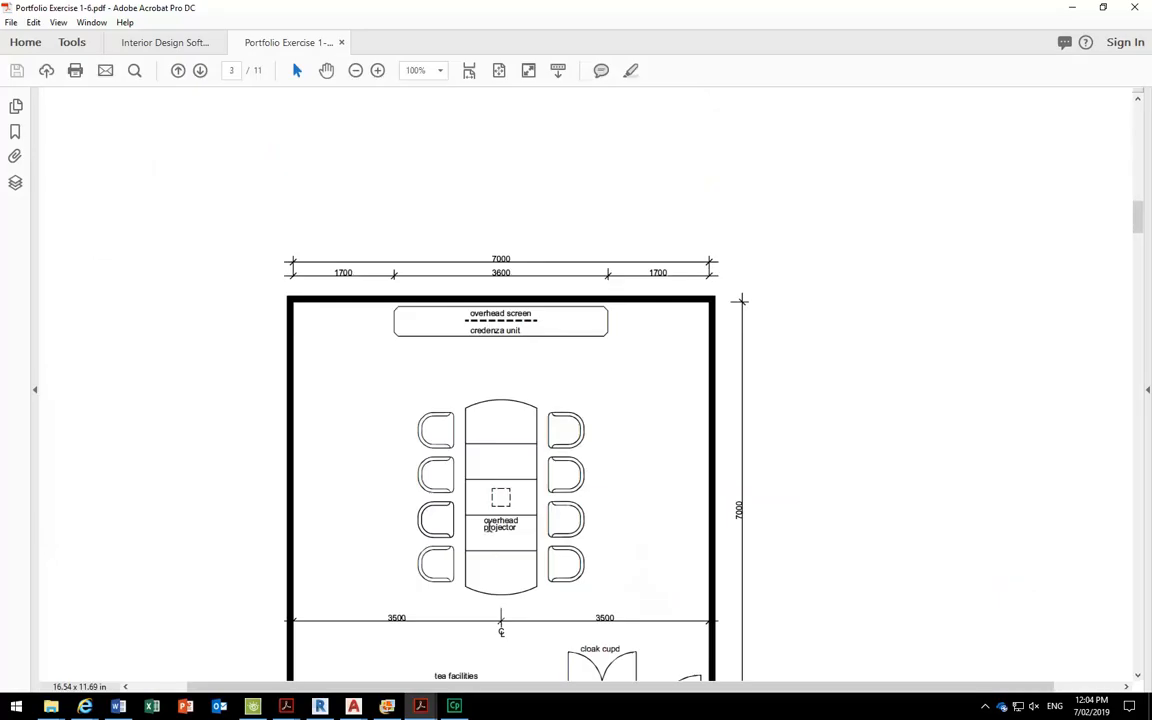
{"action": "scroll", "coordinate": [487, 527], "scroll_direction": "up", "scroll_amount": 5}
{"action": "left_click", "coordinate": [587, 607]}
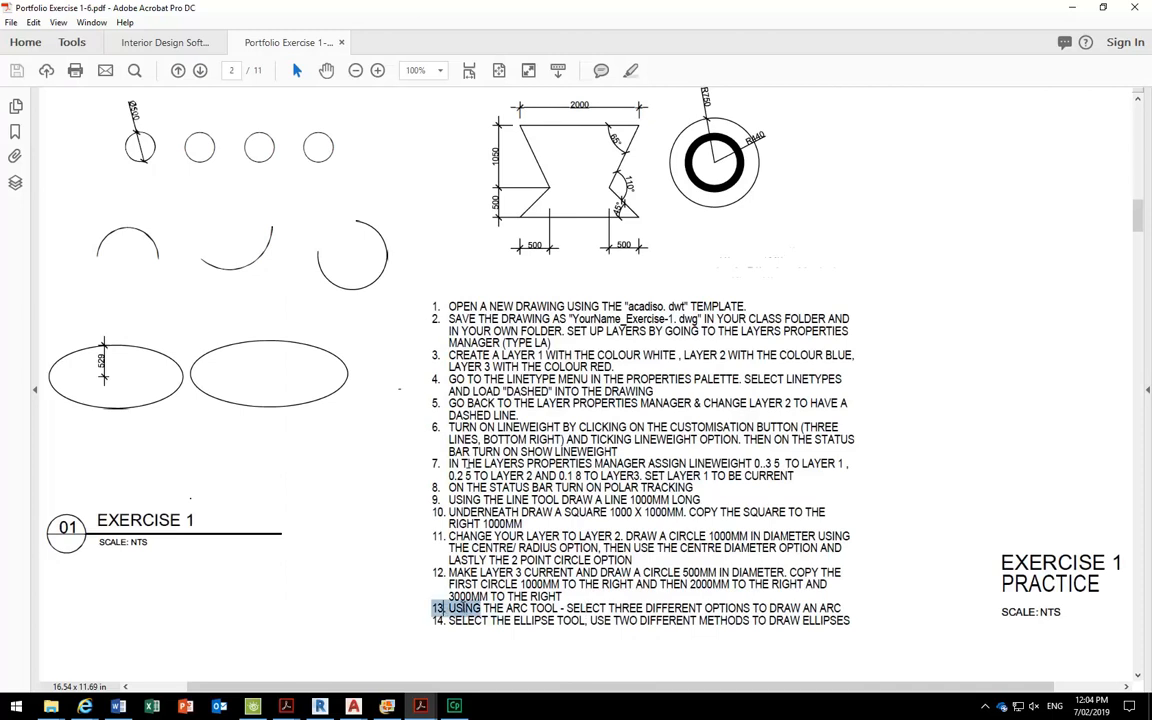
{"action": "left_click_drag", "start_coordinate": [443, 607], "coordinate": [821, 598]}
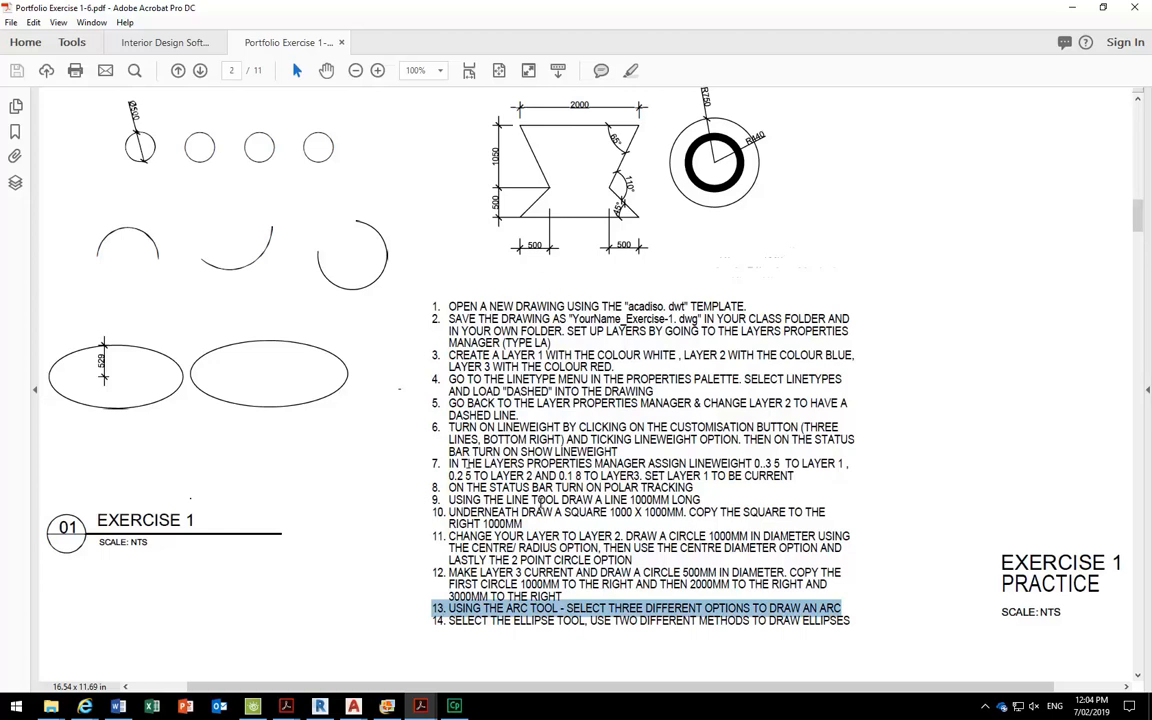
Return to AutoCAD and make Layer1 the current layer.
{"action": "left_click", "coordinate": [1073, 9]}
{"action": "middle_click_drag", "start_coordinate": [342, 391], "coordinate": [372, 346]}
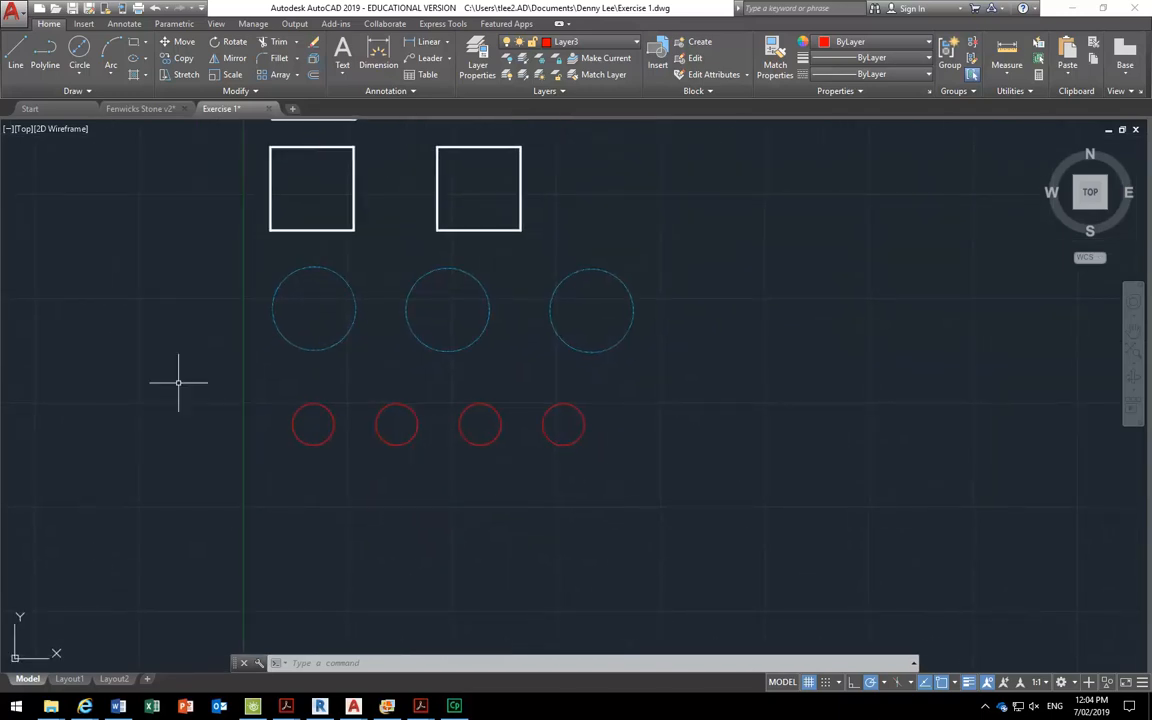
{"action": "scroll", "coordinate": [234, 380], "scroll_direction": "down", "scroll_amount": 2}
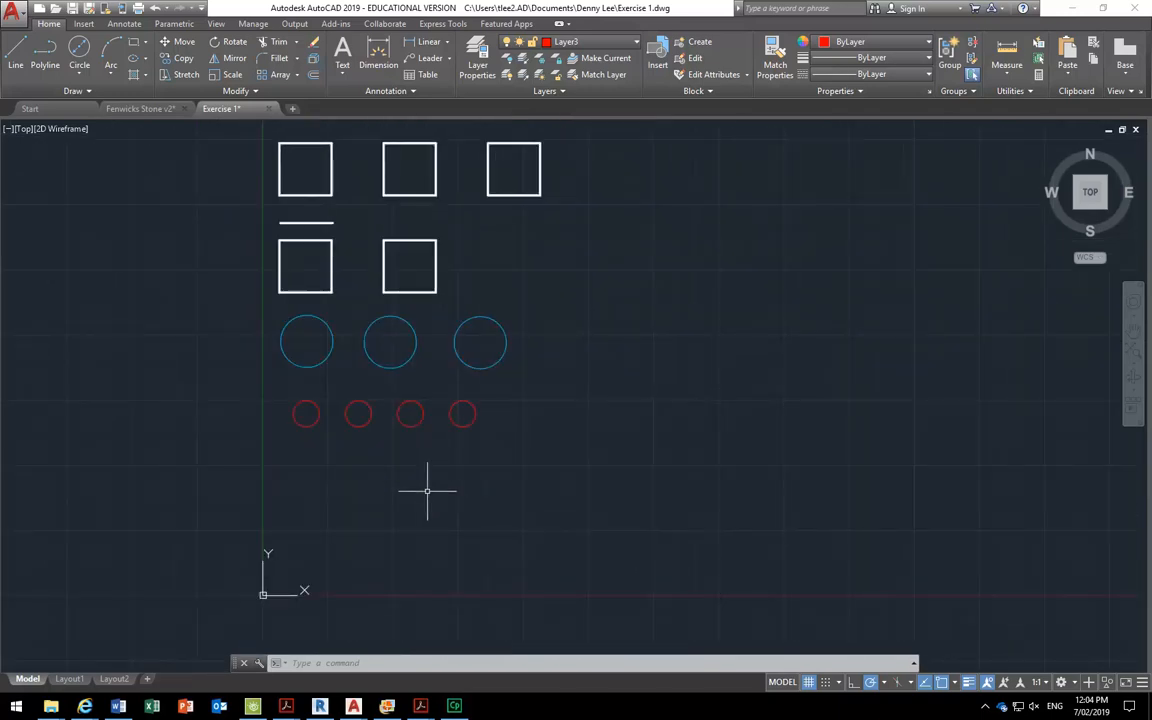
{"action": "left_click", "coordinate": [113, 76]}
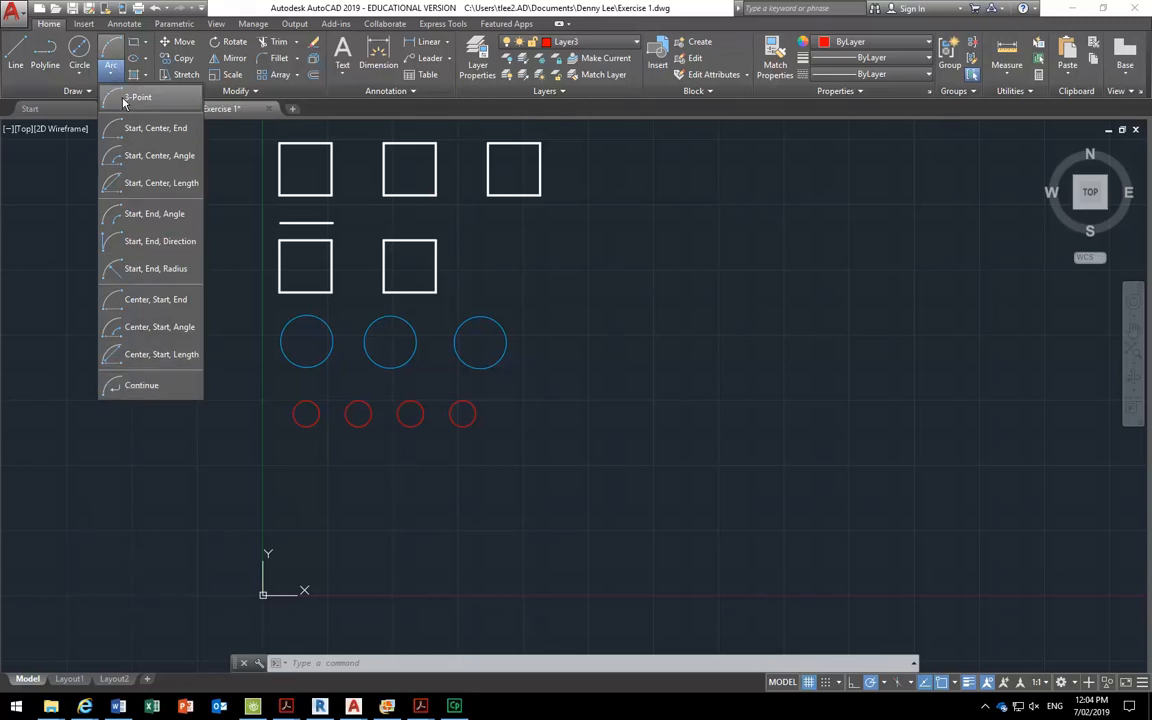
{"action": "left_click", "coordinate": [577, 43]}
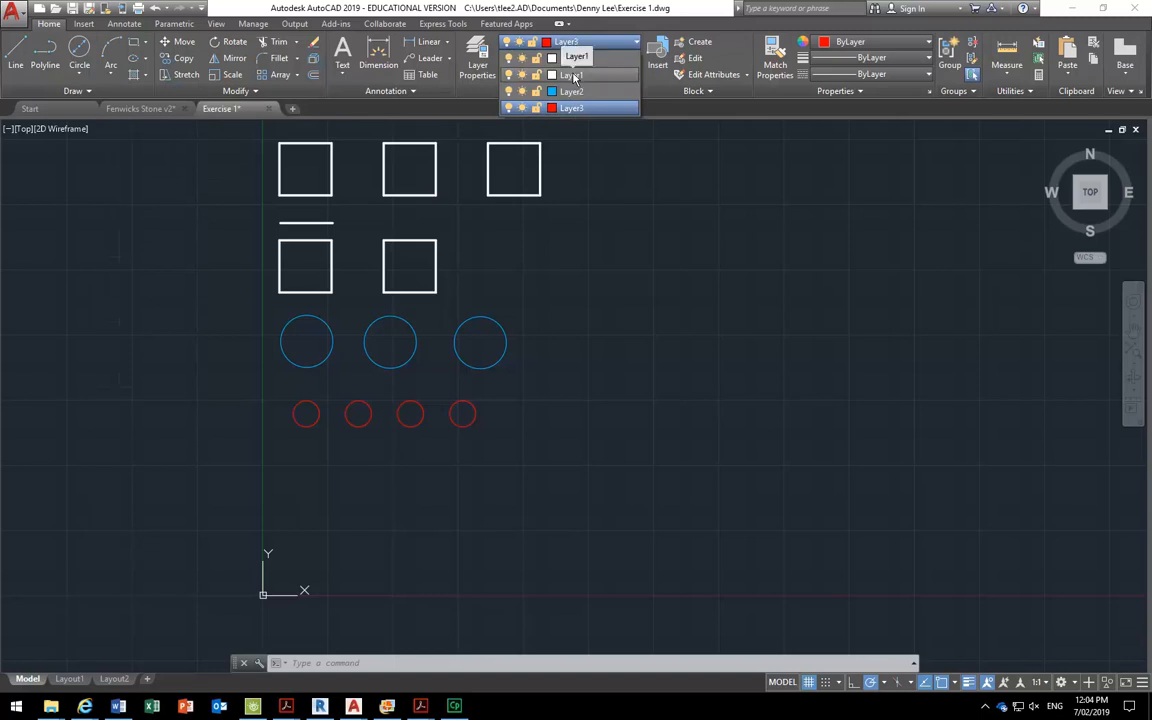
{"action": "left_click", "coordinate": [574, 76]}
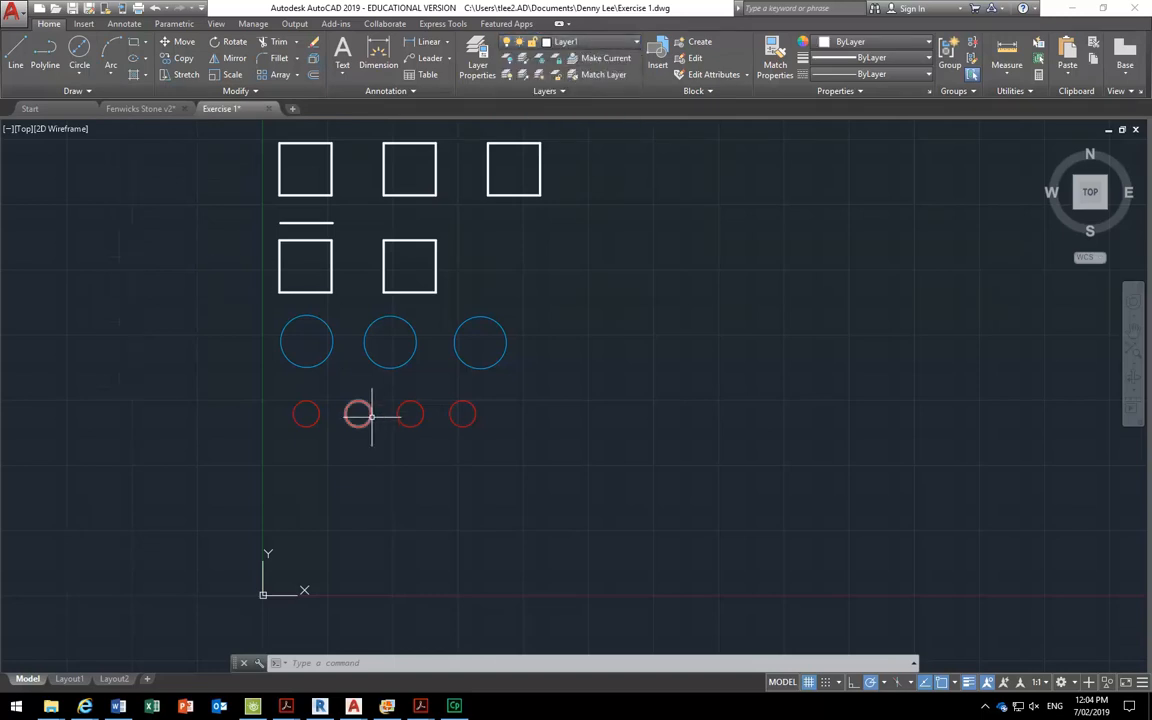
Draw an upward-bulging arc below the first red circle with the 3-Point arc option.
{"action": "left_click", "coordinate": [112, 77]}
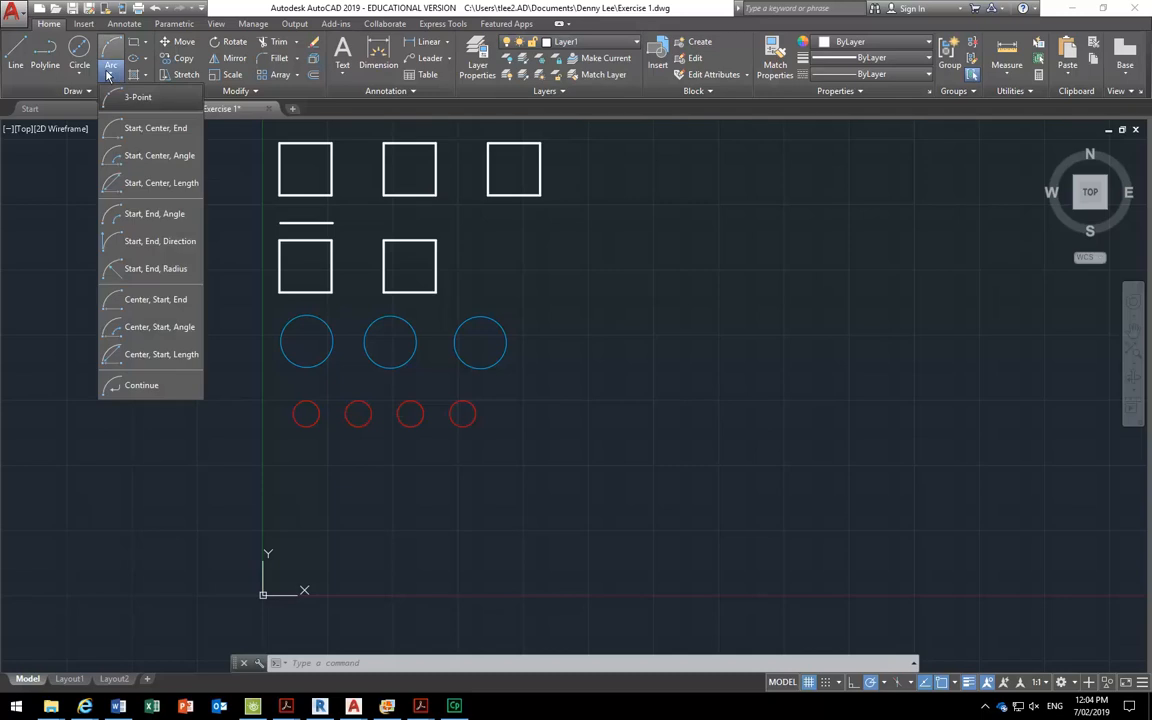
{"action": "left_click", "coordinate": [127, 104]}
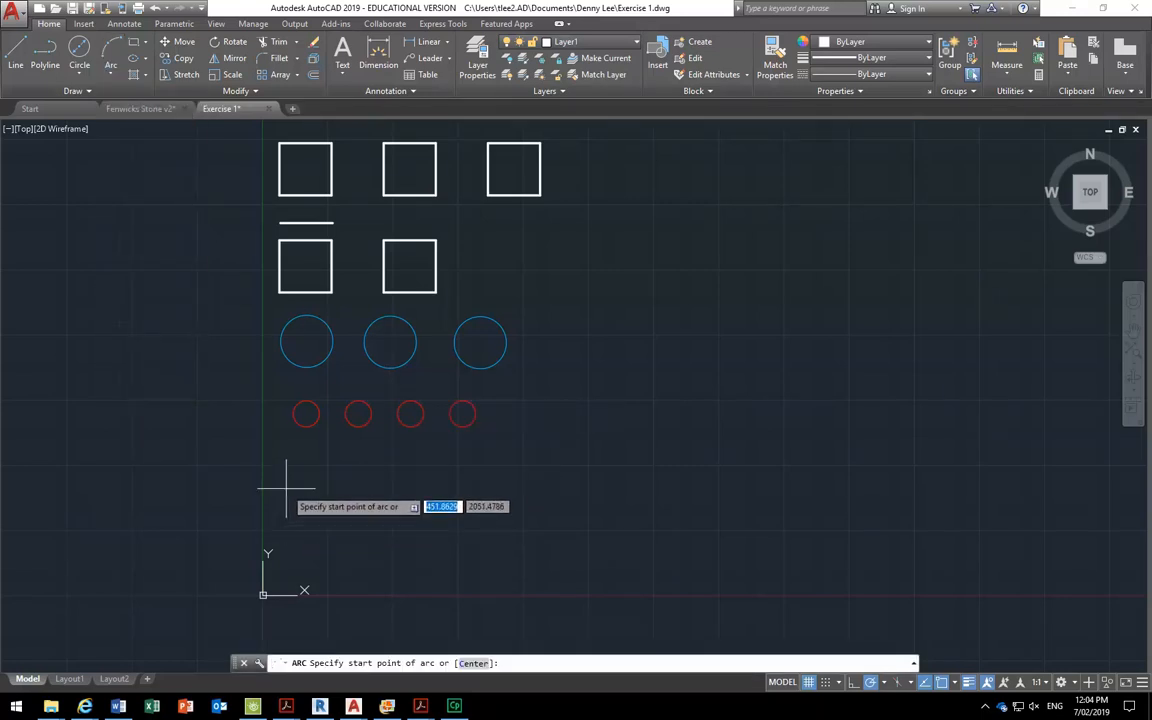
{"action": "left_click", "coordinate": [282, 486]}
{"action": "scroll", "coordinate": [286, 478], "scroll_direction": "up", "scroll_amount": 4}
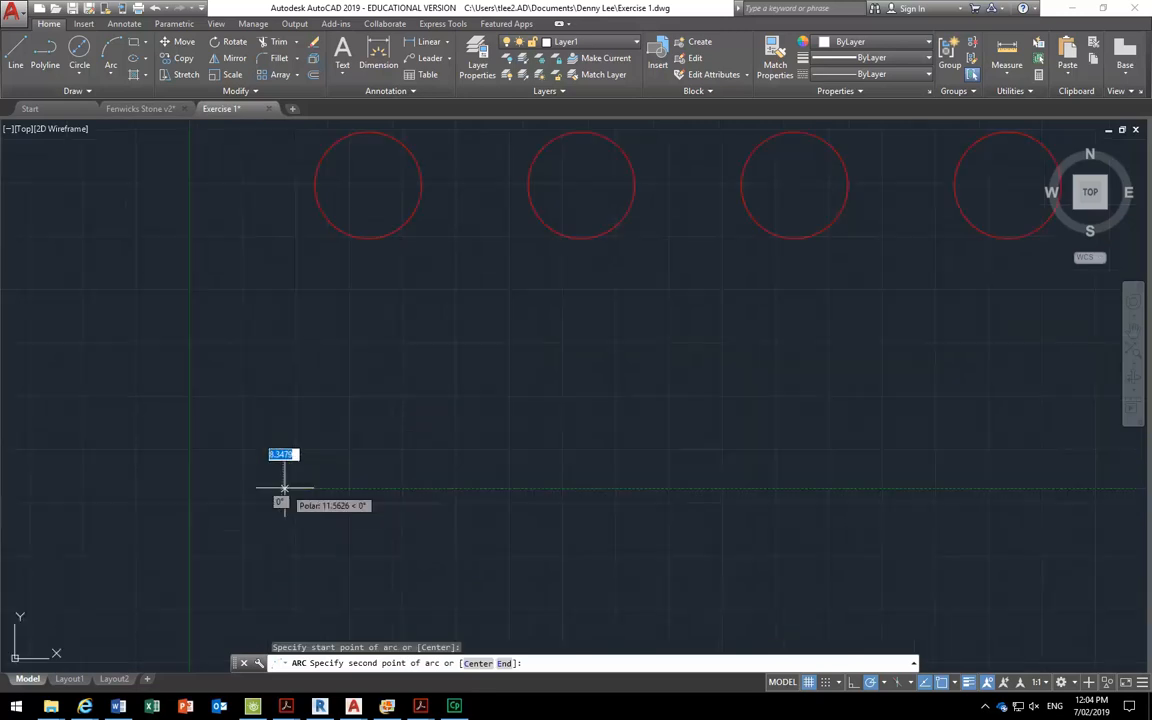
{"action": "scroll", "coordinate": [310, 408], "scroll_direction": "down", "scroll_amount": 2}
{"action": "scroll", "coordinate": [330, 410], "scroll_direction": "up", "scroll_amount": 2}
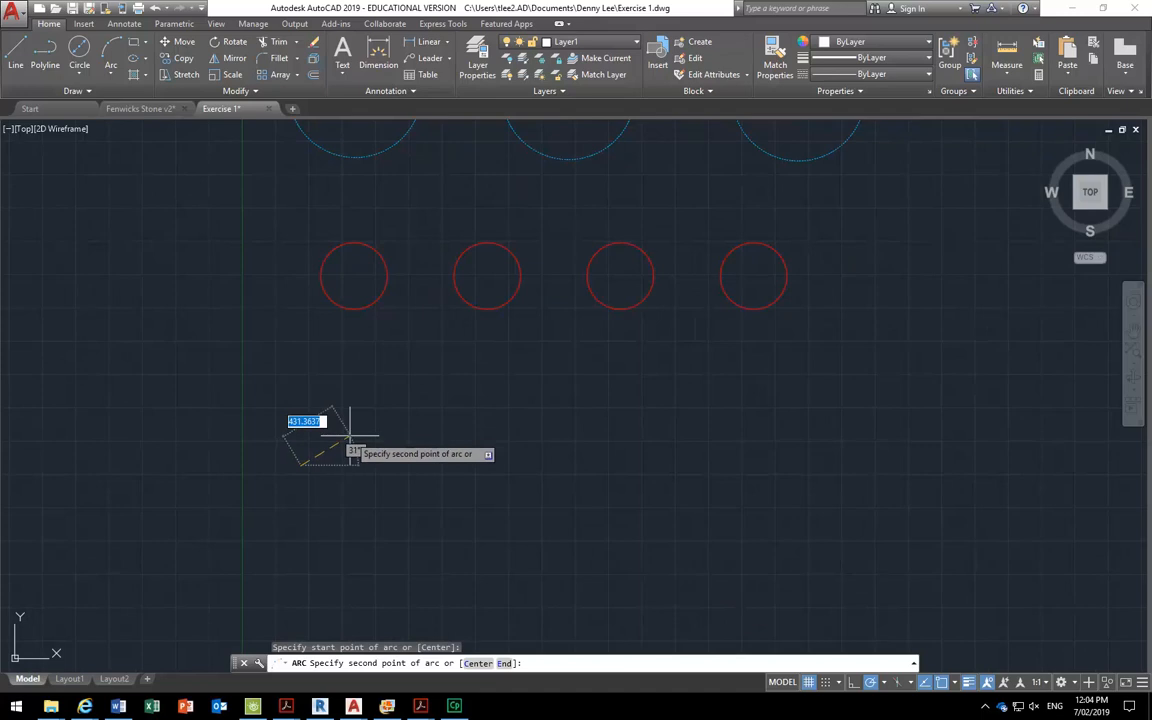
{"action": "left_click", "coordinate": [350, 436]}
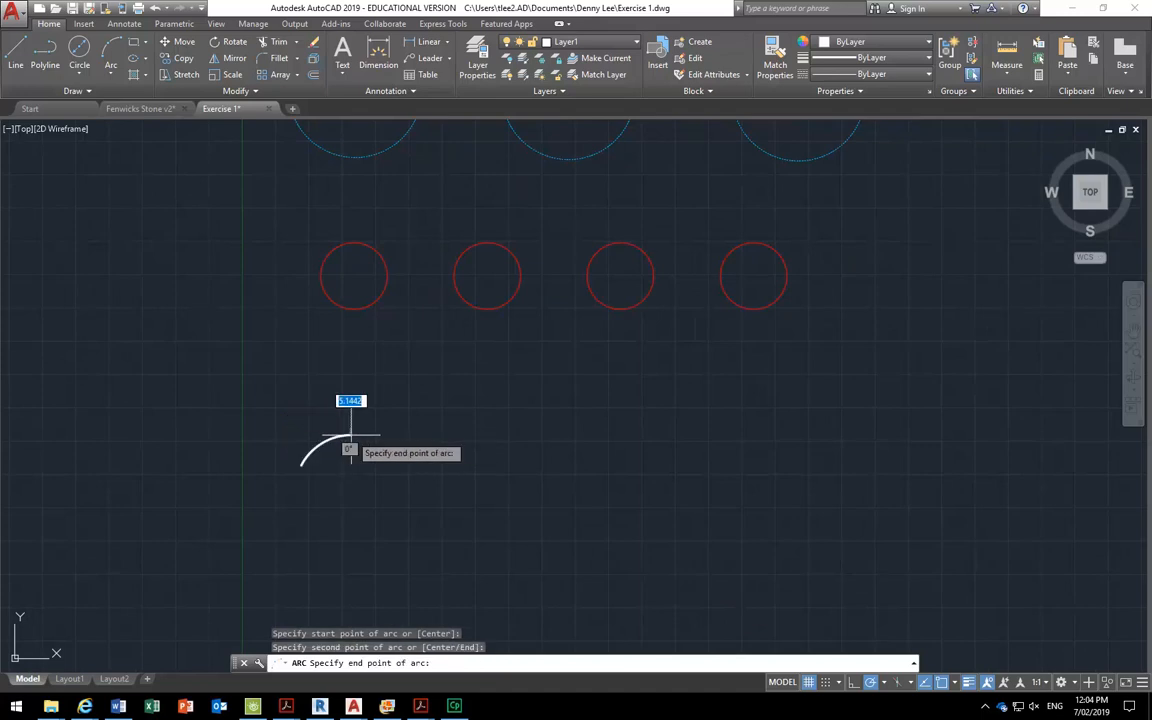
{"action": "left_click", "coordinate": [412, 490]}
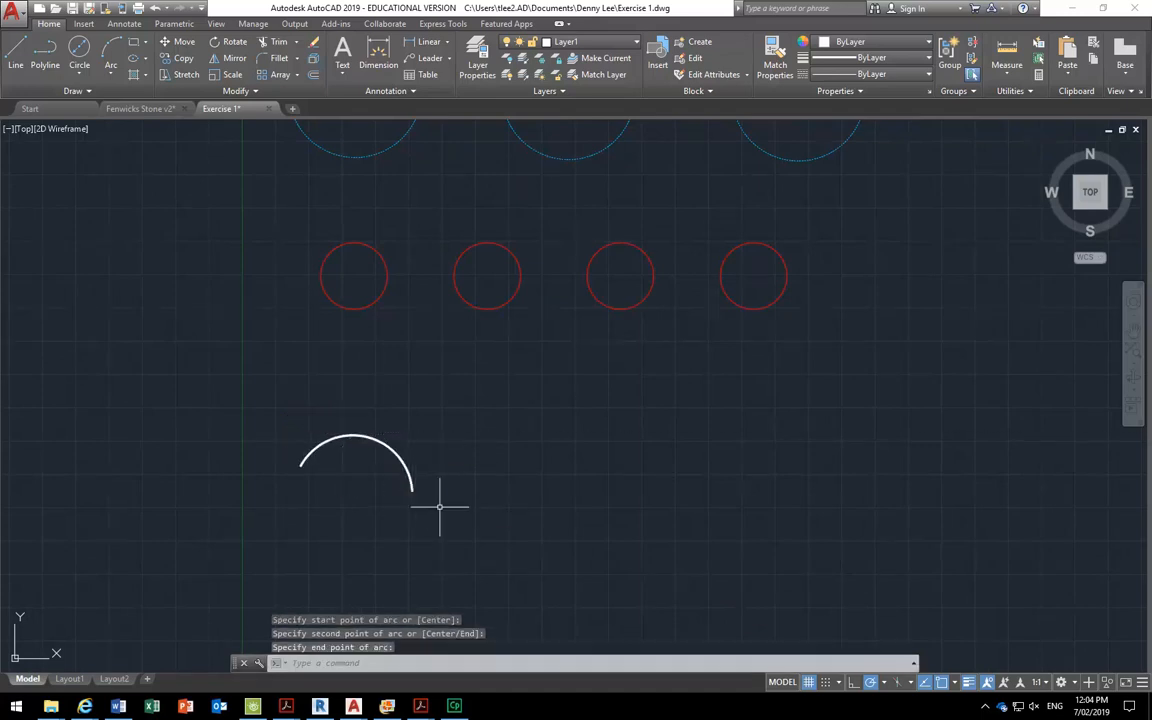
Draw a second 3-Point arc beside the first, bulging downward and rising to its far end, and select it.
{"action": "left_click", "coordinate": [111, 70]}
{"action": "left_click", "coordinate": [133, 99]}
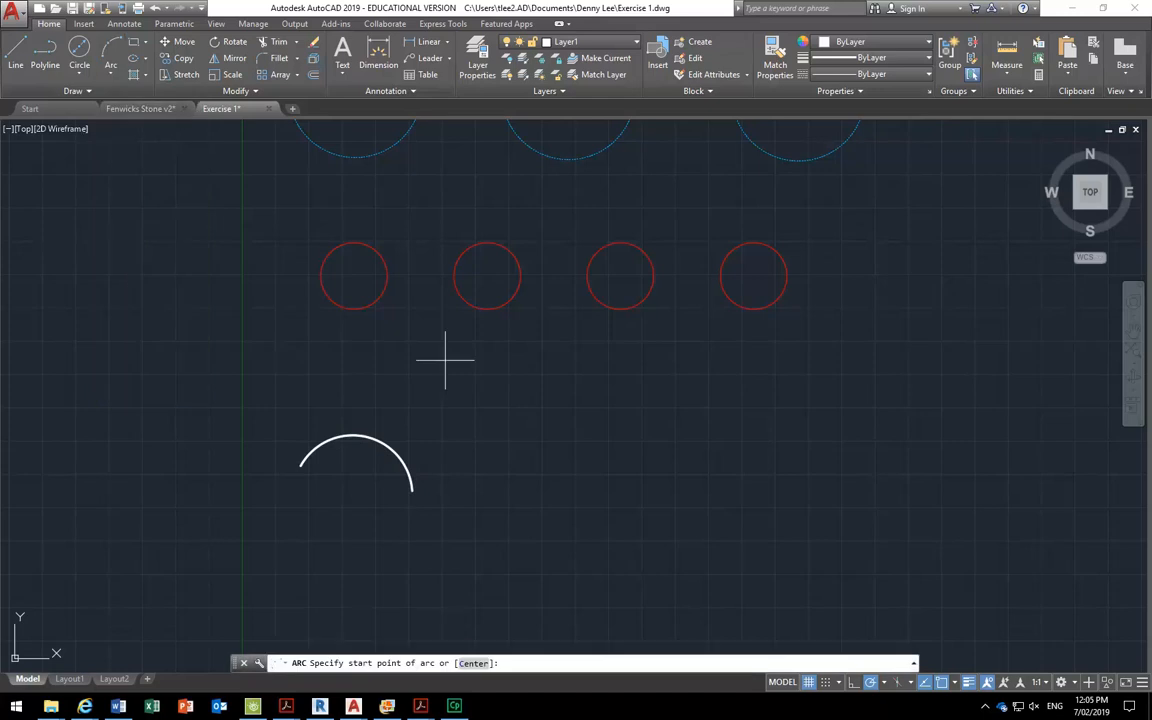
{"action": "left_click", "coordinate": [462, 470]}
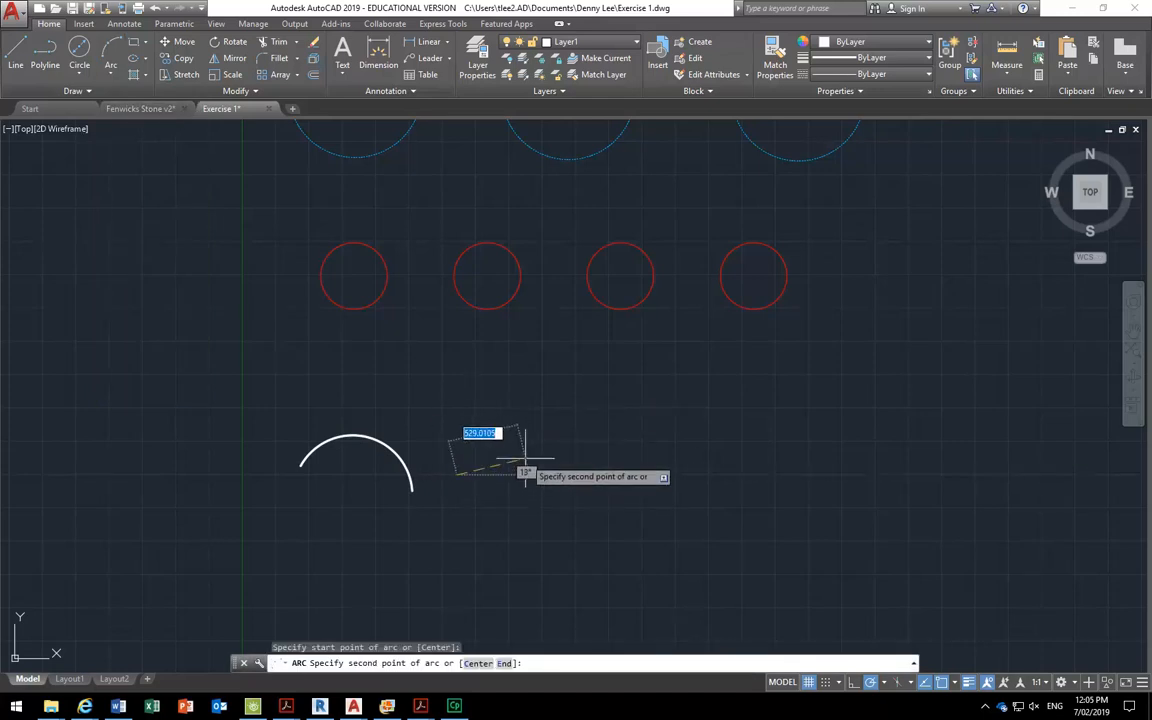
{"action": "left_click", "coordinate": [526, 460]}
{"action": "left_click", "coordinate": [553, 382]}
{"action": "left_click", "coordinate": [527, 462]}
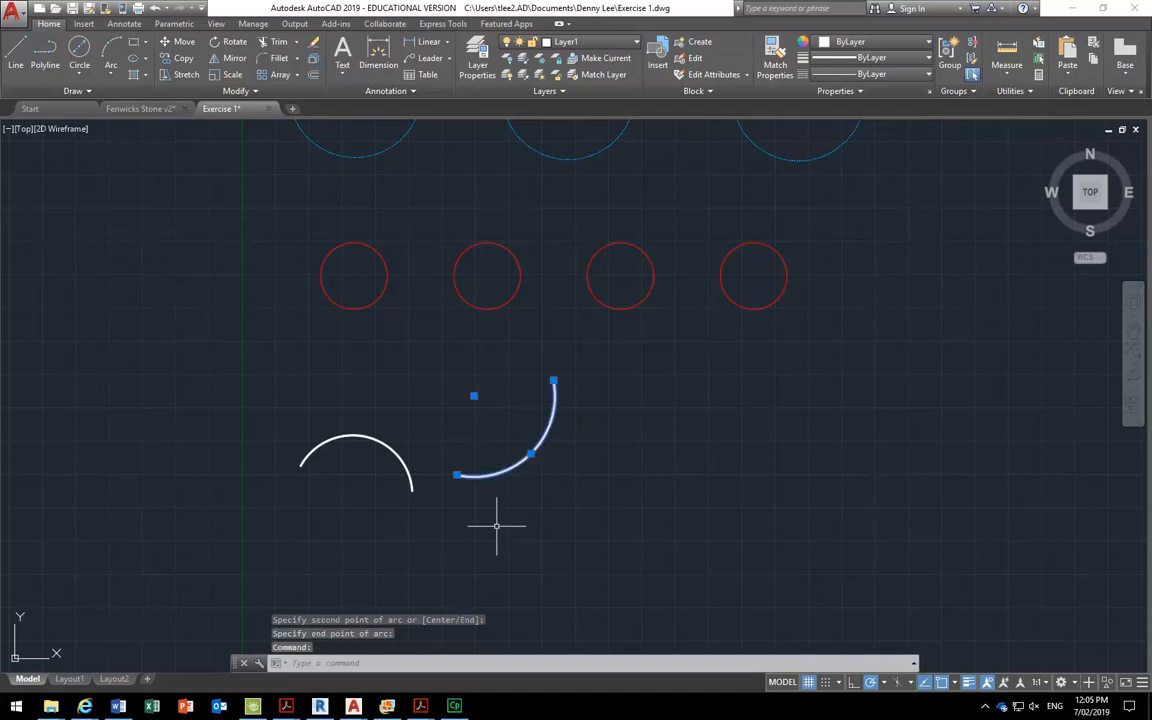
Draw a third arc below the last red circle with the Start, Center, End option, check its centre grip and deselect it.
{"action": "left_click", "coordinate": [111, 73]}
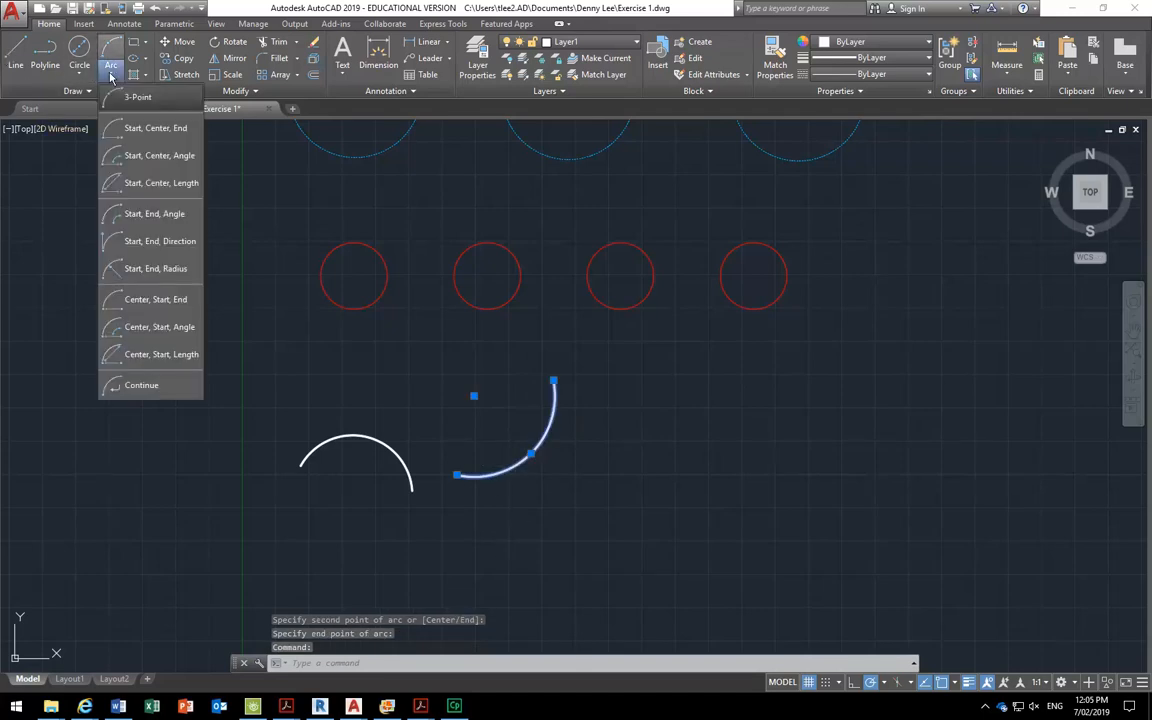
{"action": "left_click", "coordinate": [148, 128]}
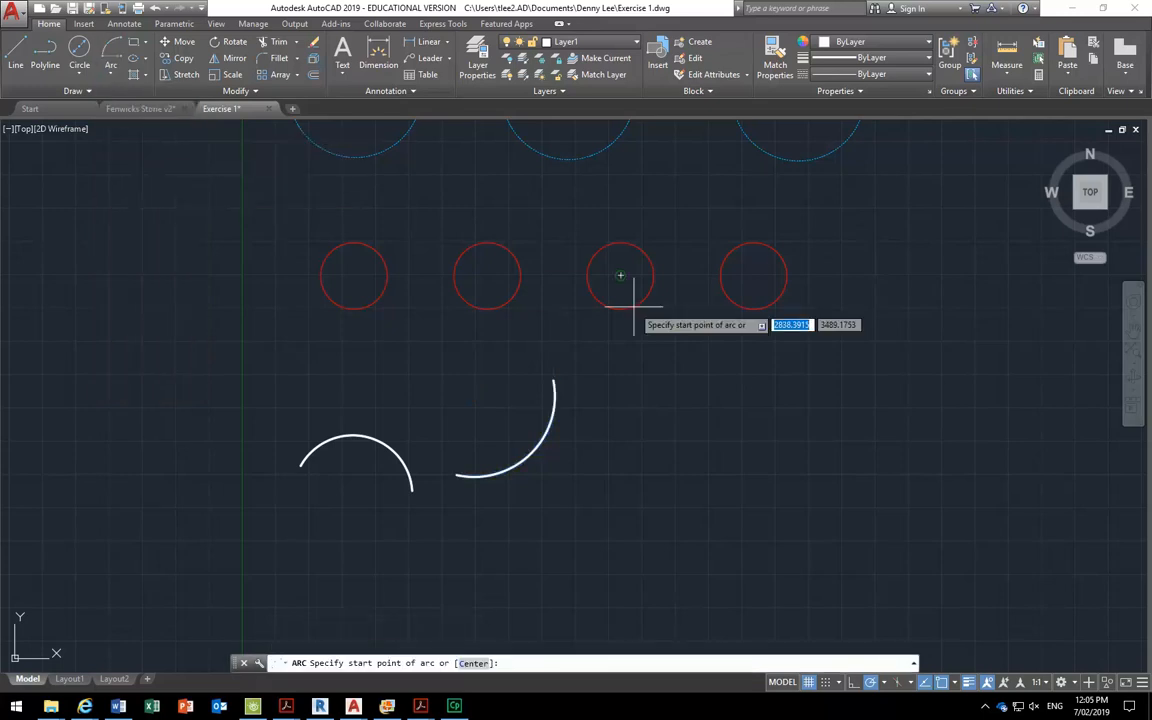
{"action": "left_click", "coordinate": [670, 474]}
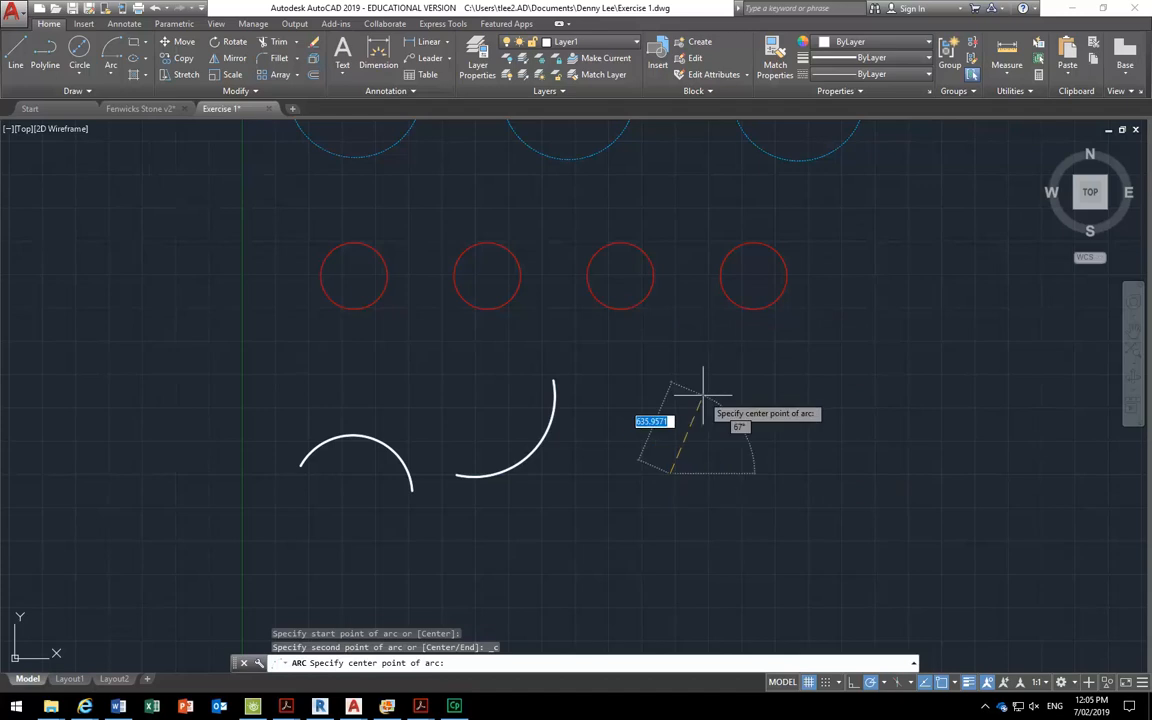
{"action": "left_click", "coordinate": [758, 473]}
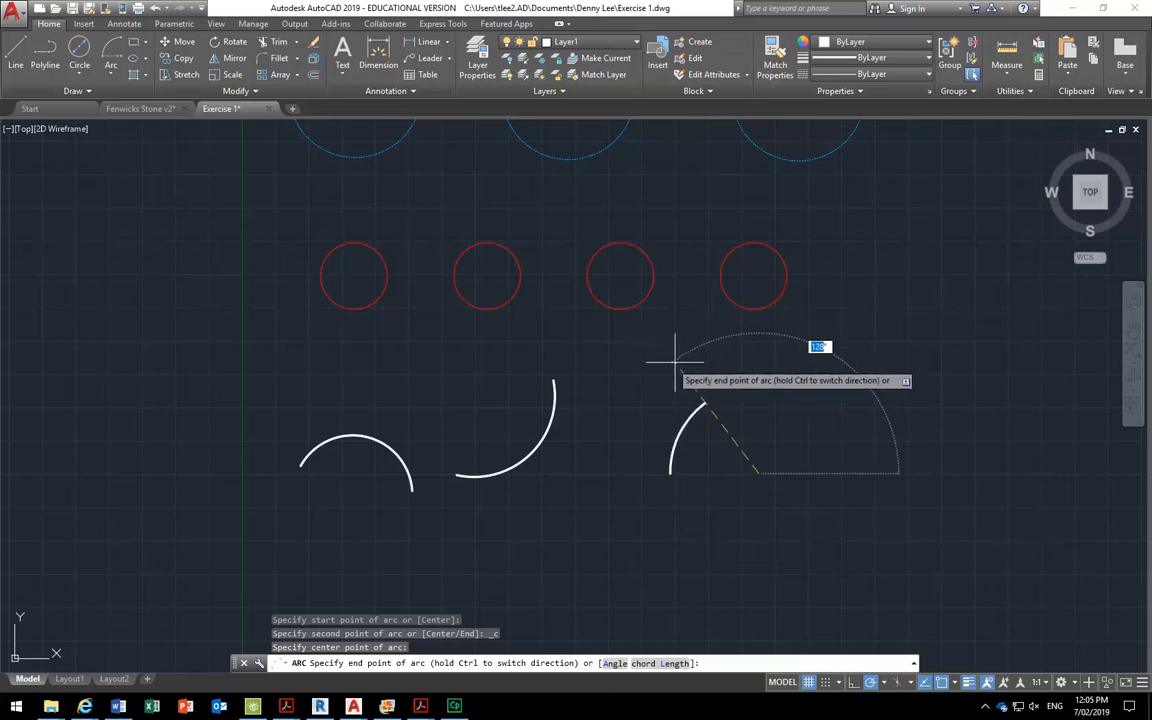
{"action": "left_click", "coordinate": [798, 408]}
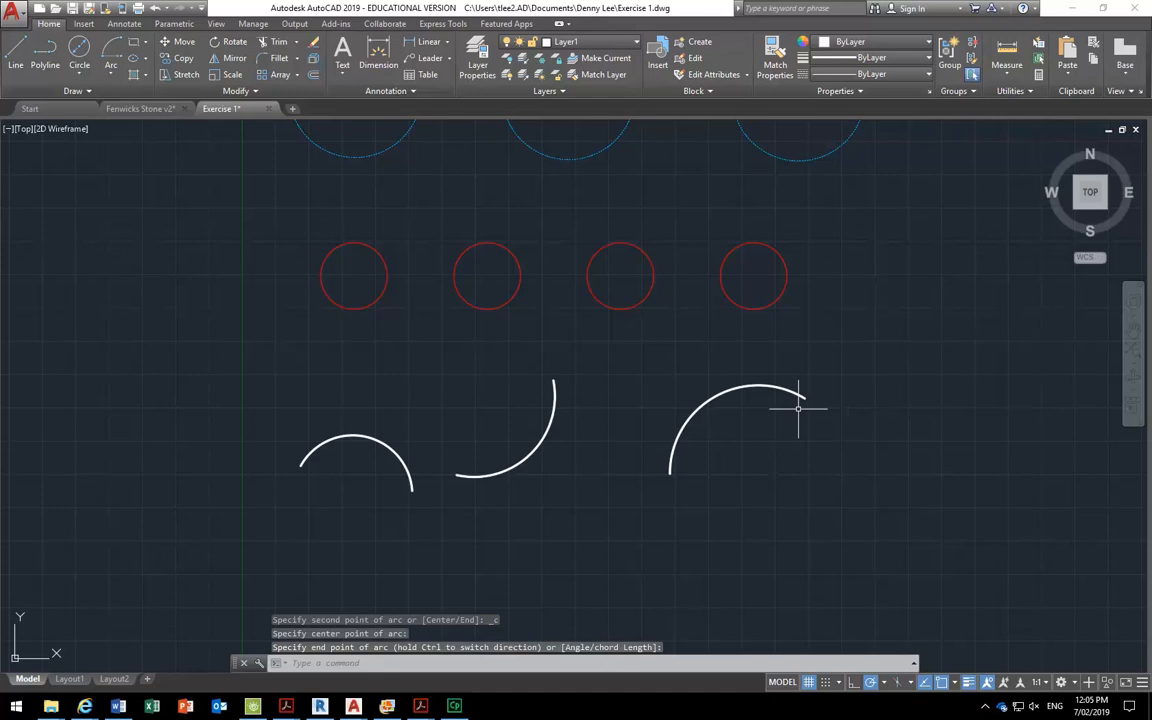
{"action": "left_click", "coordinate": [797, 391]}
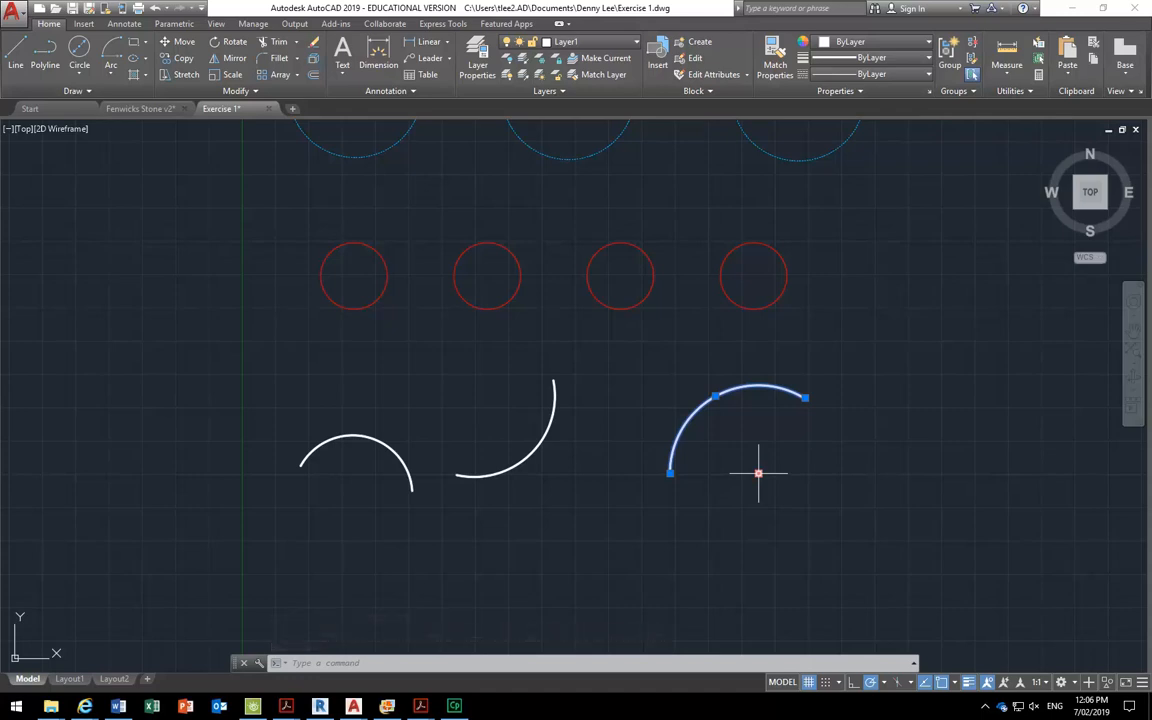
{"action": "key", "text": "Escape"}
{"action": "key", "text": "Escape"}
{"action": "middle_click_drag", "start_coordinate": [579, 393], "coordinate": [465, 406]}
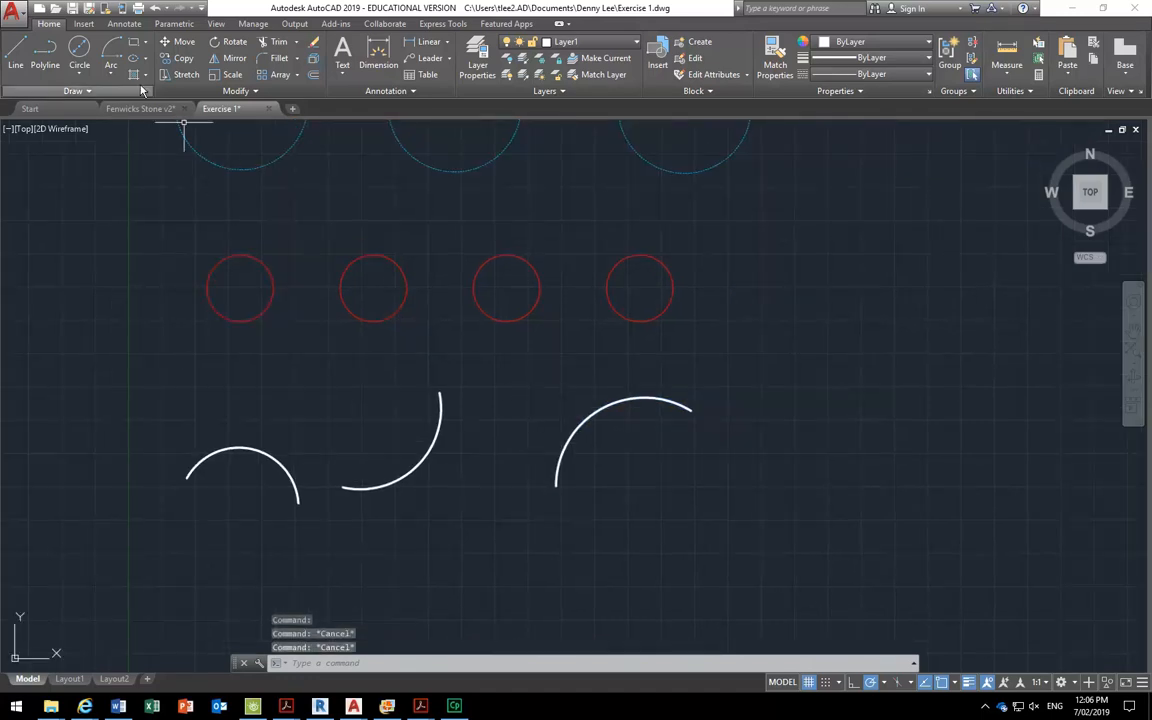
Draw a fourth arc to the right of the others with the Start, End, Radius option, using a radius of 2000 mm.
{"action": "left_click", "coordinate": [110, 74]}
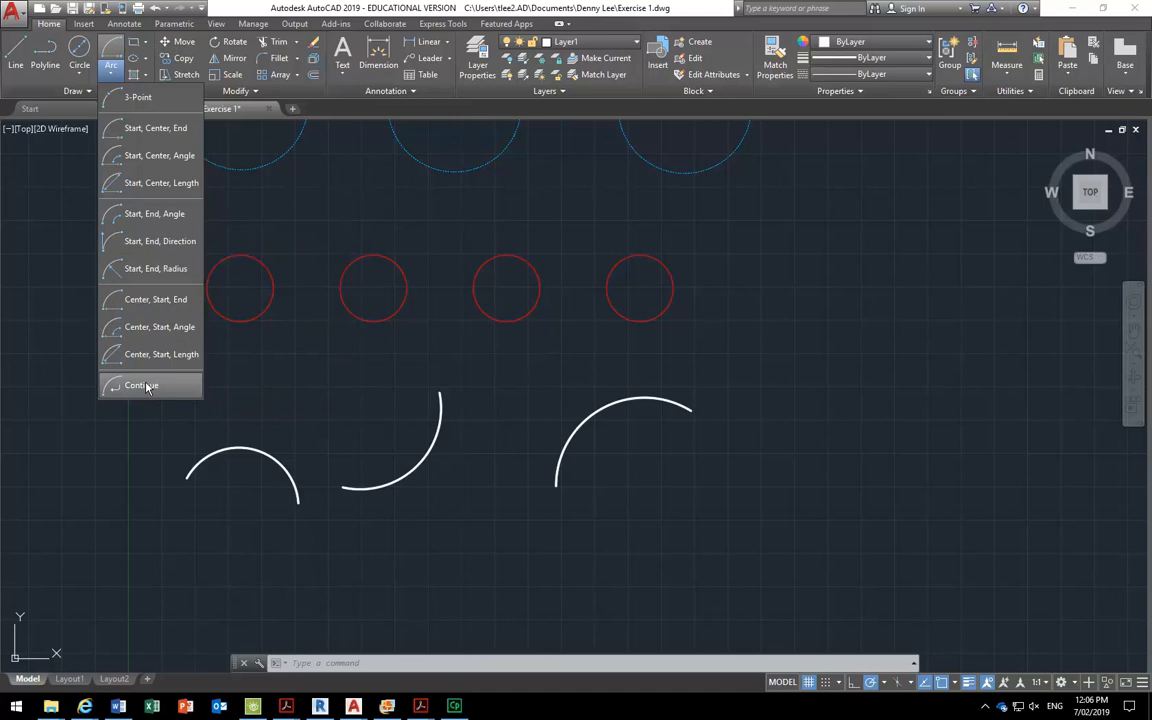
{"action": "left_click", "coordinate": [160, 271]}
{"action": "middle_click_drag", "start_coordinate": [782, 436], "coordinate": [465, 401]}
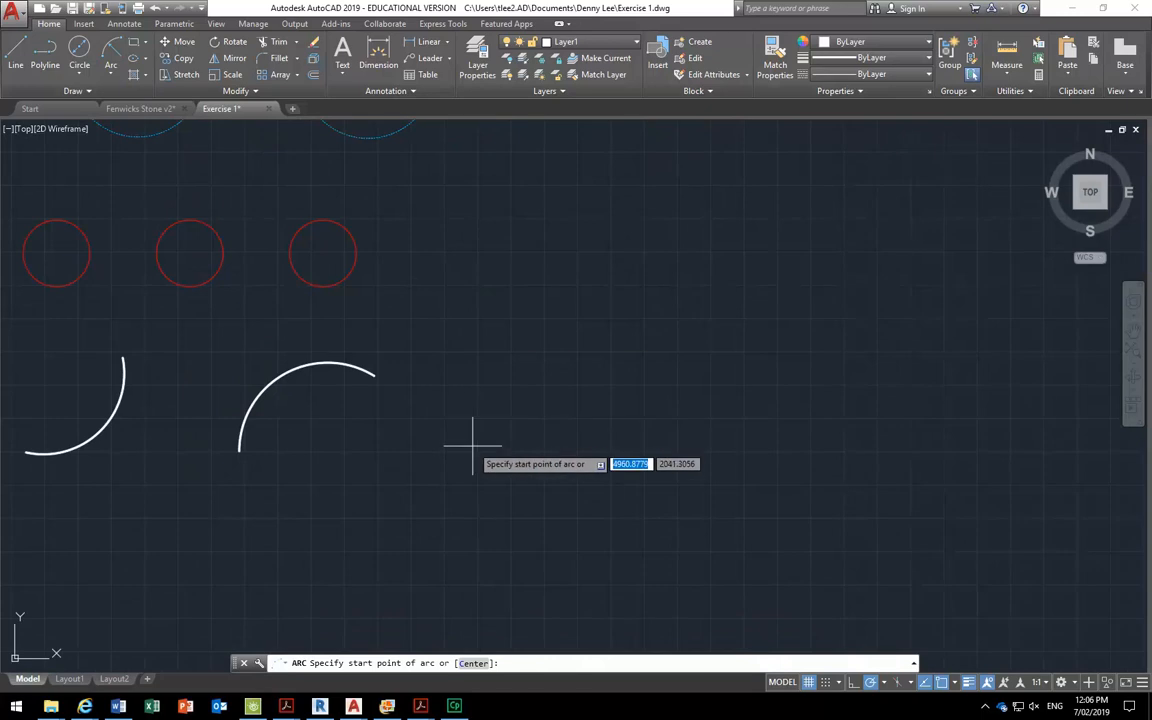
{"action": "left_click", "coordinate": [486, 437]}
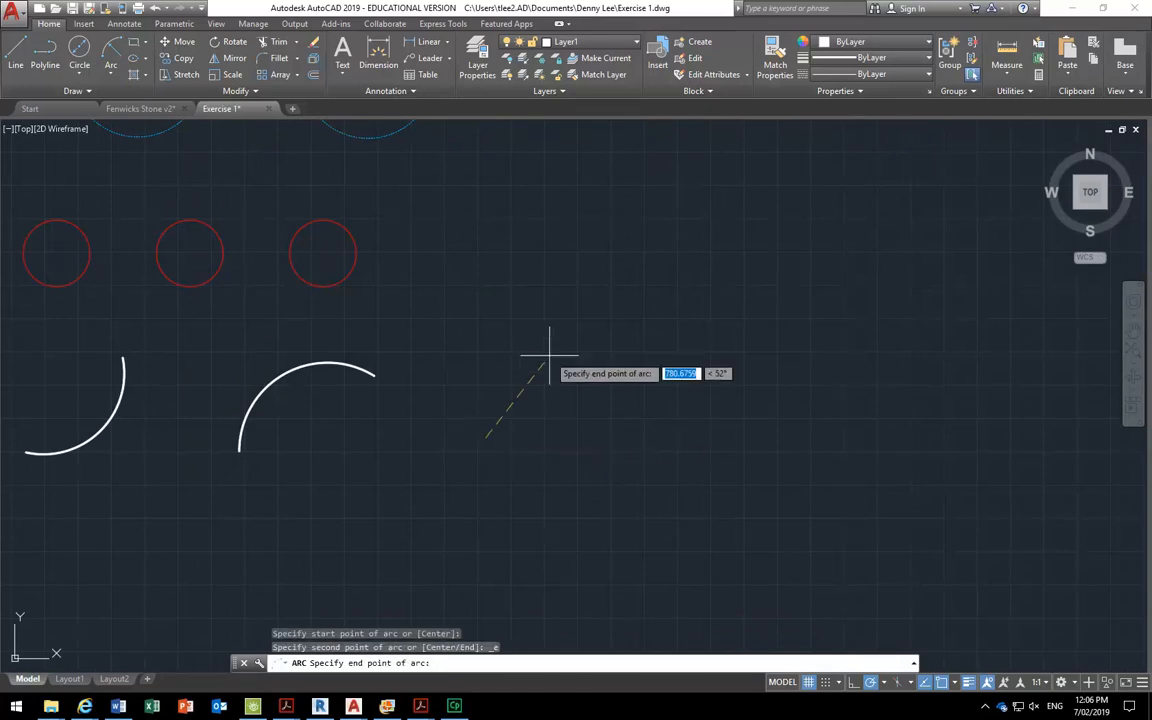
{"action": "left_click", "coordinate": [580, 310]}
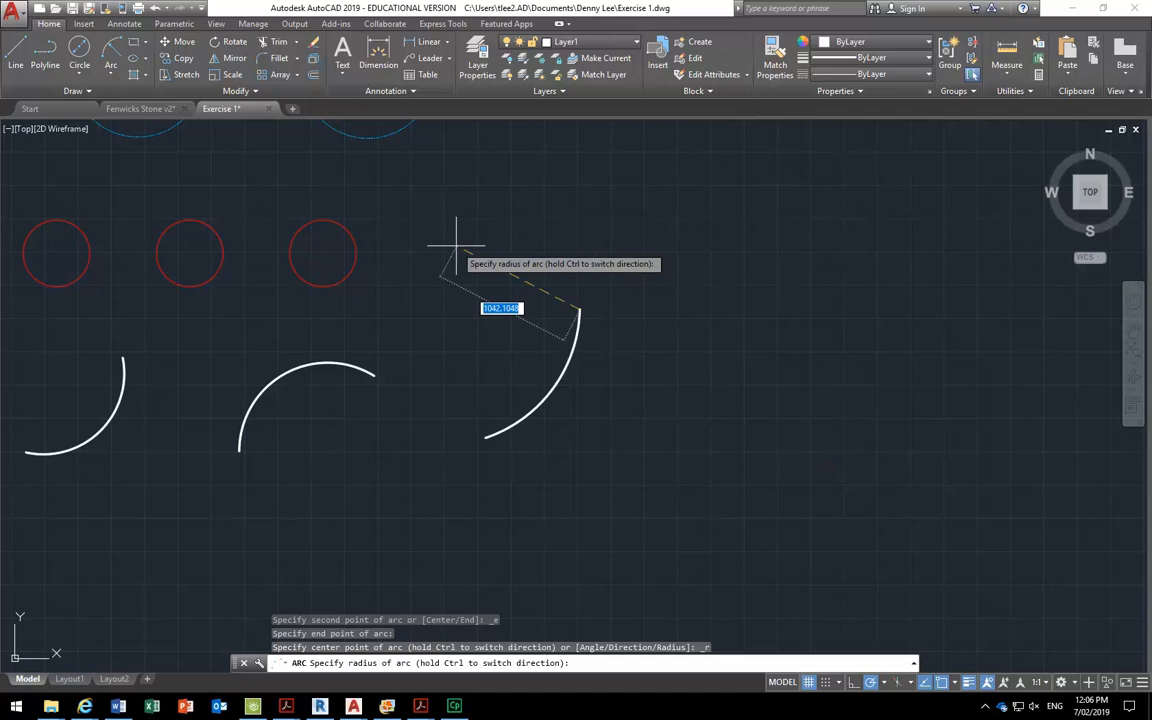
{"action": "type", "text": "2000"}
{"action": "key", "text": "Return"}
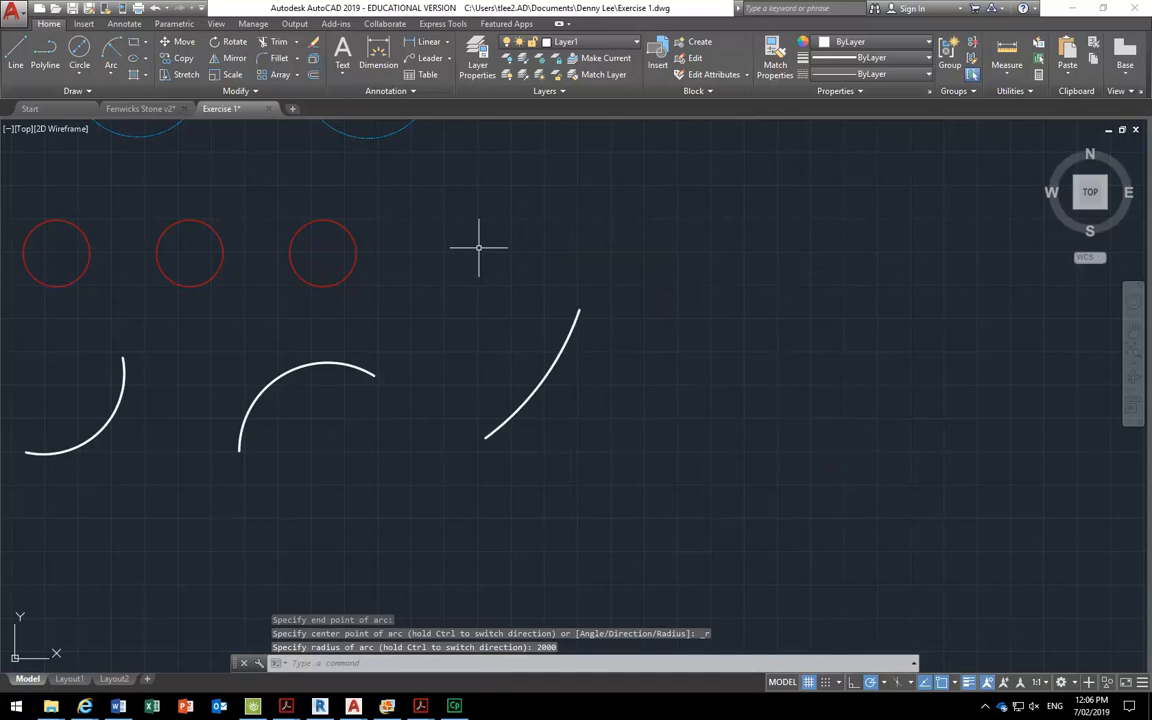
{"action": "left_click", "coordinate": [544, 373]}
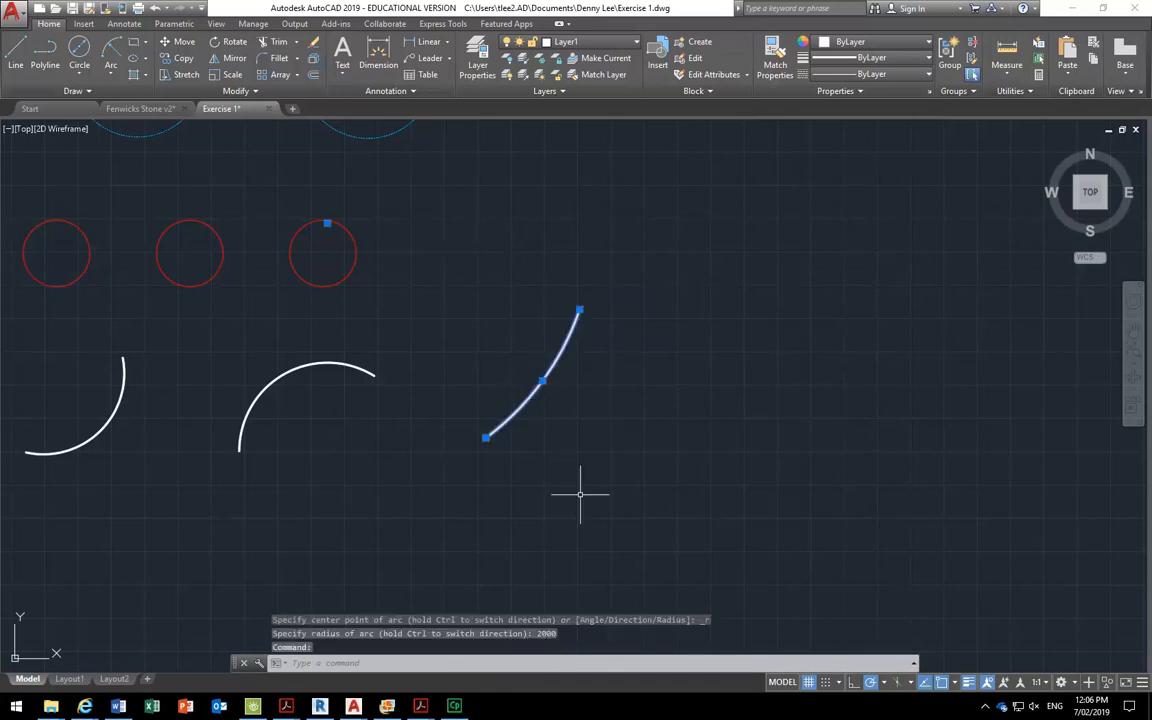
{"action": "key", "text": "Escape"}
{"action": "key", "text": "Escape"}
Select all four arcs and reshape the third one by moving its centre, midpoint and upper endpoint grips.
{"action": "mouse_move", "coordinate": [398, 393]}
{"action": "middle_mouse_down"}
{"action": "mouse_move", "coordinate": [635, 437]}
{"action": "mouse_move", "coordinate": [730, 432]}
{"action": "mouse_move", "coordinate": [715, 463]}
{"action": "middle_mouse_up"}
{"action": "scroll", "coordinate": [702, 446], "scroll_direction": "down", "scroll_amount": 2}
{"action": "left_click", "coordinate": [759, 468]}
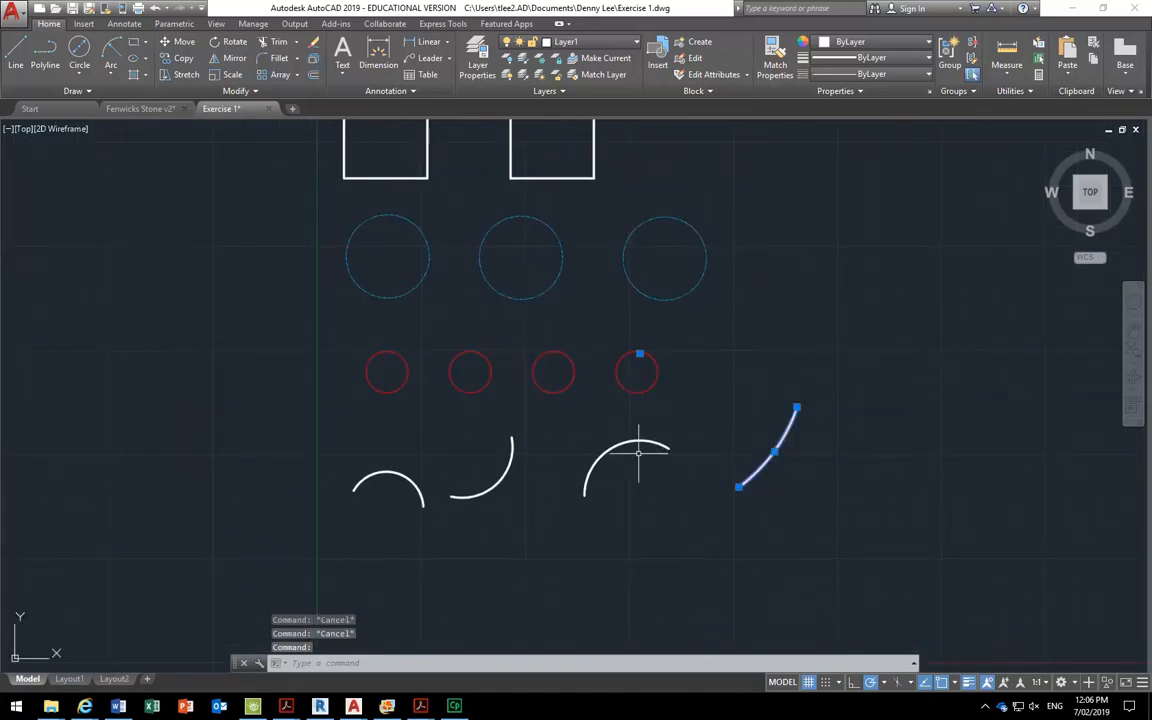
{"action": "left_click", "coordinate": [598, 462]}
{"action": "left_click", "coordinate": [452, 490]}
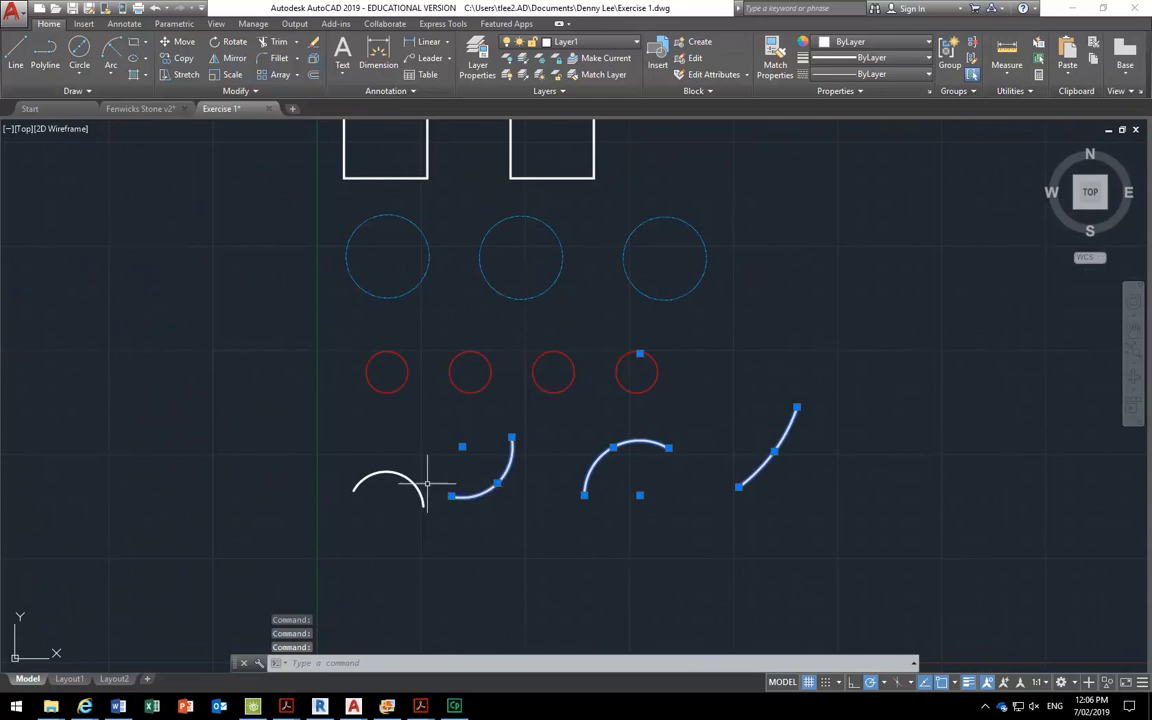
{"action": "left_click", "coordinate": [366, 477]}
{"action": "scroll", "coordinate": [430, 528], "scroll_direction": "up", "scroll_amount": 2}
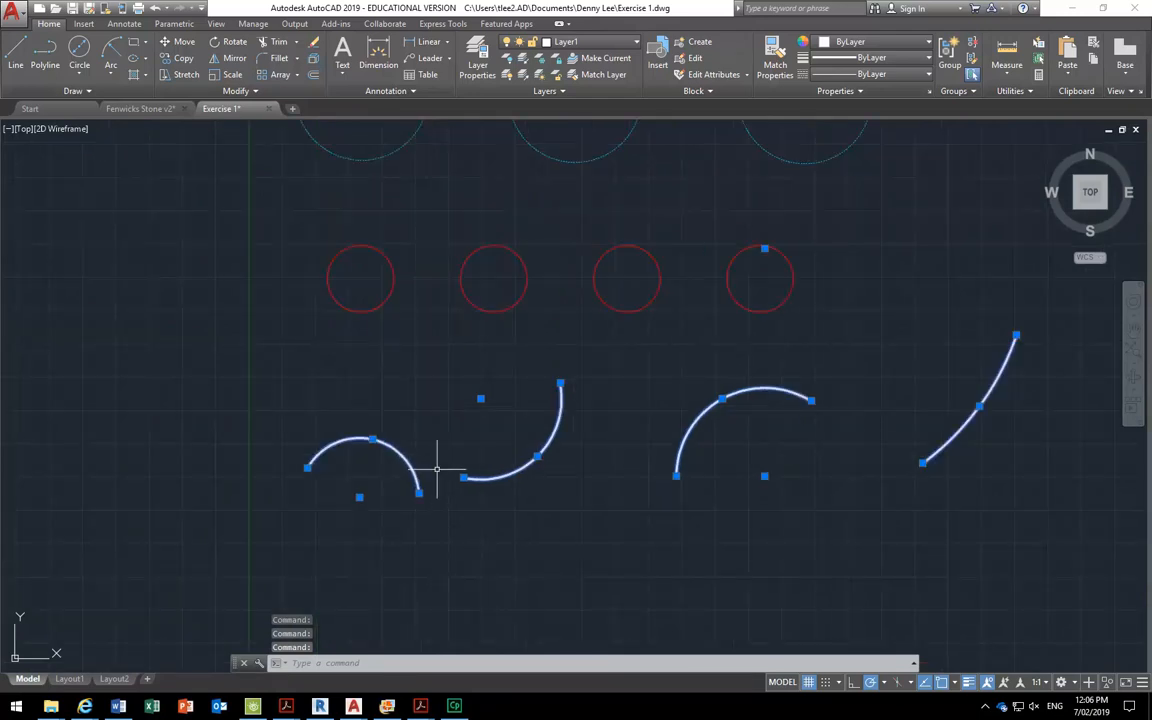
{"action": "left_click", "coordinate": [764, 476]}
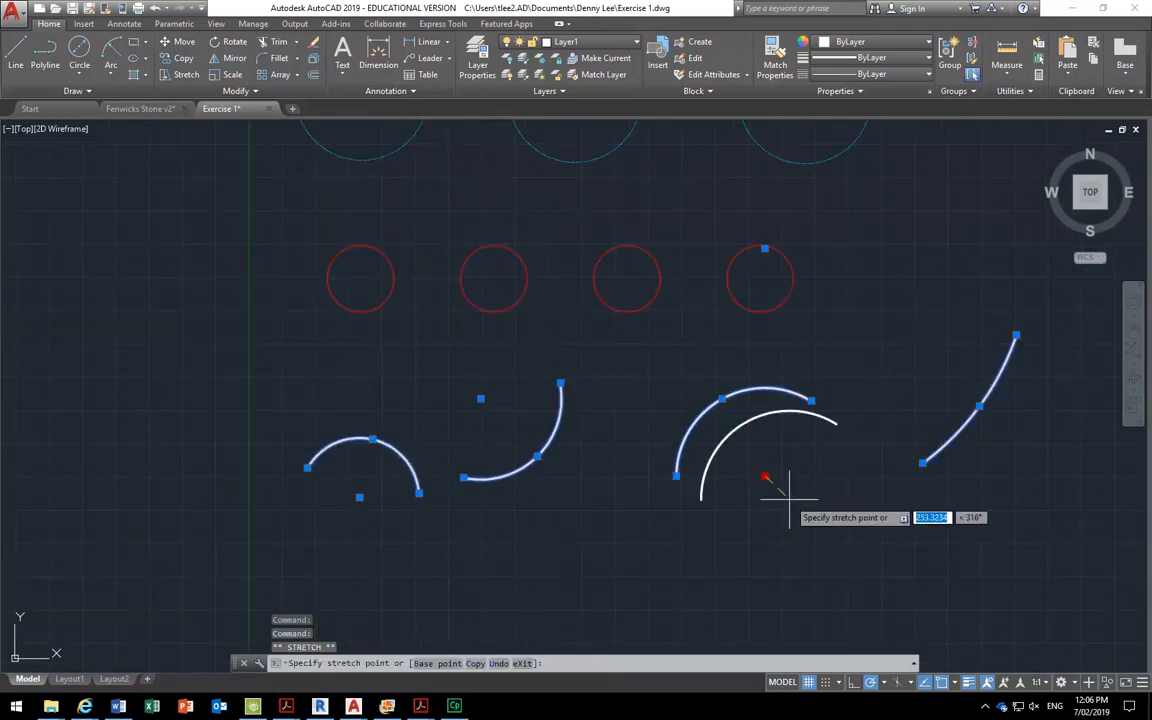
{"action": "left_click", "coordinate": [789, 497]}
{"action": "left_click", "coordinate": [747, 421]}
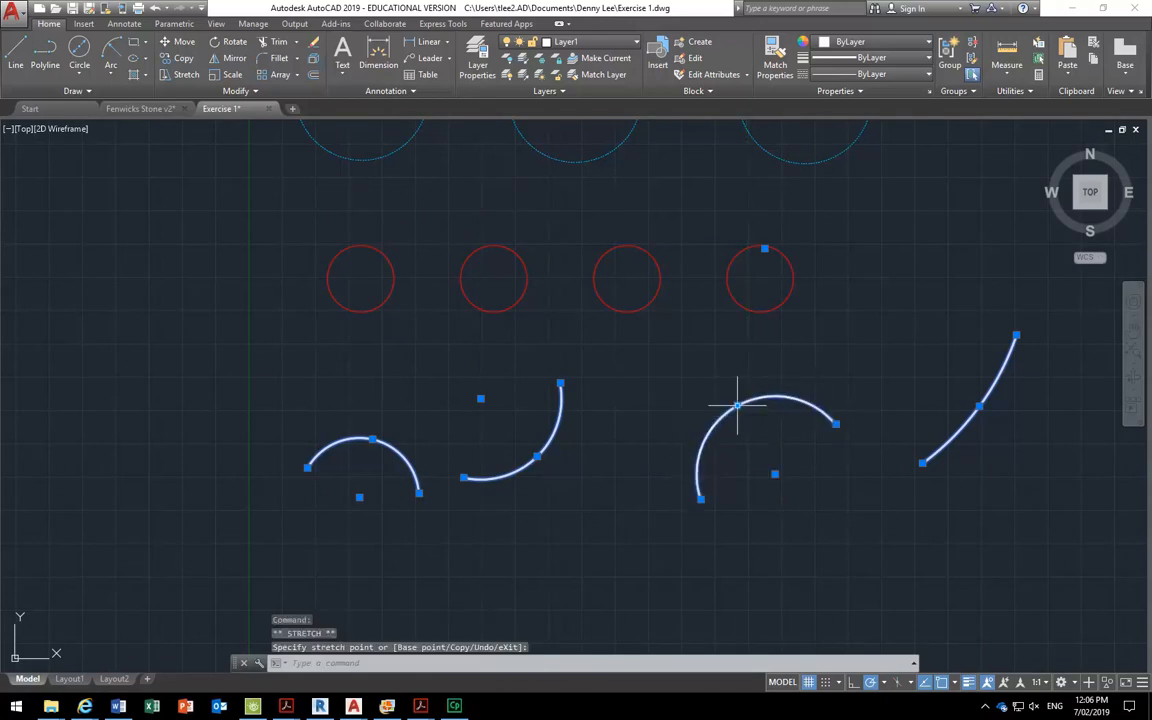
{"action": "left_click", "coordinate": [739, 399]}
{"action": "left_click", "coordinate": [836, 423]}
{"action": "left_click", "coordinate": [850, 374]}
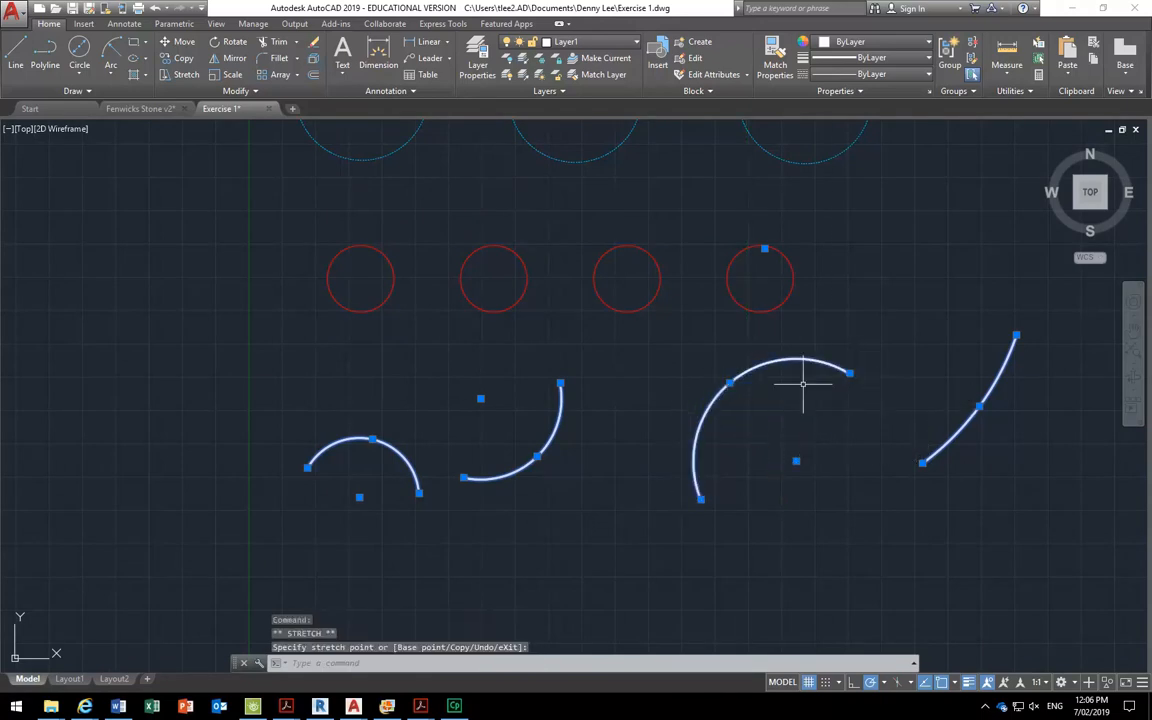
Reshape the second arc into a larger, deeper curve by stretching its grips, and clear the selection.
{"action": "left_click", "coordinate": [560, 383]}
{"action": "left_click", "coordinate": [594, 359]}
{"action": "left_click", "coordinate": [466, 349]}
{"action": "left_click", "coordinate": [497, 397]}
{"action": "left_click", "coordinate": [617, 531]}
{"action": "key", "text": "Escape"}
{"action": "key", "text": "Escape"}
{"action": "mouse_move", "coordinate": [537, 442]}
{"action": "middle_mouse_down"}
{"action": "mouse_move", "coordinate": [421, 420]}
{"action": "mouse_move", "coordinate": [429, 450]}
{"action": "middle_mouse_up"}
{"action": "scroll", "coordinate": [421, 420], "scroll_direction": "down", "scroll_amount": 1}
{"action": "scroll", "coordinate": [421, 420], "scroll_direction": "up", "scroll_amount": 1}
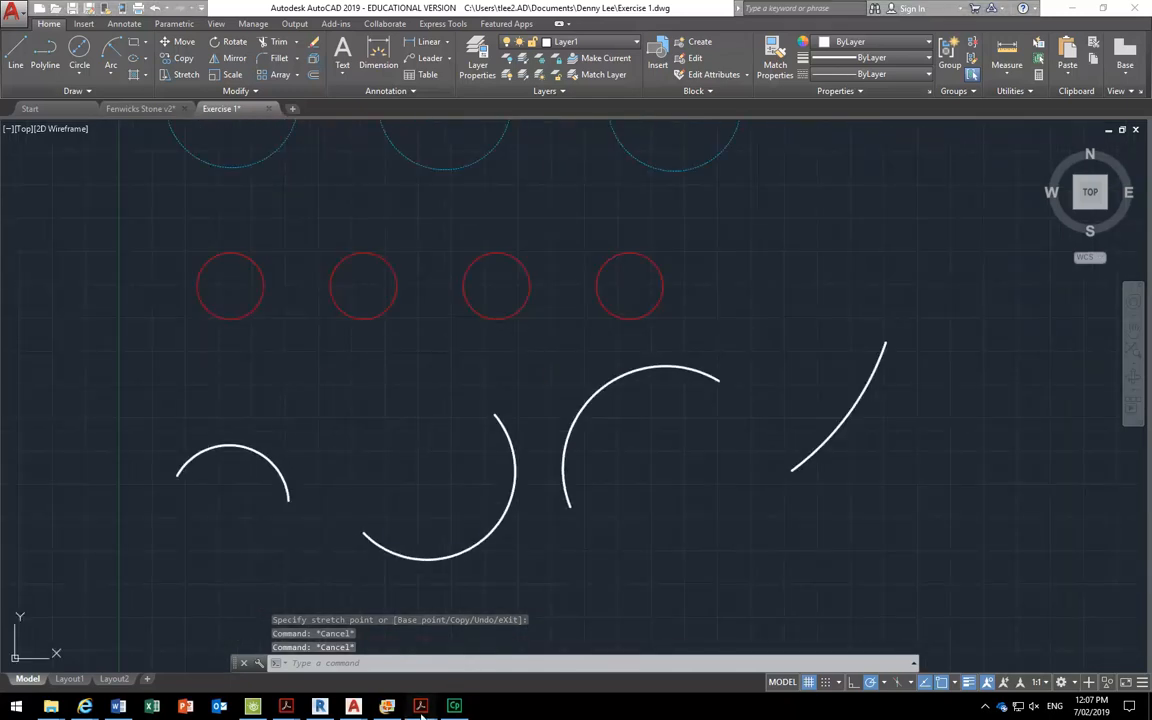
Switch to the exercise PDF, clear the highlight on instruction 13 and examine instruction 14 about drawing ellipses.
{"action": "mouse_move", "coordinate": [420, 706]}
{"action": "left_click", "coordinate": [443, 654]}
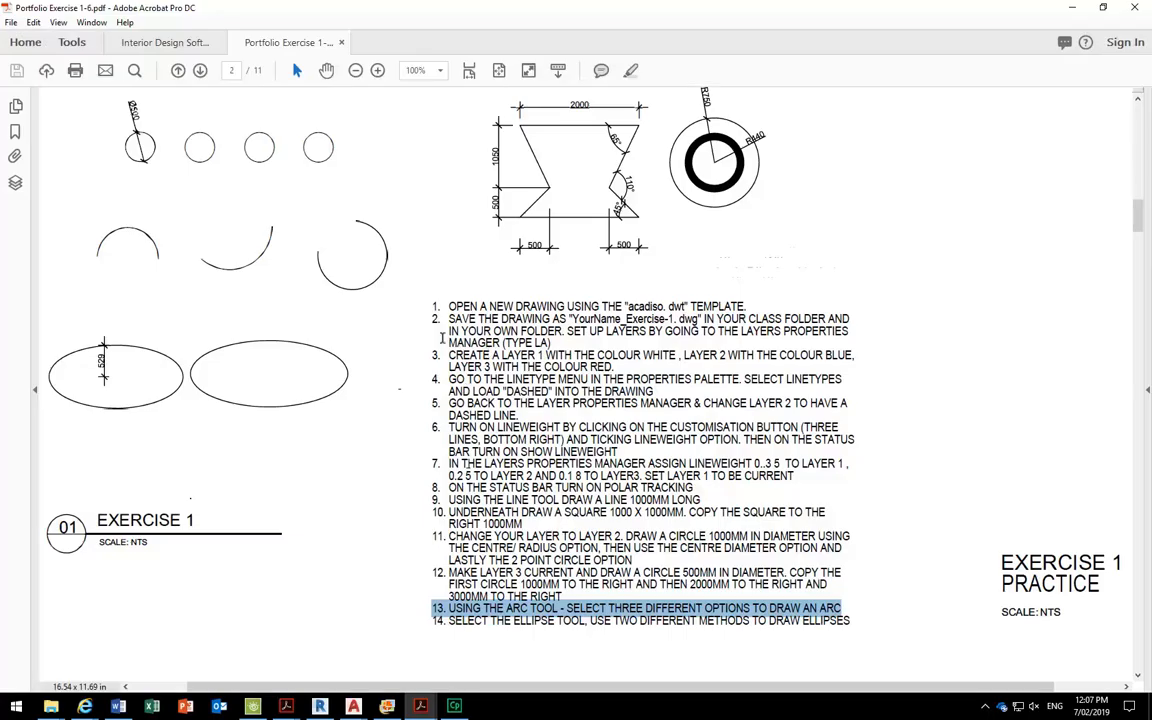
{"action": "left_click", "coordinate": [447, 306]}
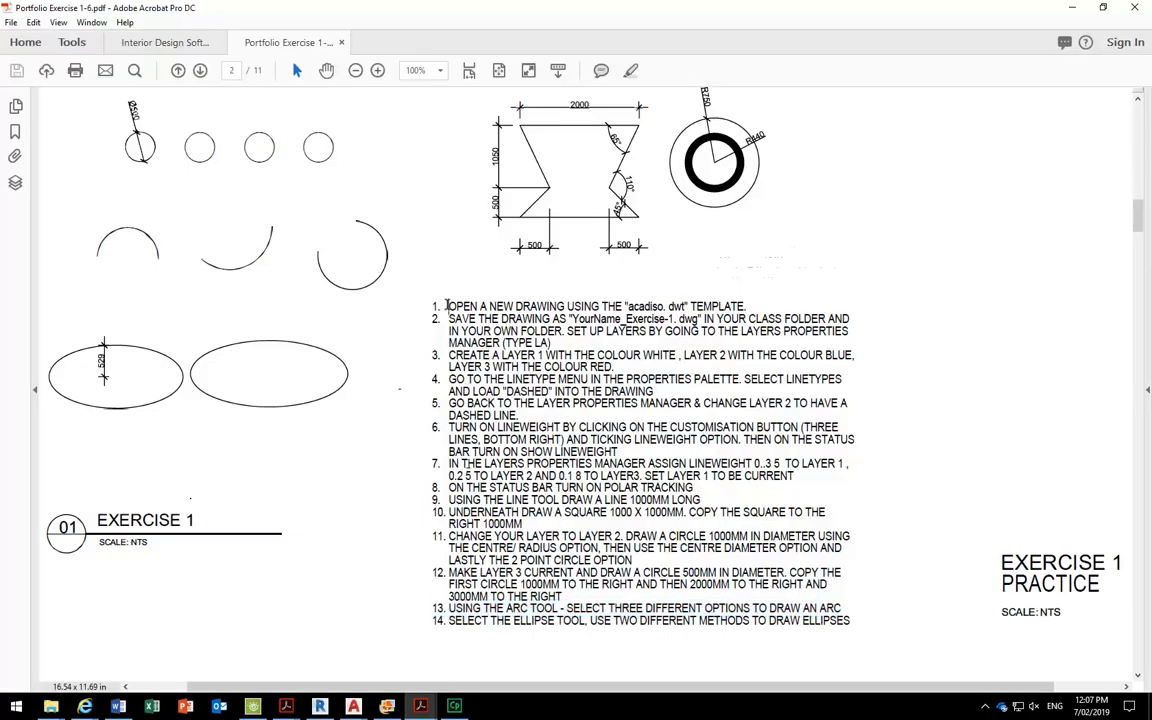